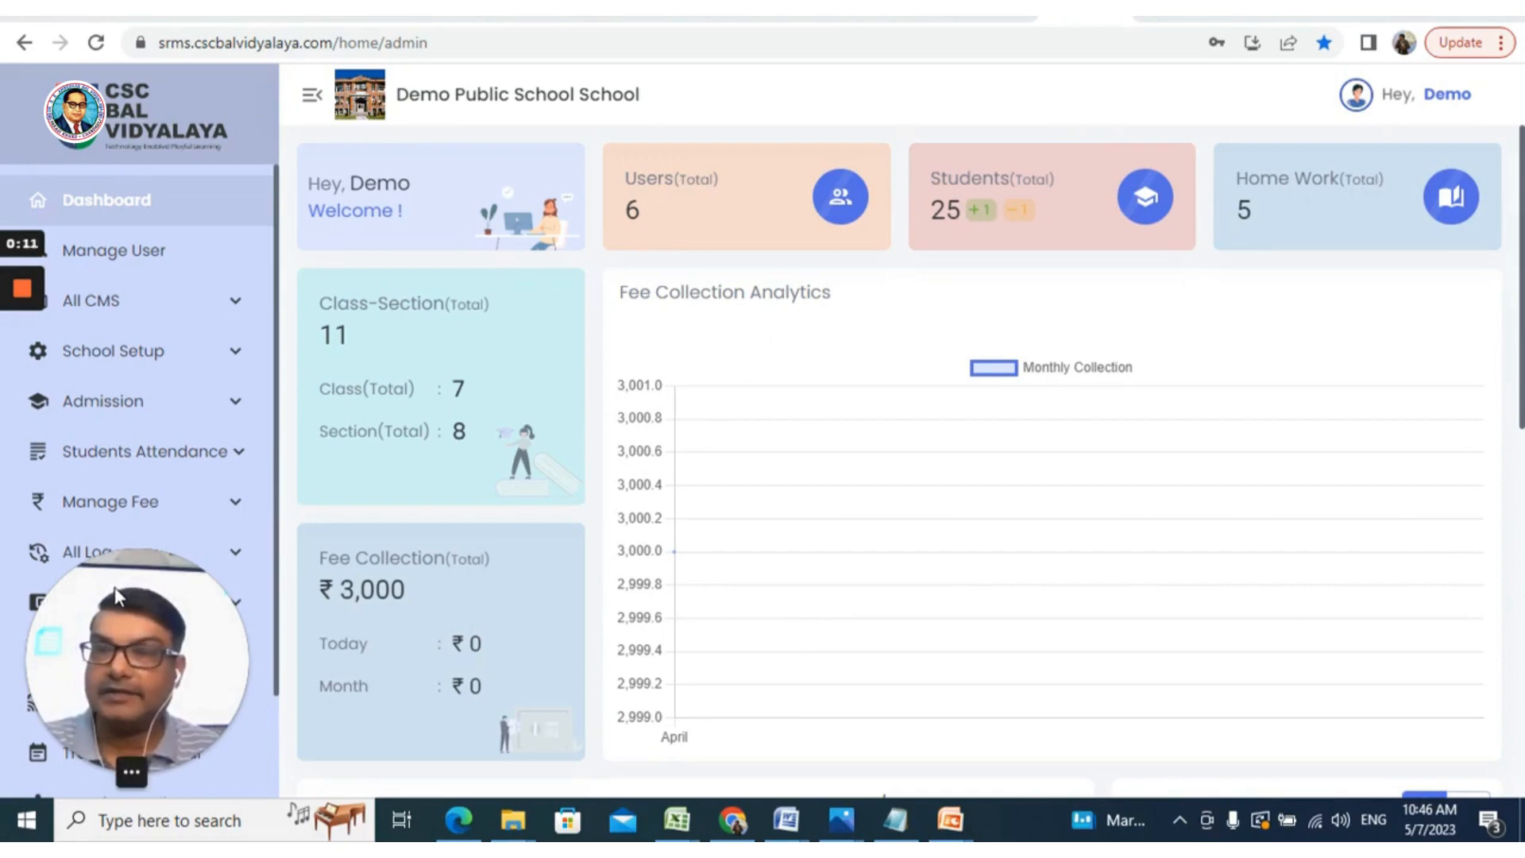
Open School Setup > Transportation to show the Transportation Circle list with its seven circles
{"action": "left_click_drag", "start_coordinate": [114, 588], "coordinate": [1366, 548]}
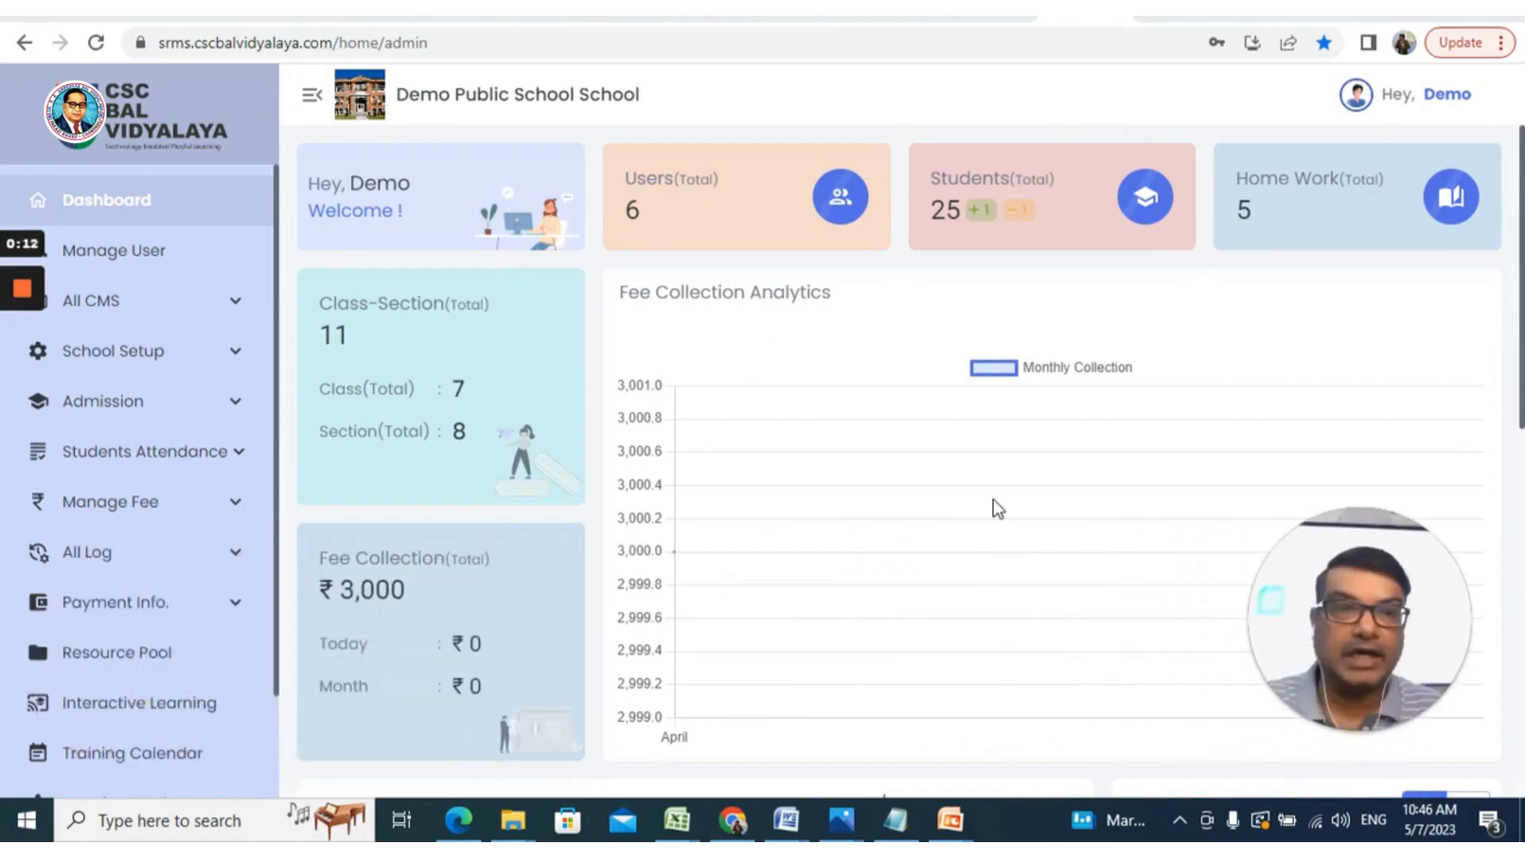
{"action": "left_click", "coordinate": [247, 359]}
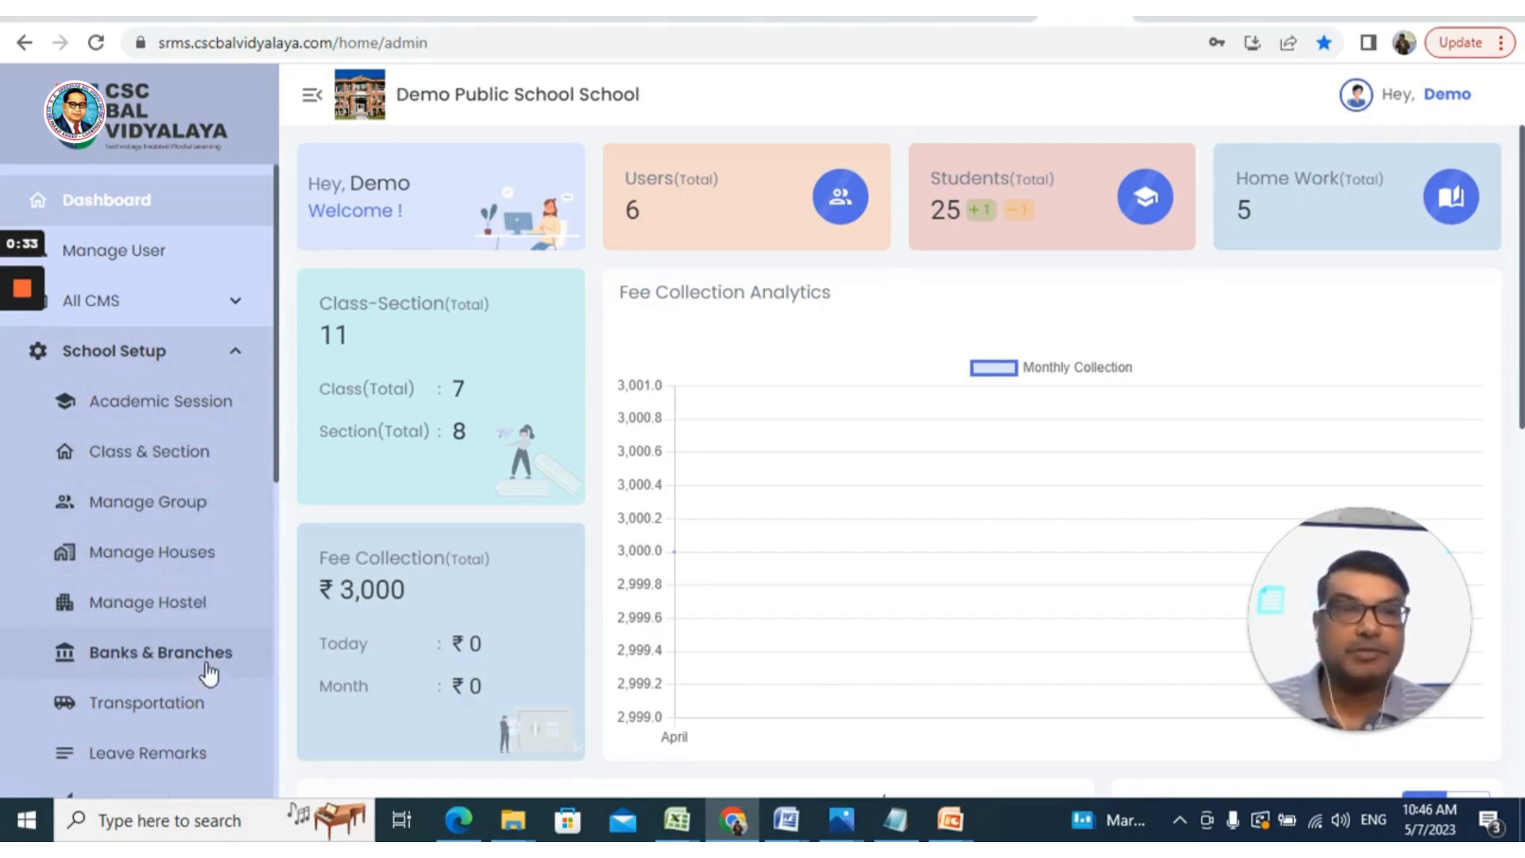
{"action": "left_click", "coordinate": [178, 713]}
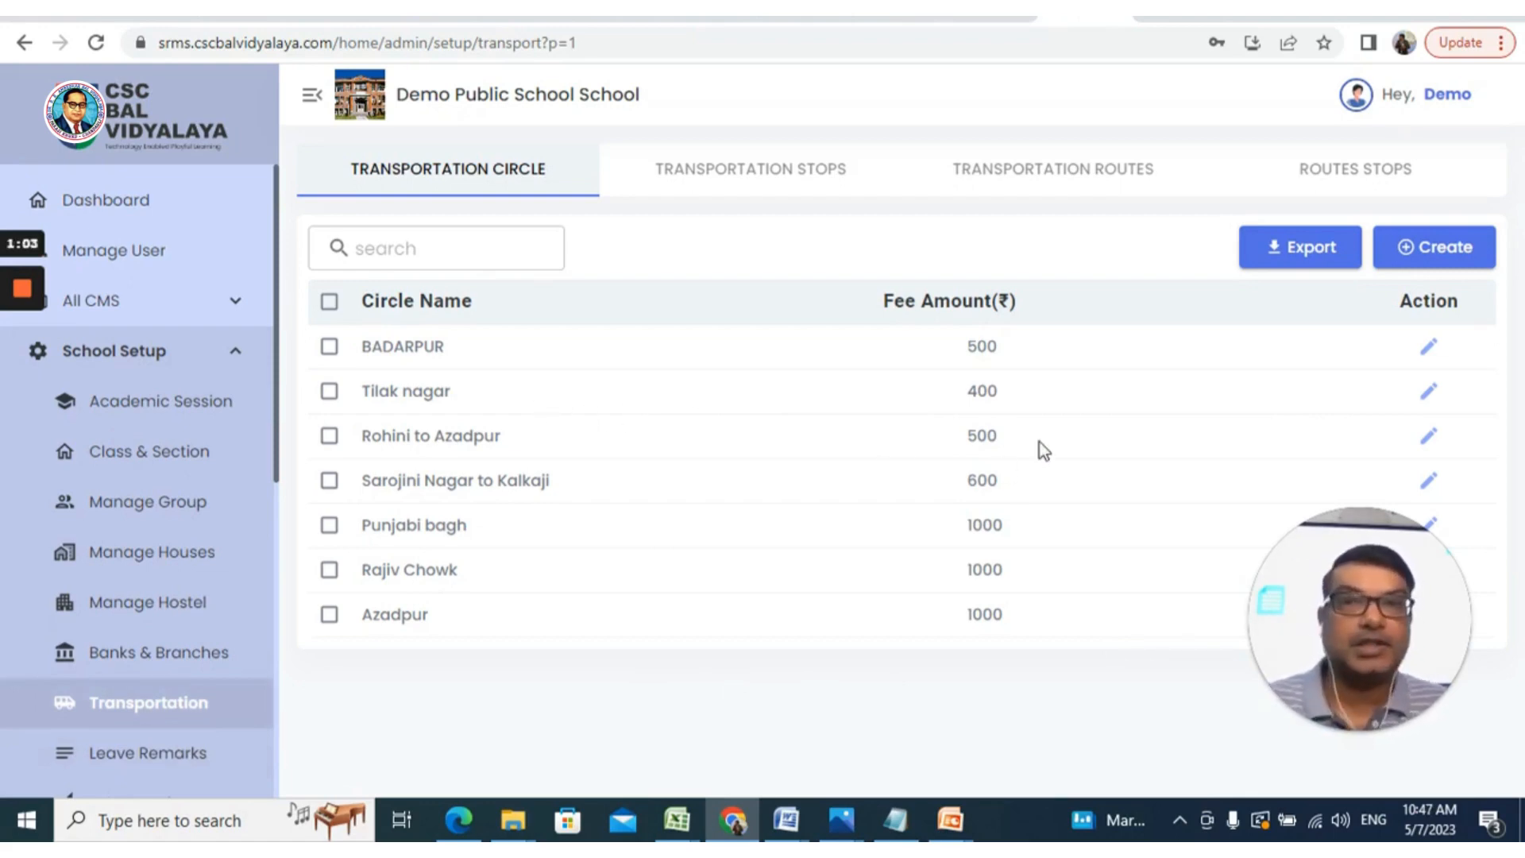
{"action": "left_click", "coordinate": [765, 181]}
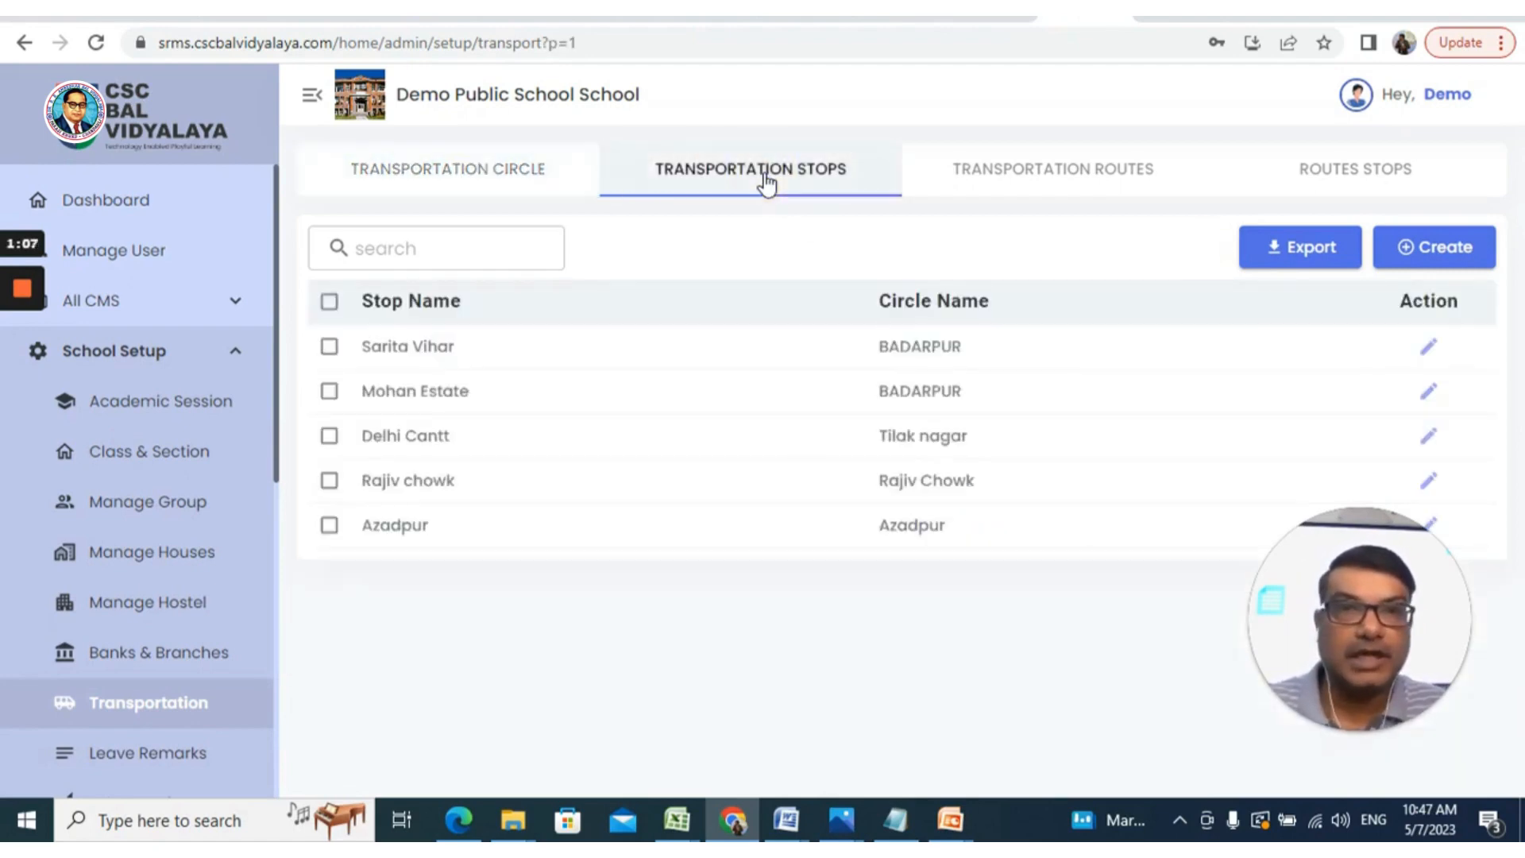
{"action": "left_click", "coordinate": [977, 185]}
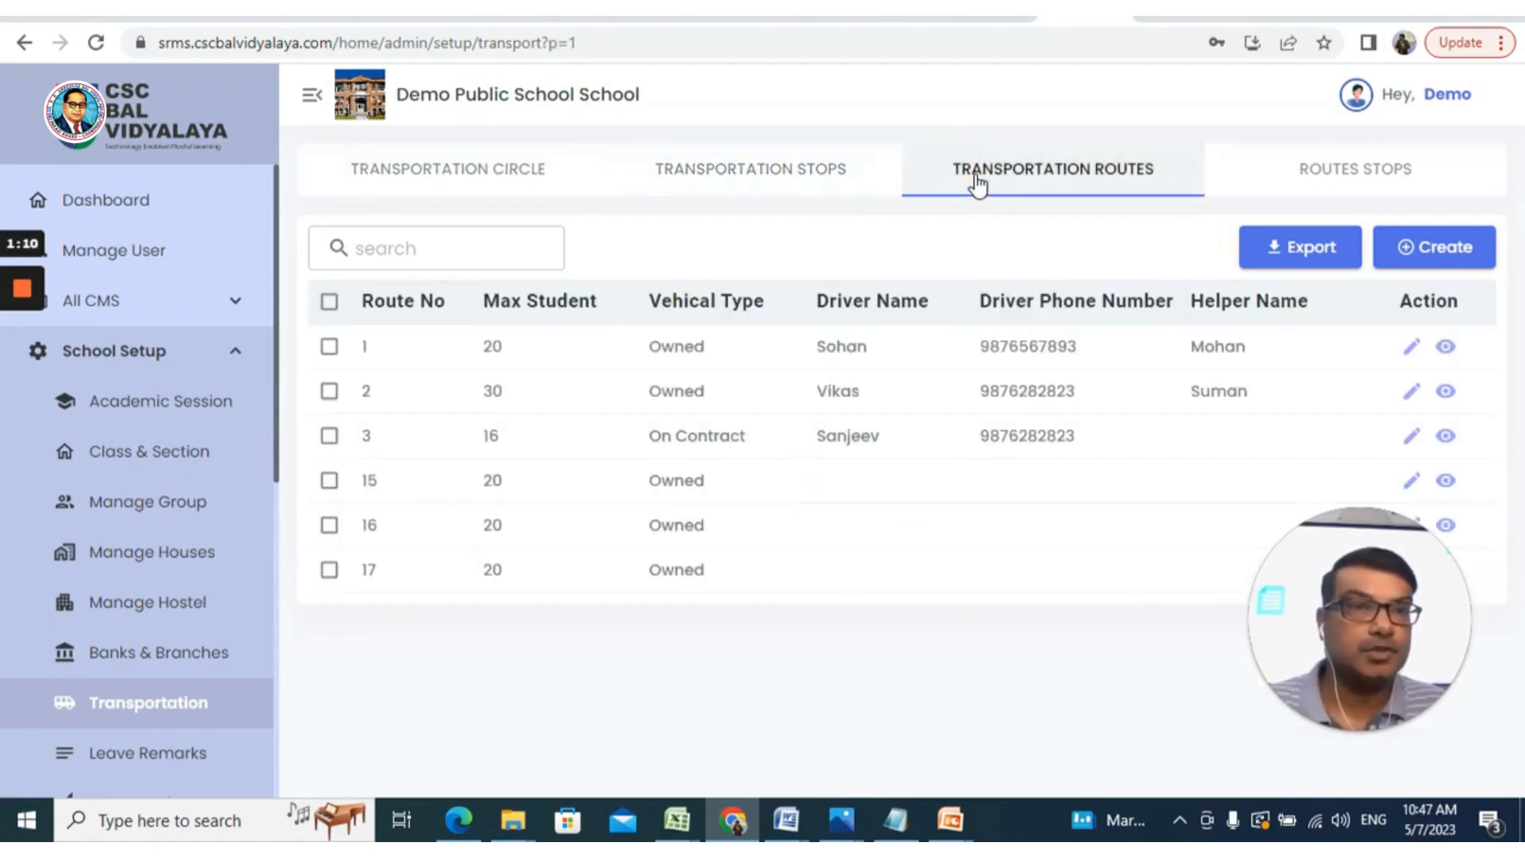
{"action": "left_click", "coordinate": [1384, 184]}
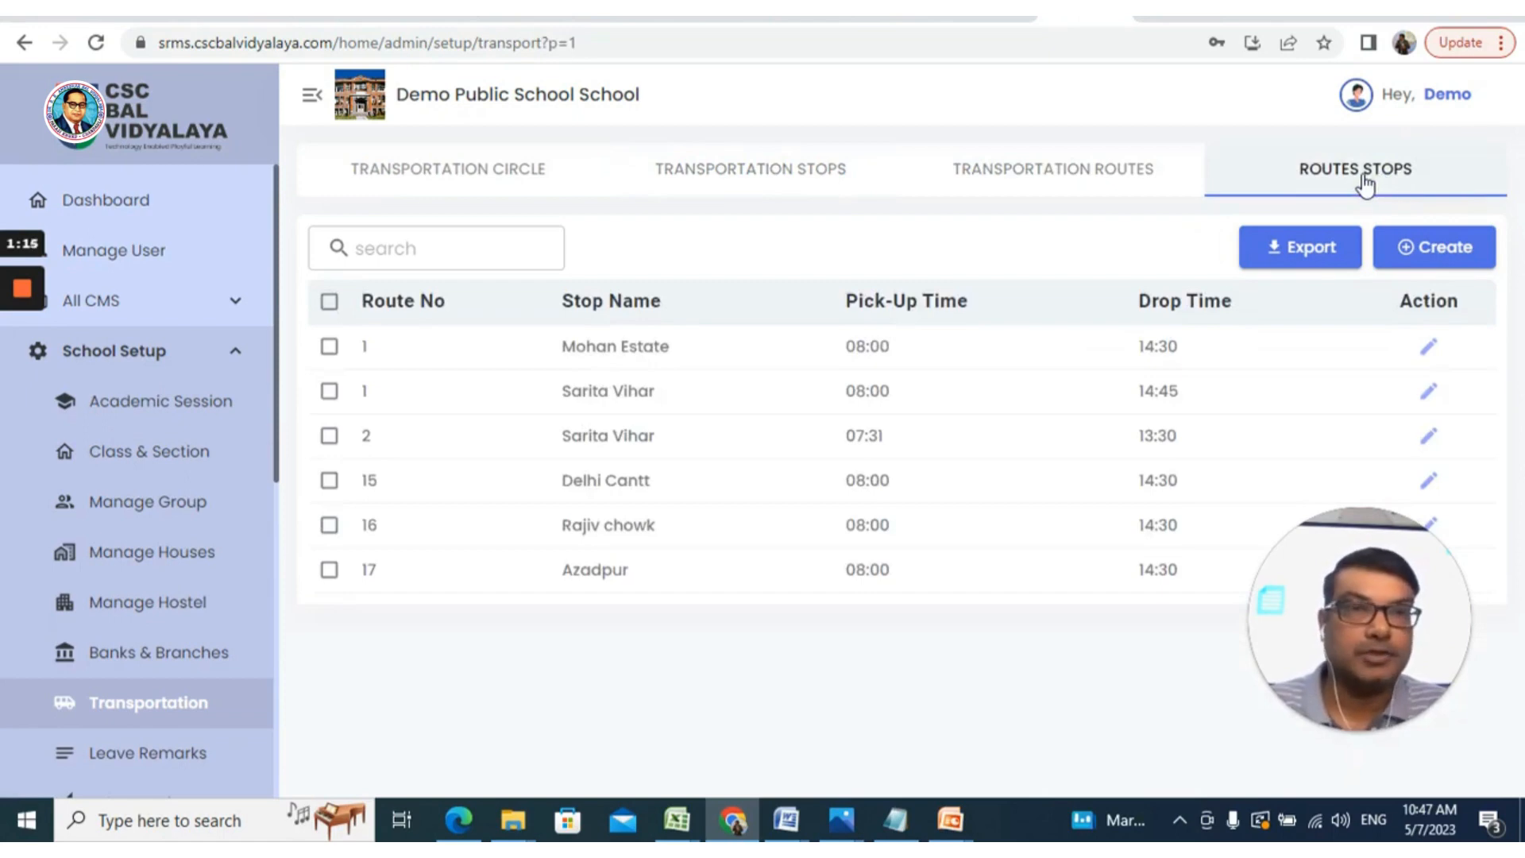
{"action": "left_click", "coordinate": [517, 176]}
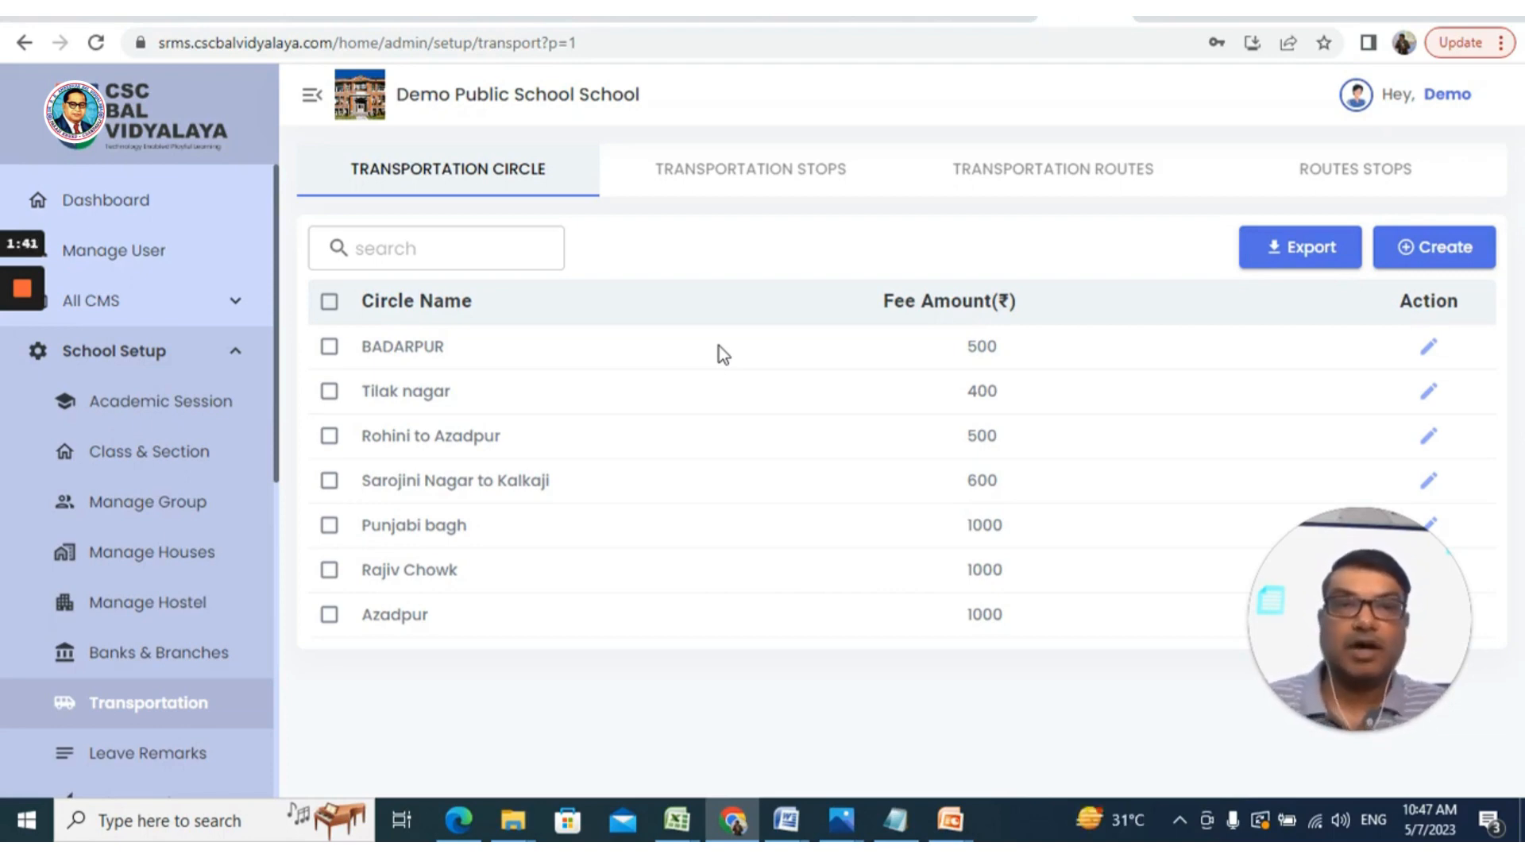
Create the circle 'Rohini Sec 27 to Kanjhawala' with fee amount 450 and submit it
{"action": "left_click", "coordinate": [1448, 251]}
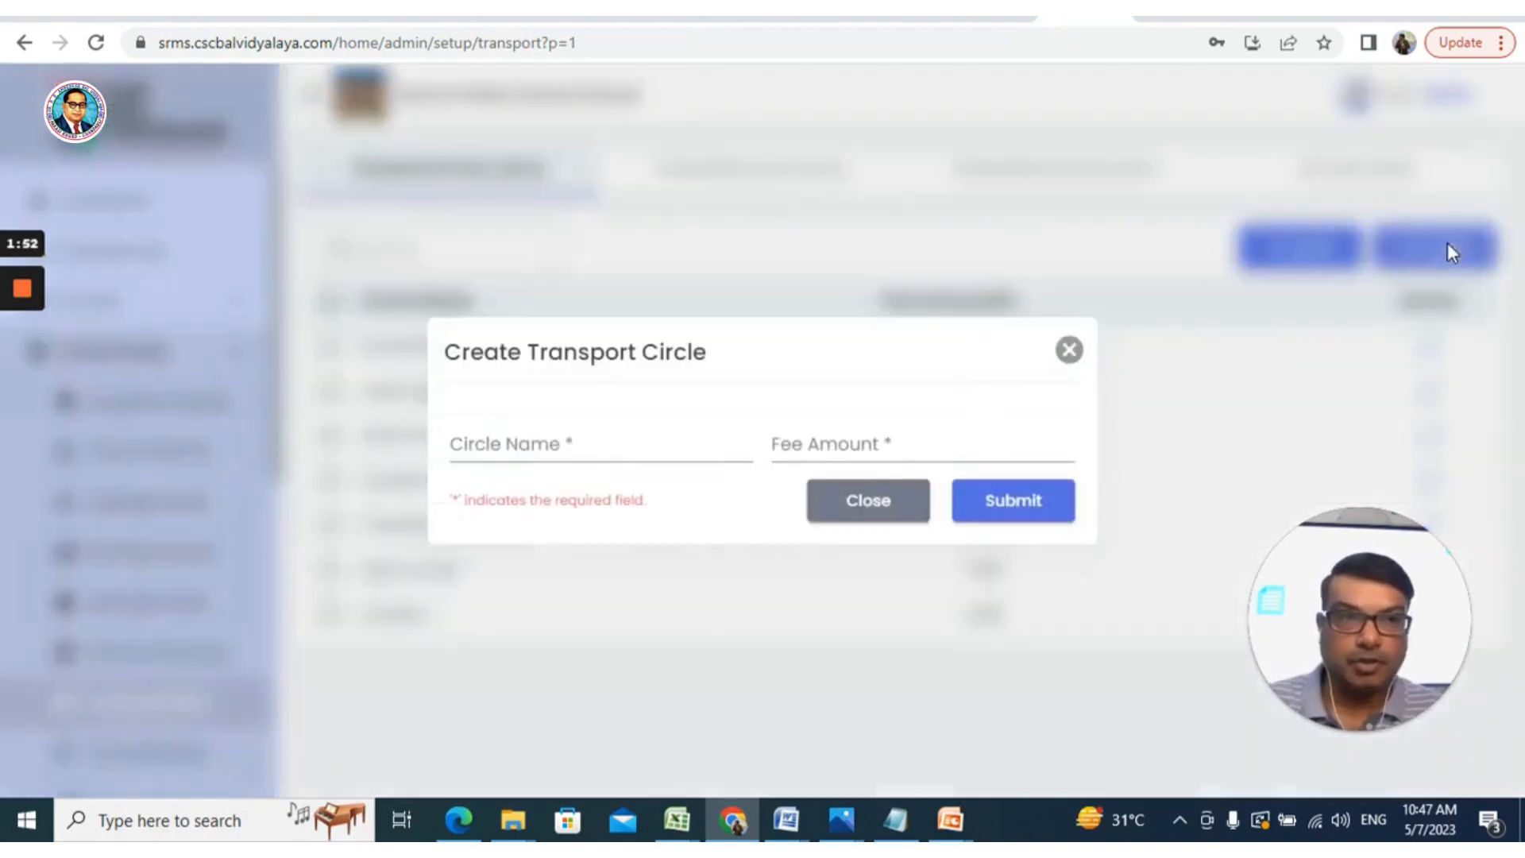
{"action": "left_click", "coordinate": [635, 450]}
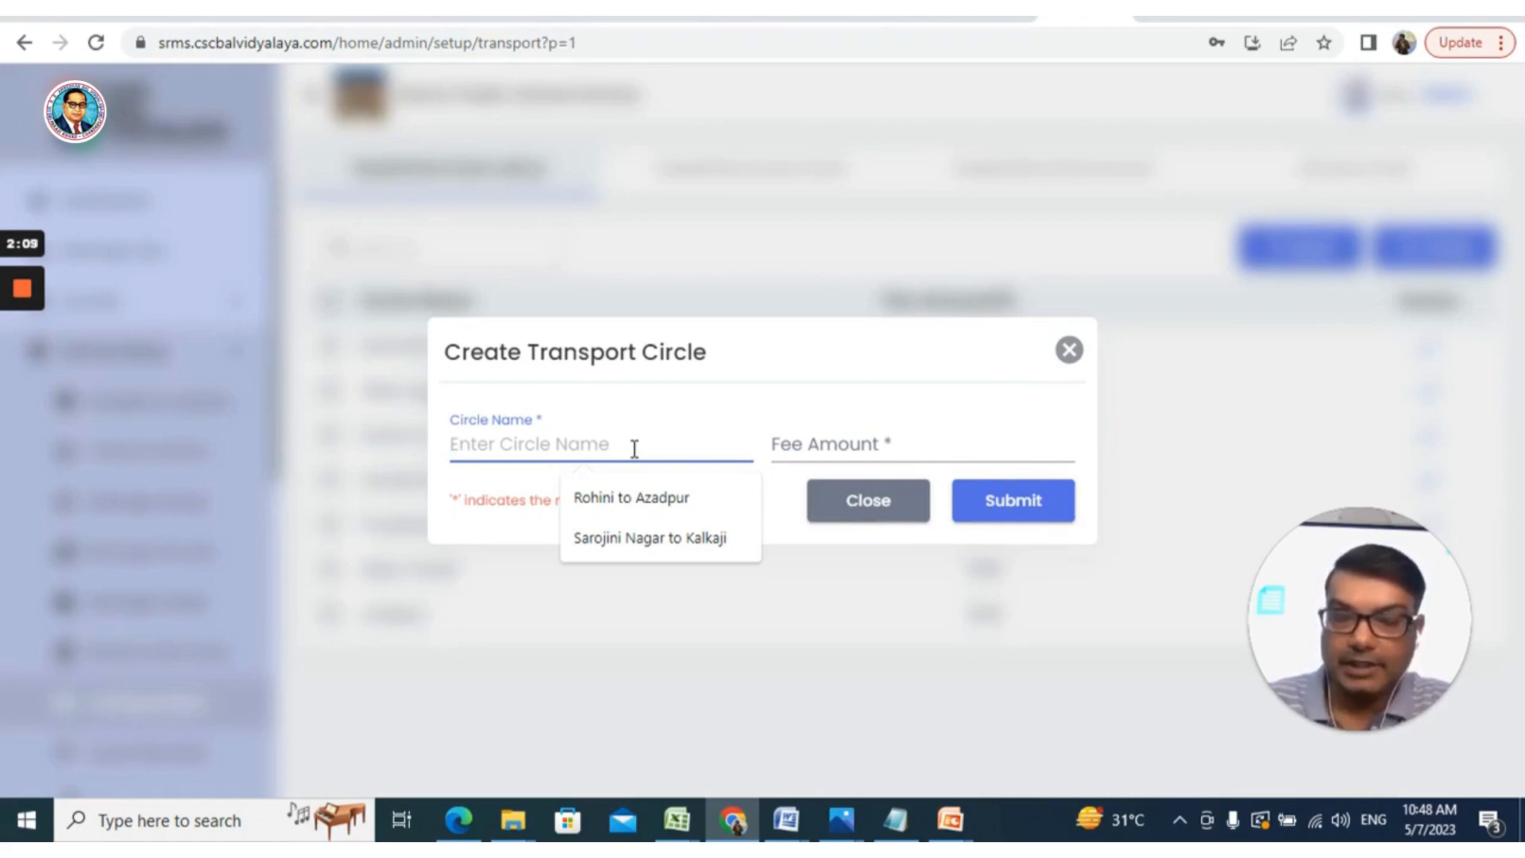
{"action": "type", "text": "Rohini "}
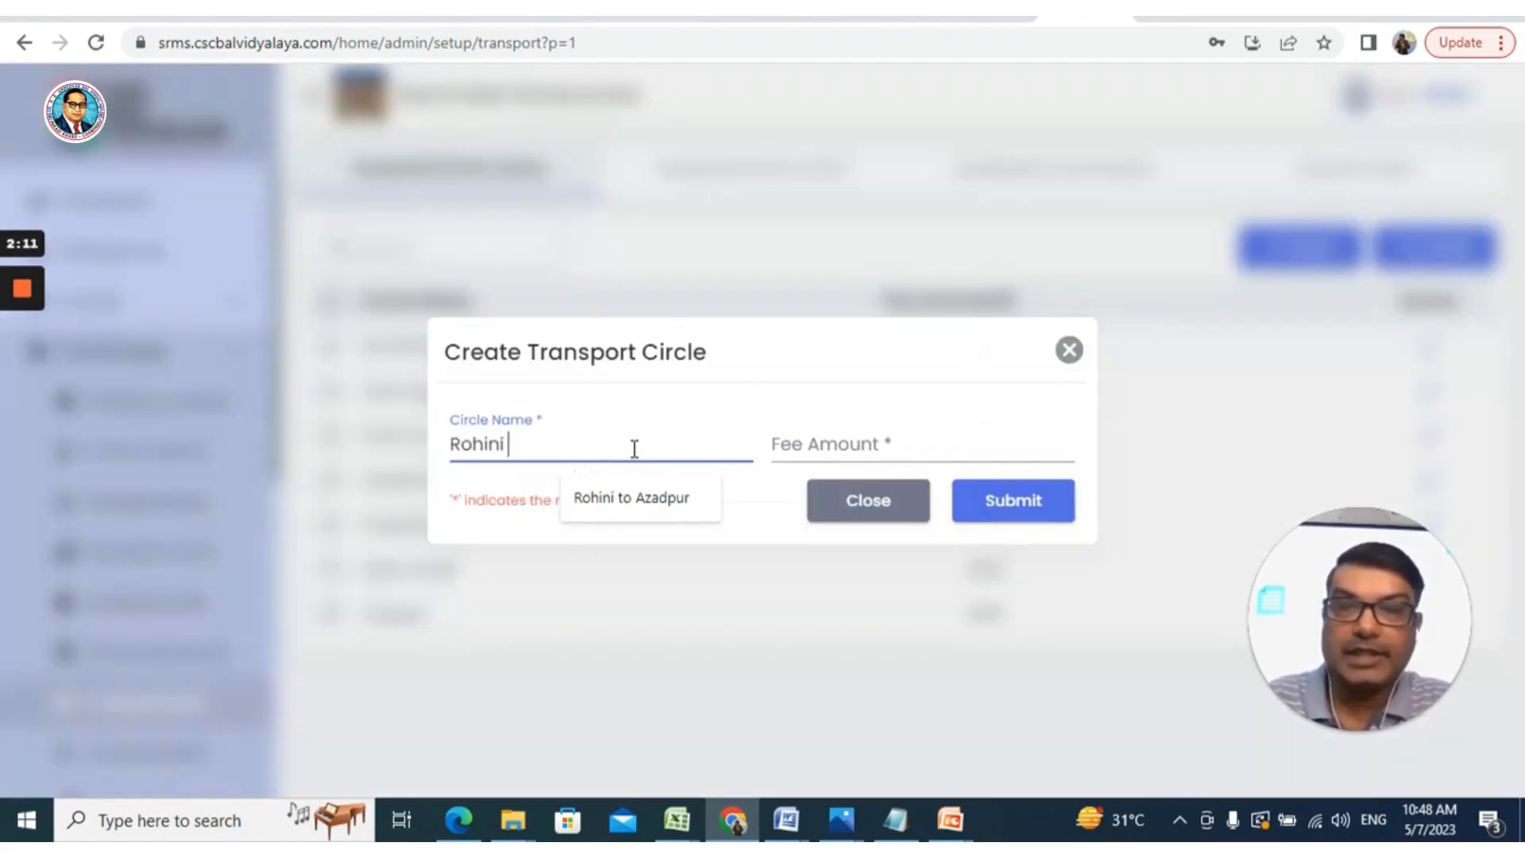
{"action": "type", "text": "Se"}
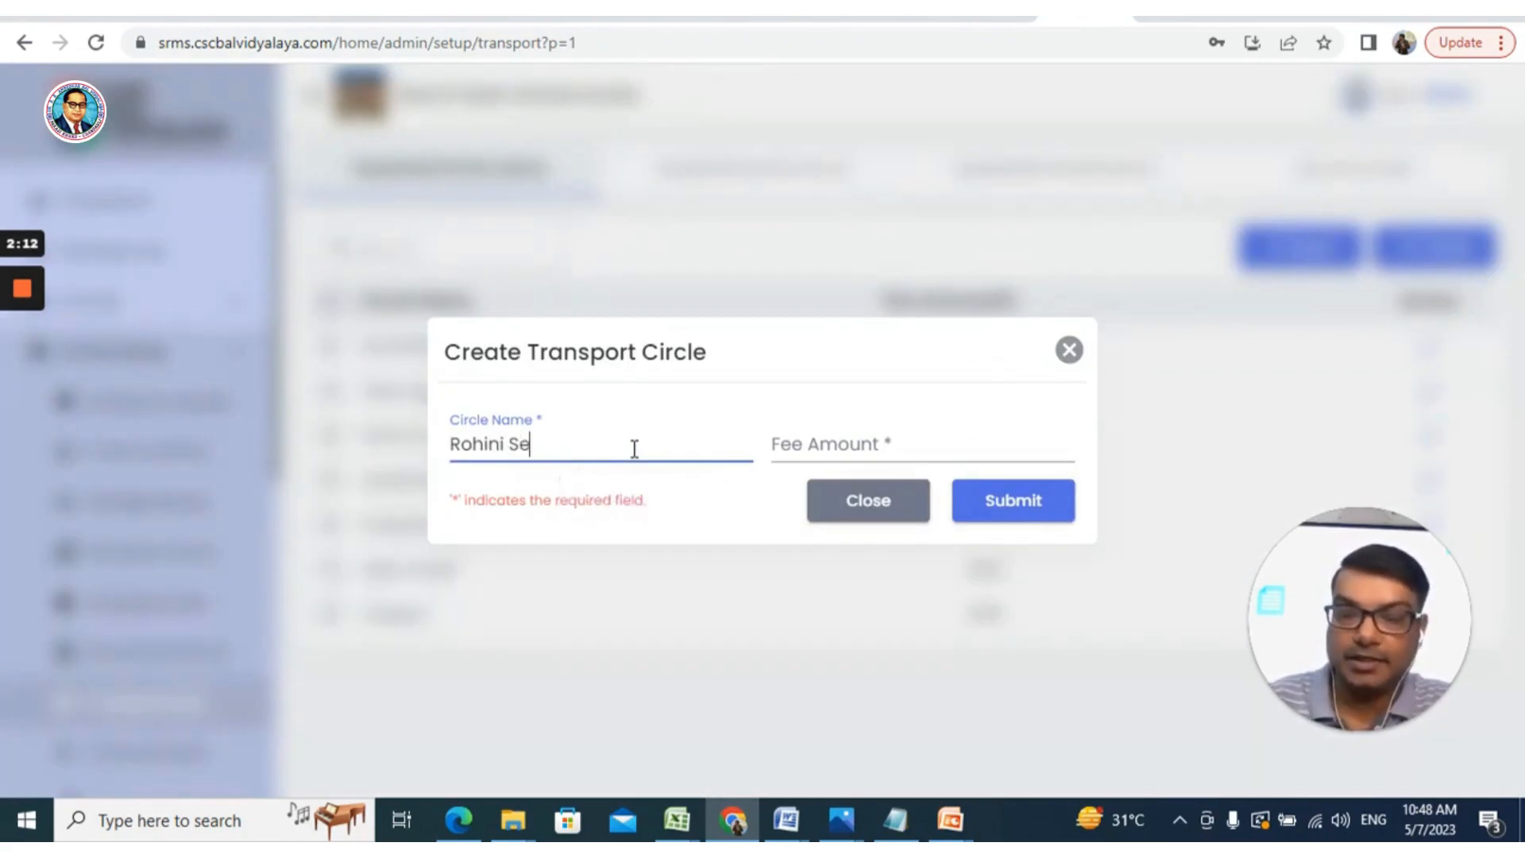
{"action": "type", "text": "c27"}
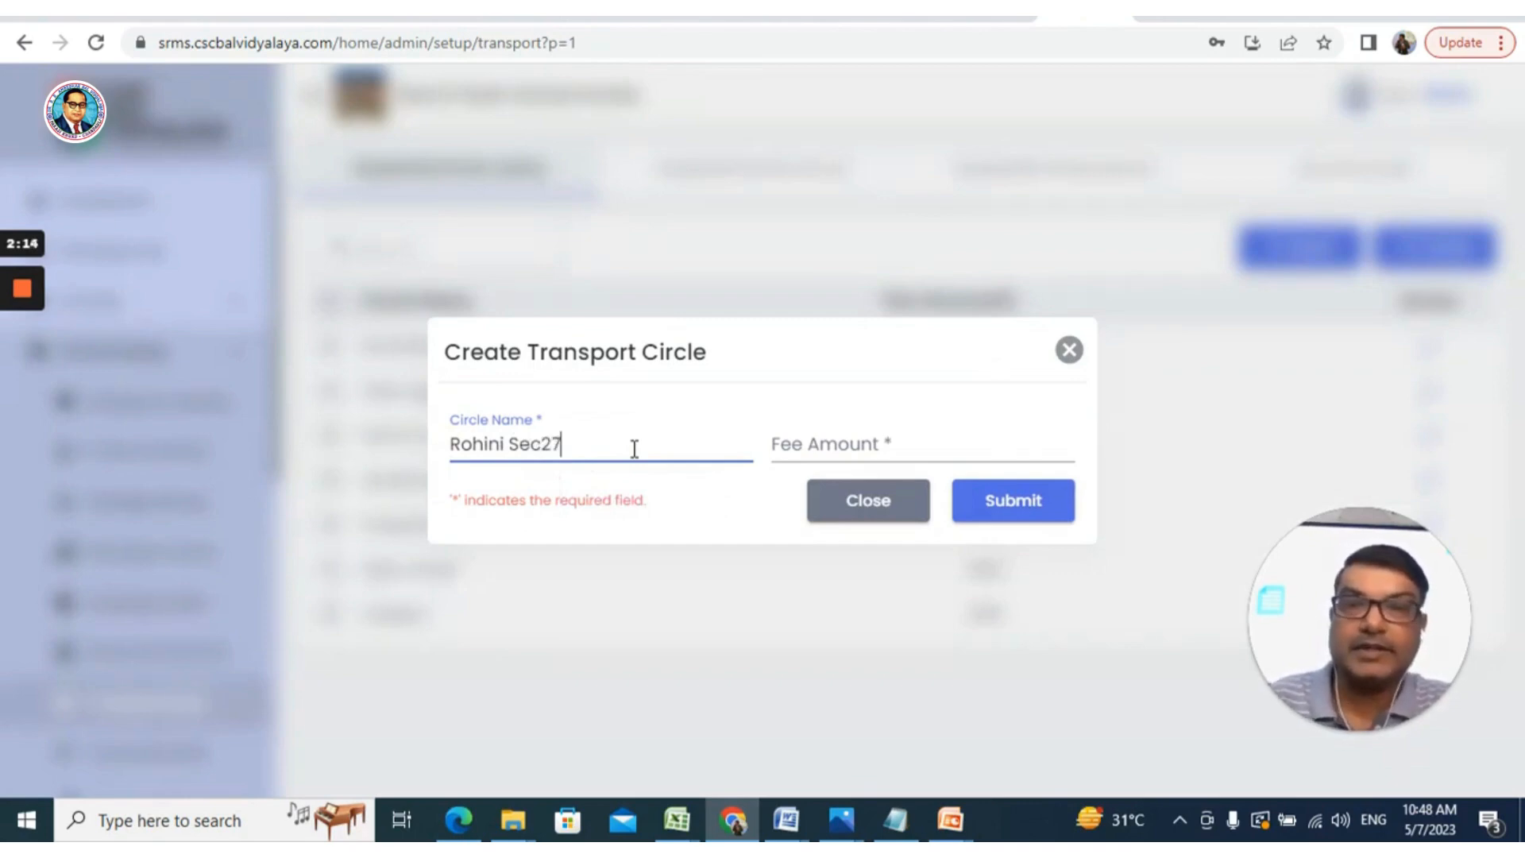
{"action": "type", "text": " to"}
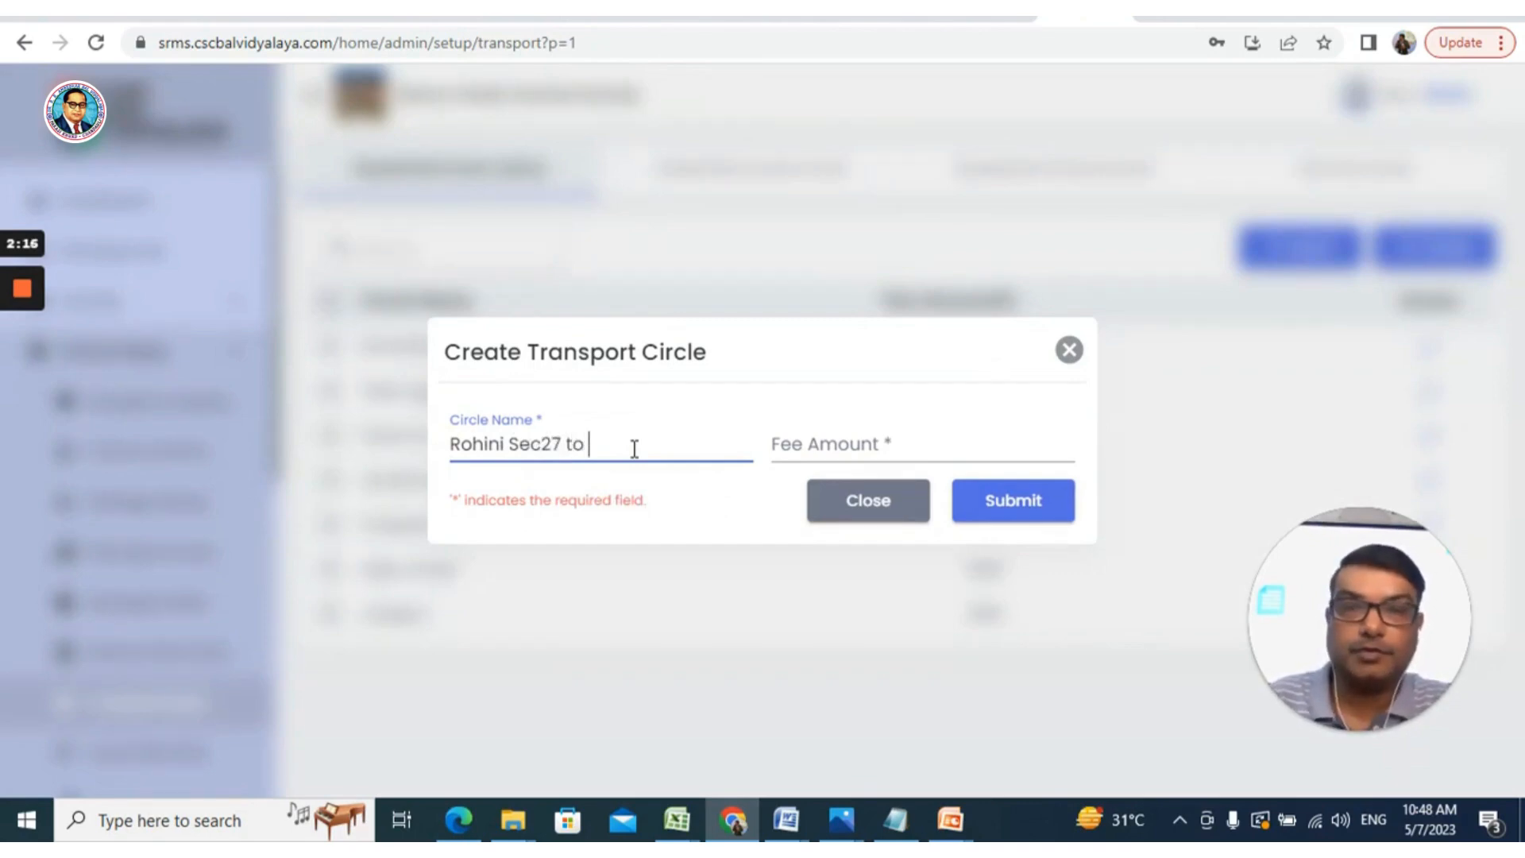
{"action": "key", "text": "Left"}
{"action": "key", "text": "Left"}
{"action": "key", "text": "Left"}
{"action": "key", "text": "Left"}
{"action": "key", "text": "Left"}
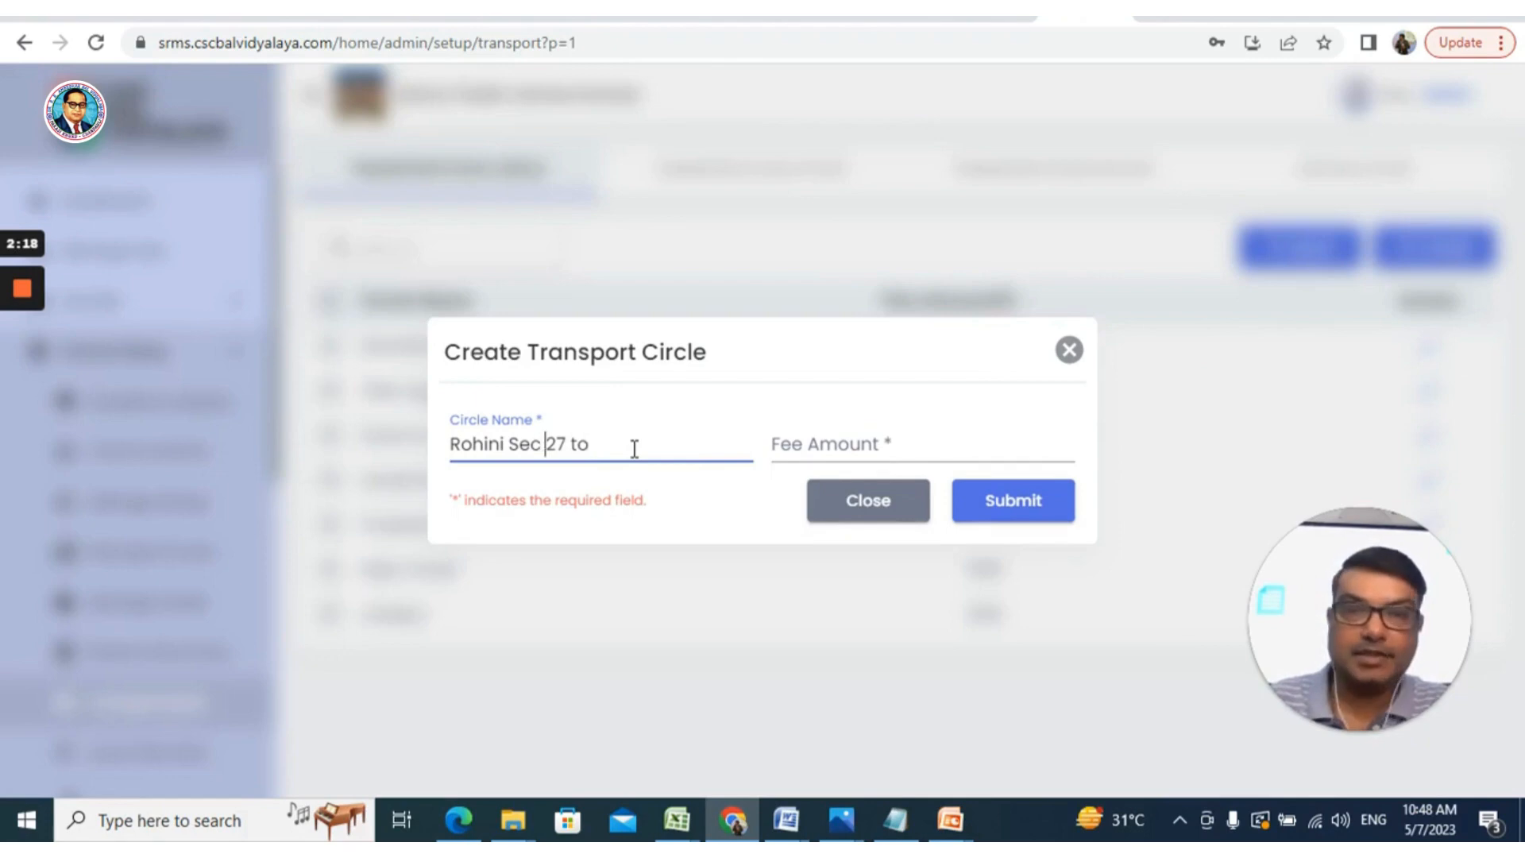
{"action": "key", "text": "Right"}
{"action": "key", "text": "Right"}
{"action": "key", "text": "Right"}
{"action": "key", "text": "Right"}
{"action": "key", "text": "Right"}
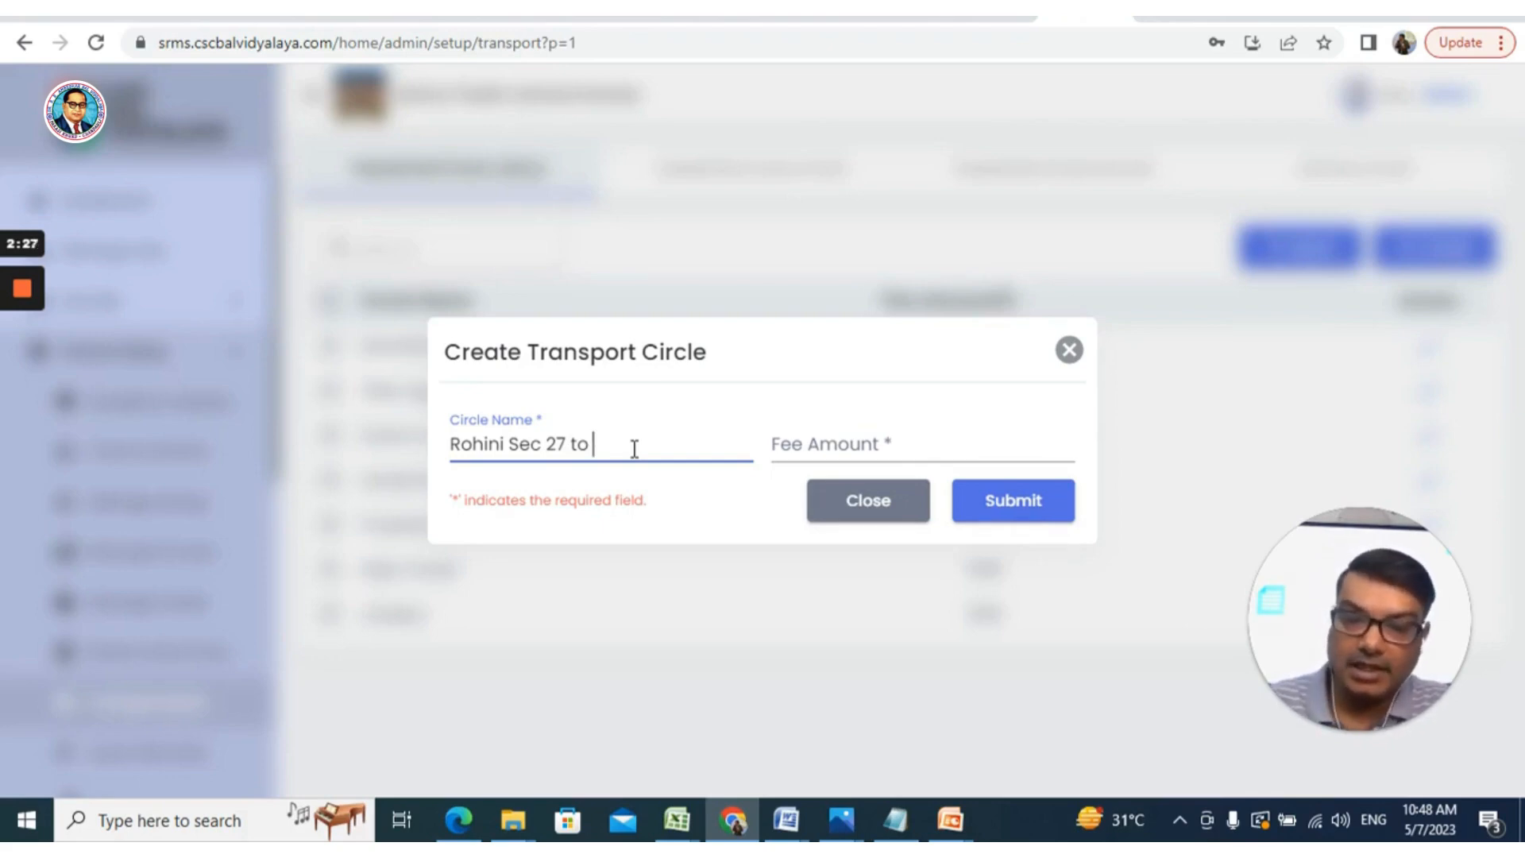
{"action": "type", "text": "K"}
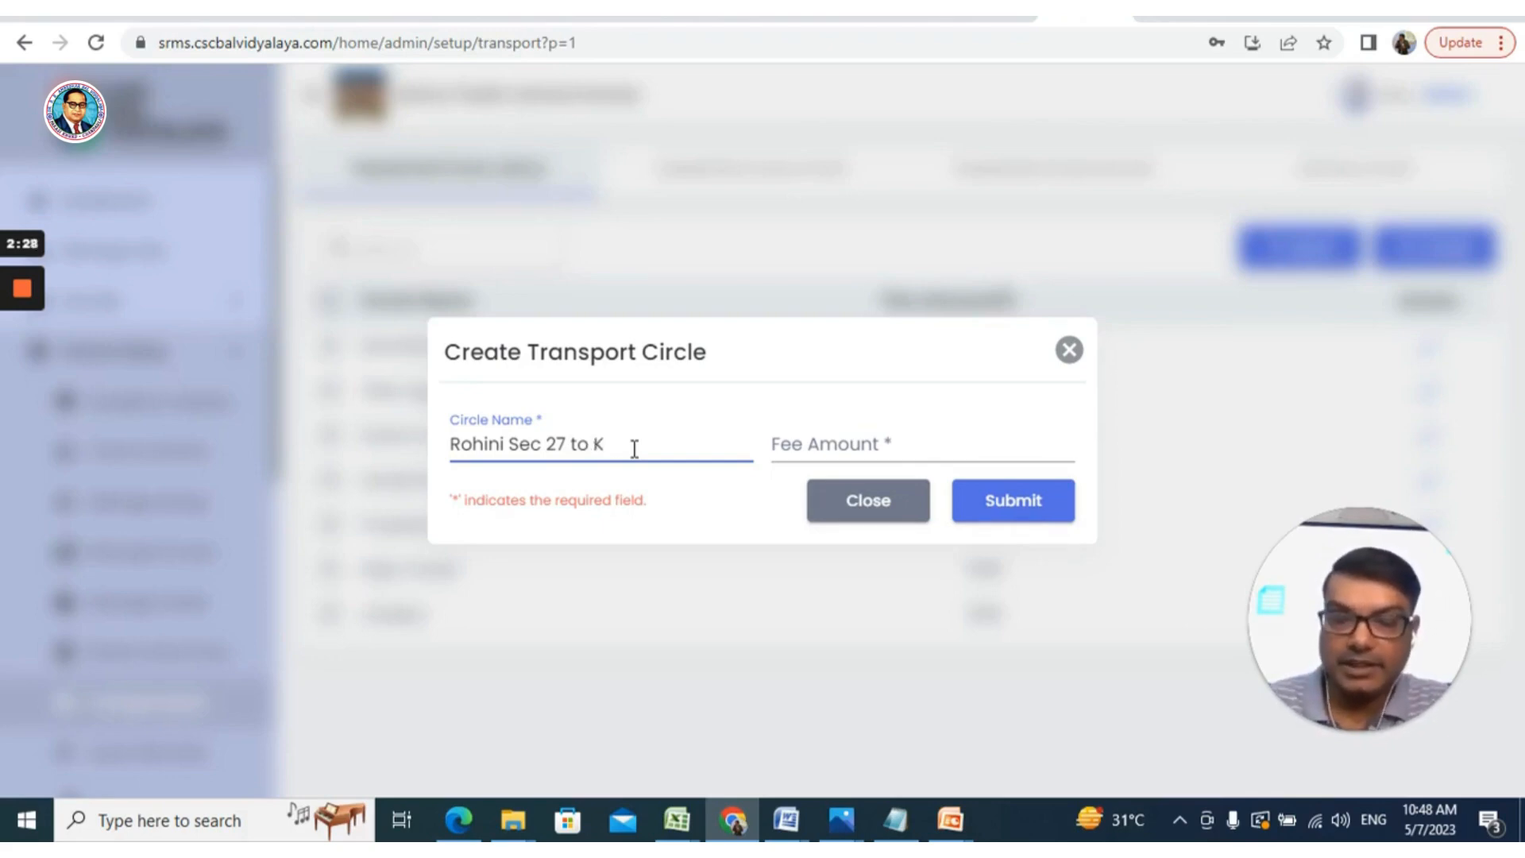
{"action": "type", "text": "anjhawala"}
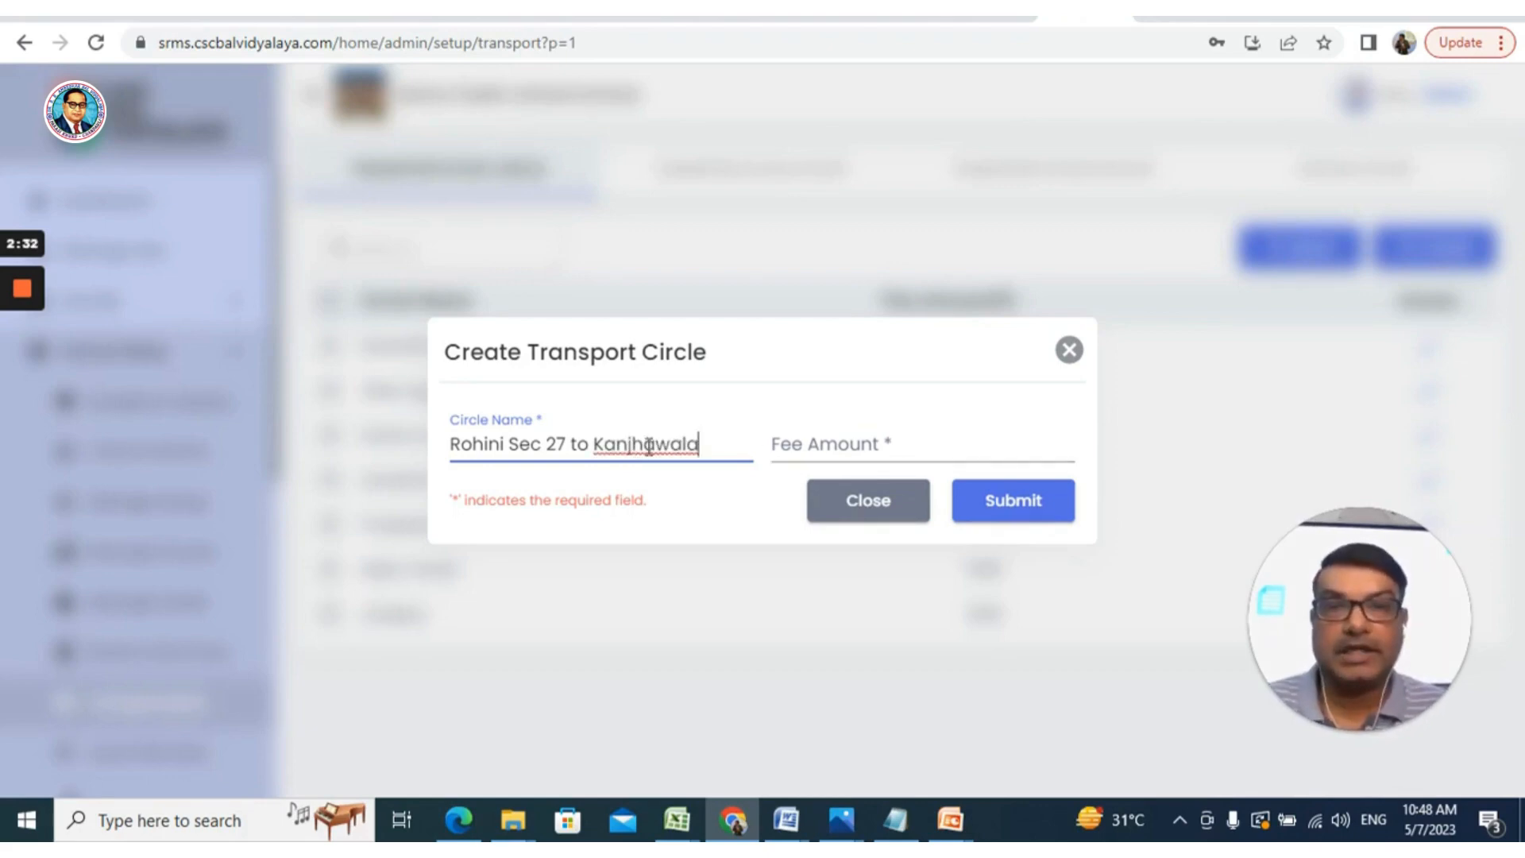
{"action": "right_click", "coordinate": [645, 447]}
{"action": "left_click", "coordinate": [681, 465]}
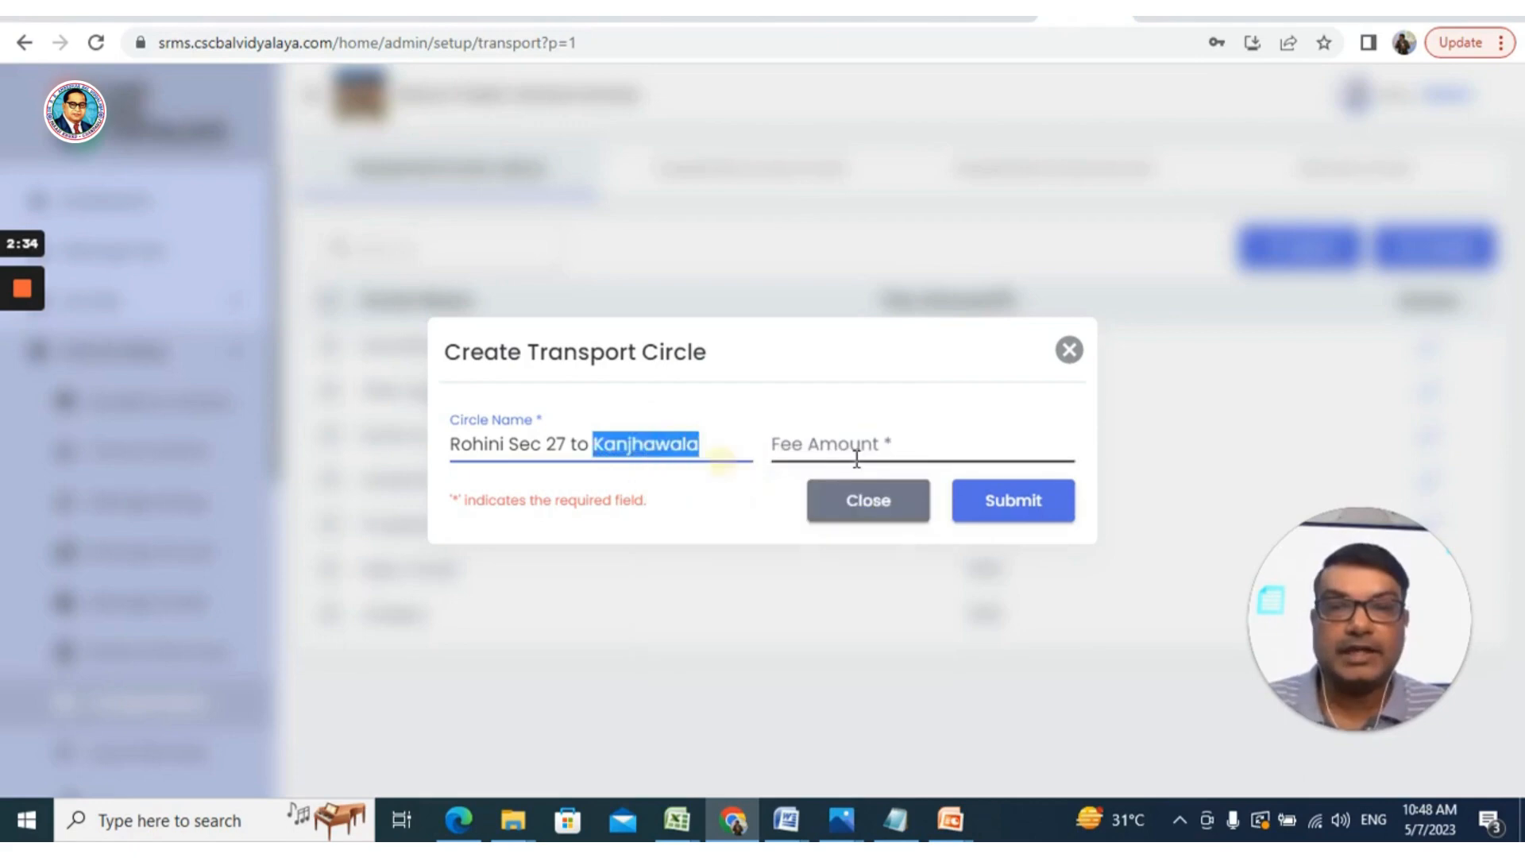
{"action": "left_click", "coordinate": [855, 447]}
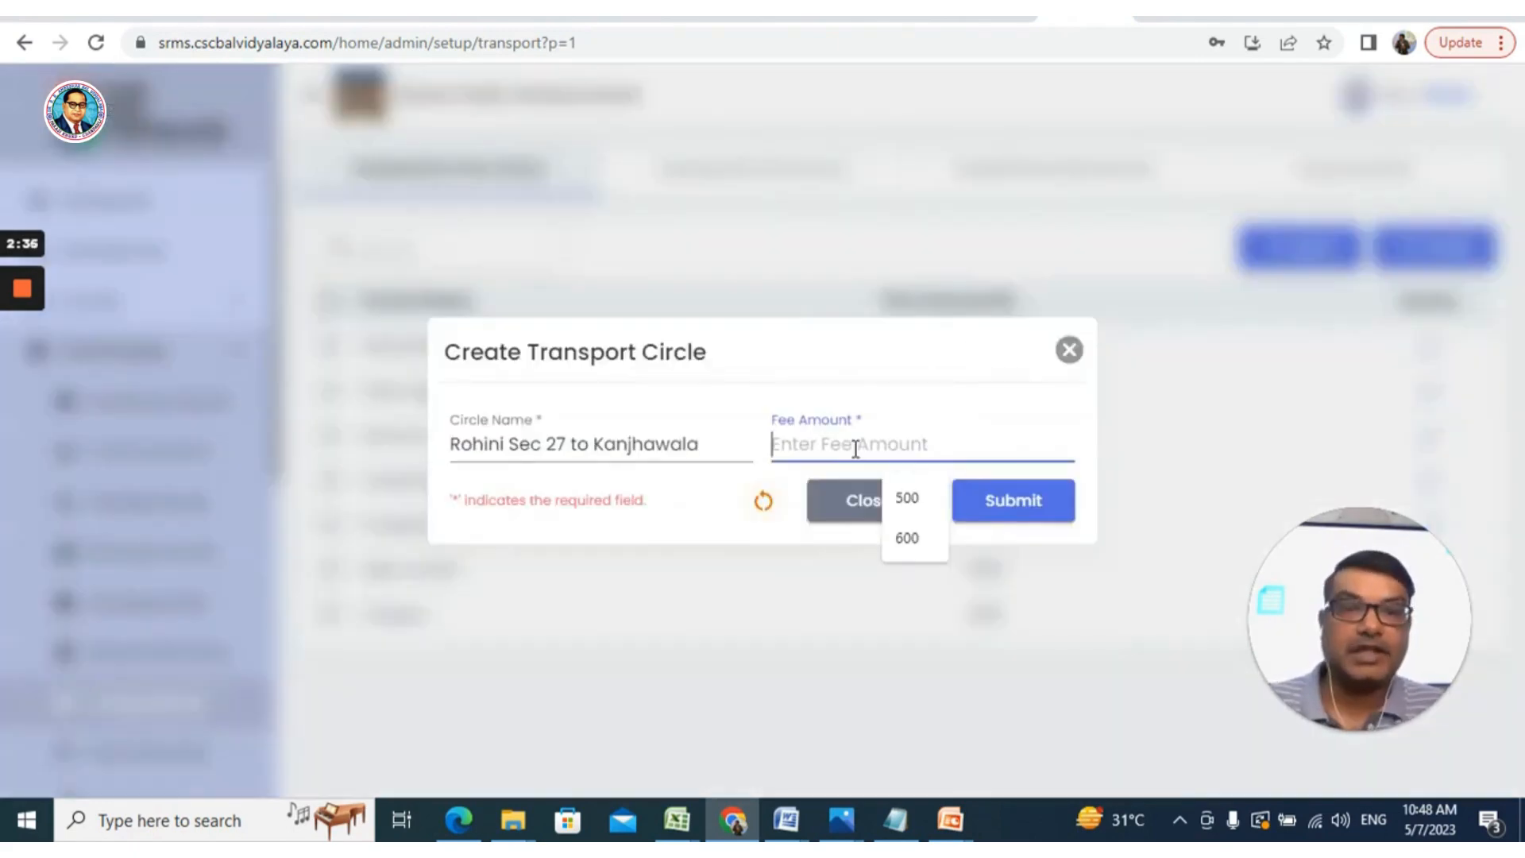
{"action": "type", "text": "450"}
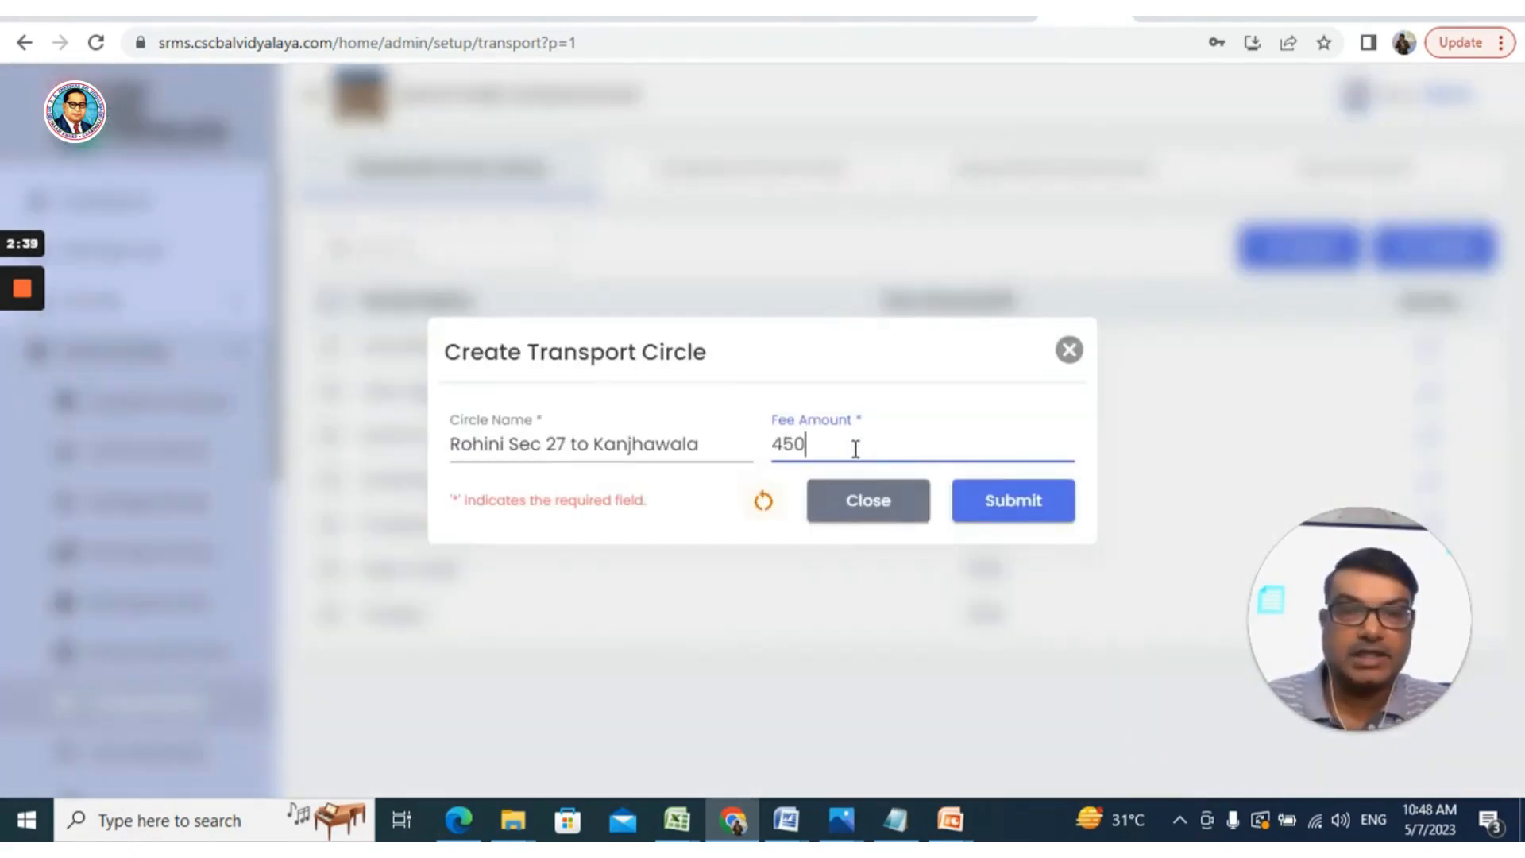
{"action": "left_click", "coordinate": [1043, 508]}
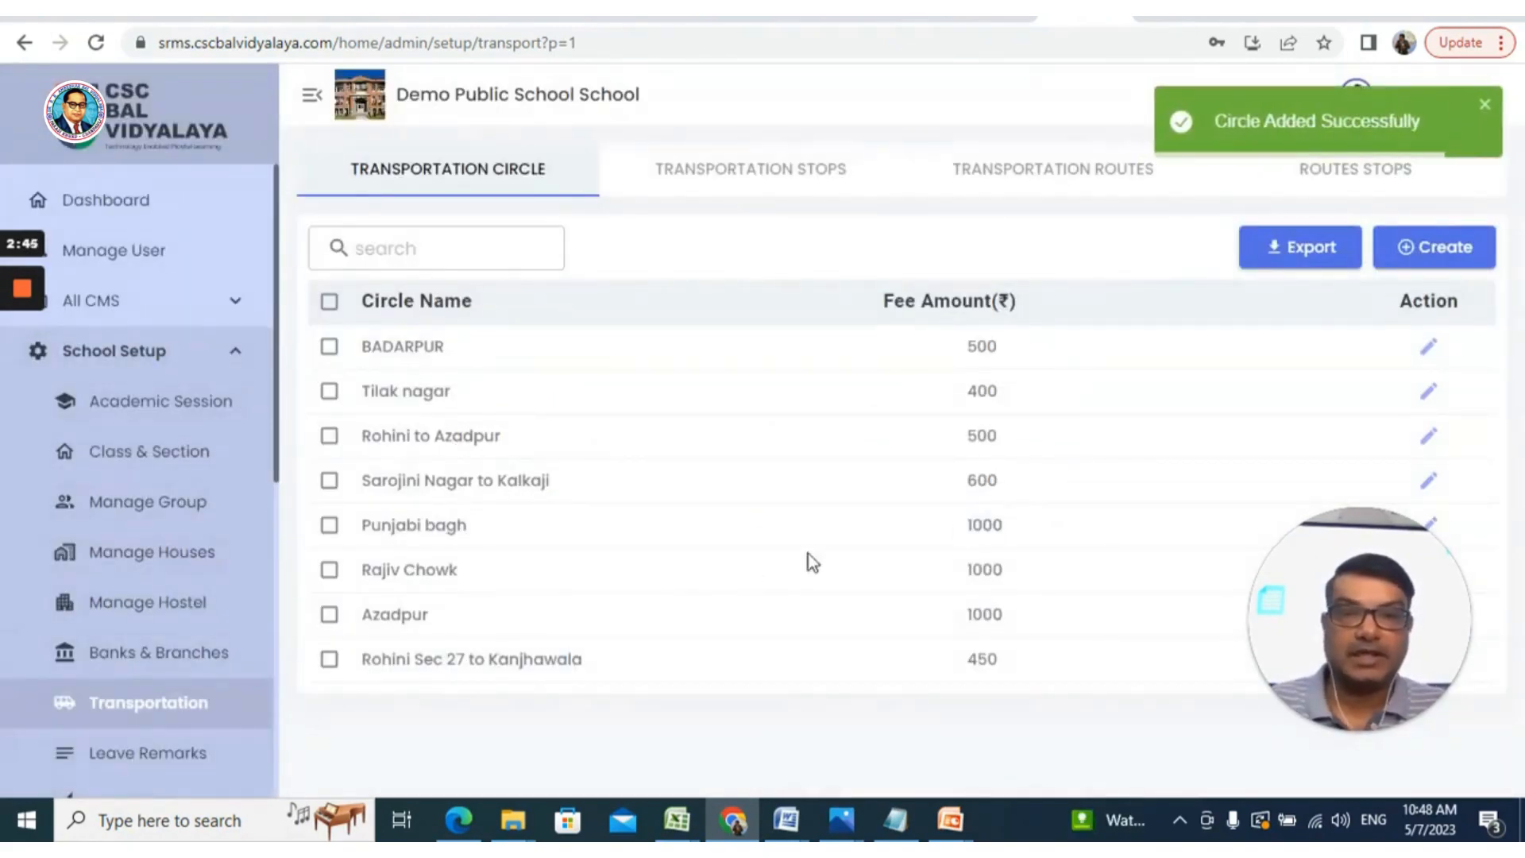
Check the new Rohini Sec 27 to Kanjhawala row, then return from the stops list to circles
{"action": "left_click_drag", "start_coordinate": [1281, 591], "coordinate": [31, 612]}
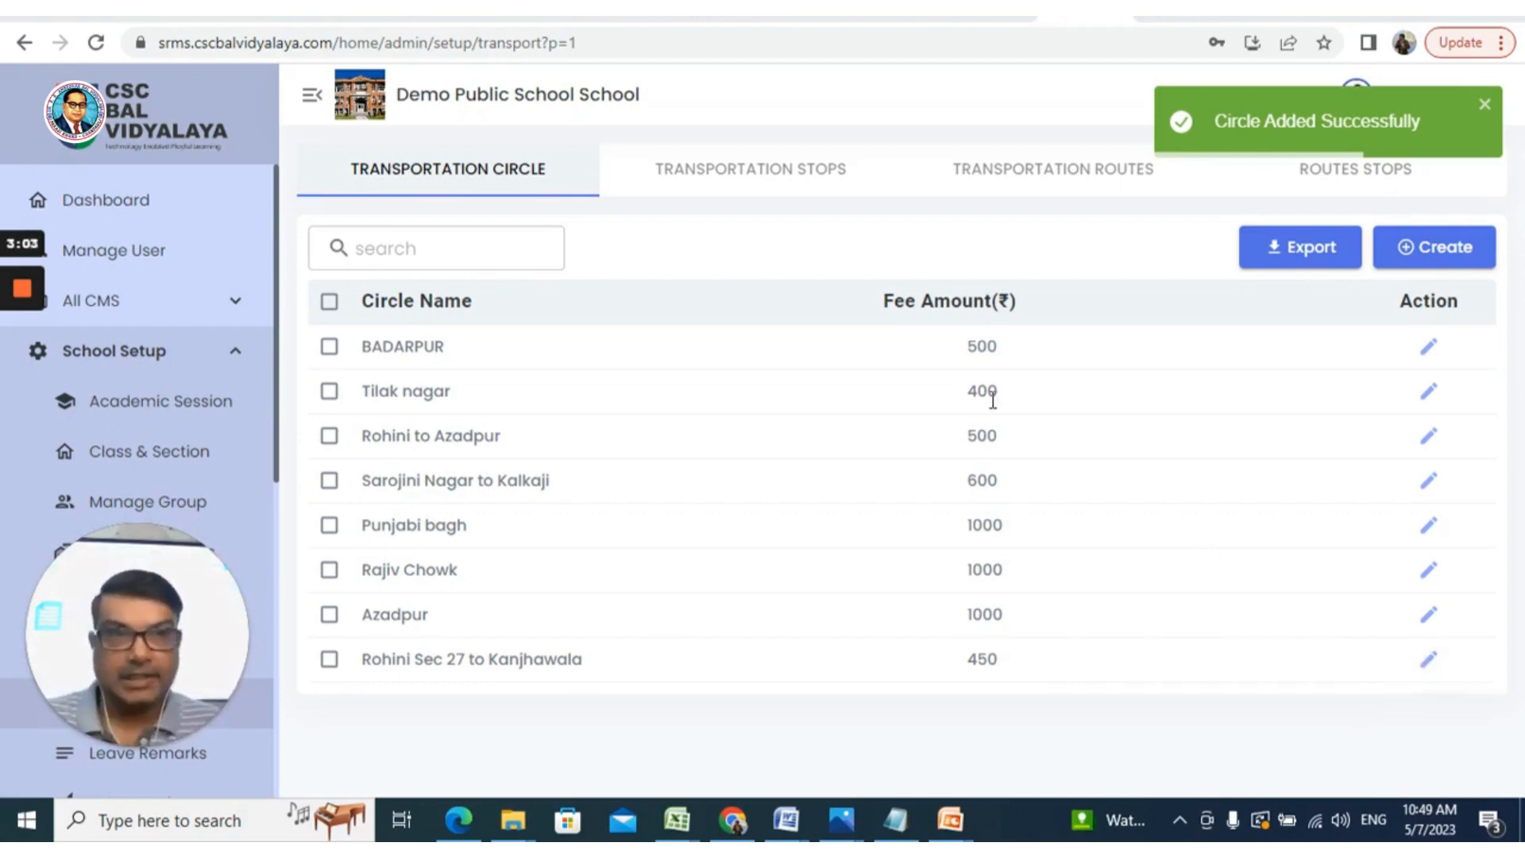
{"action": "left_click", "coordinate": [688, 184]}
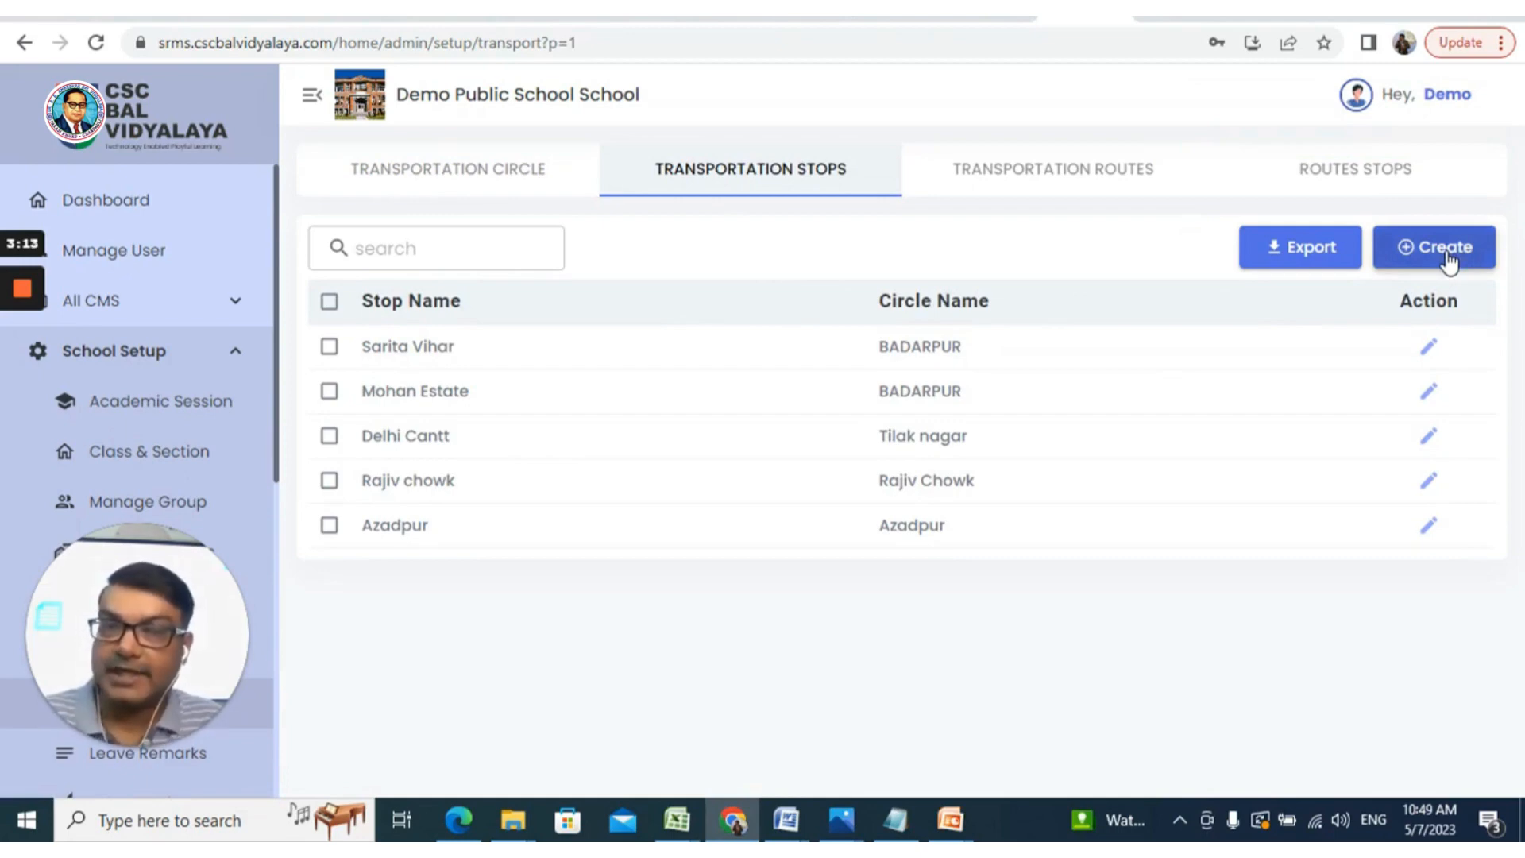
{"action": "left_click", "coordinate": [528, 179]}
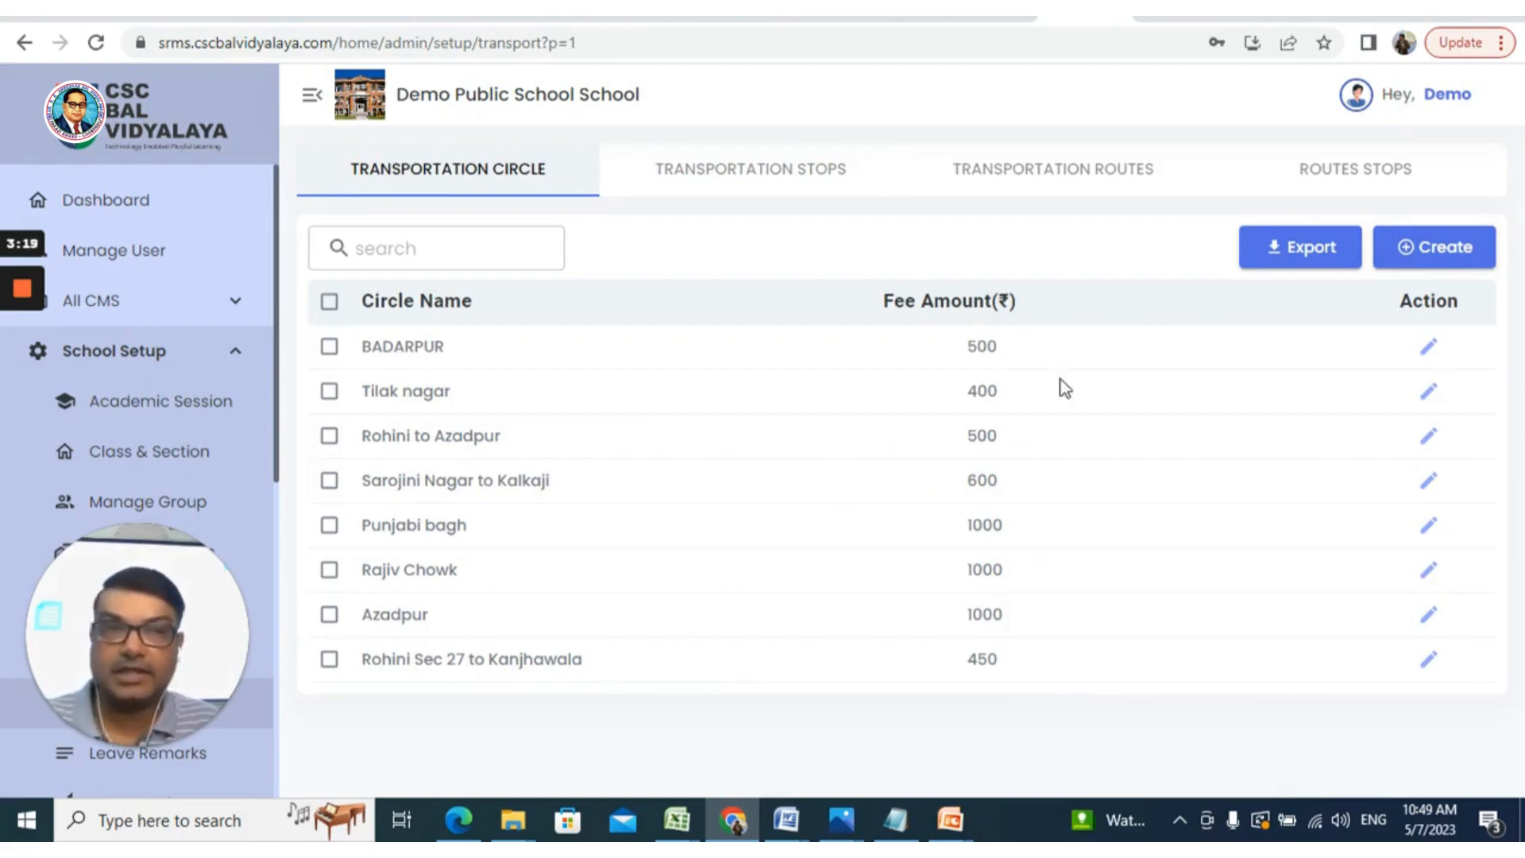
Reopen the circle form, autofill the saved name, and cancel without saving
{"action": "left_click", "coordinate": [1443, 254]}
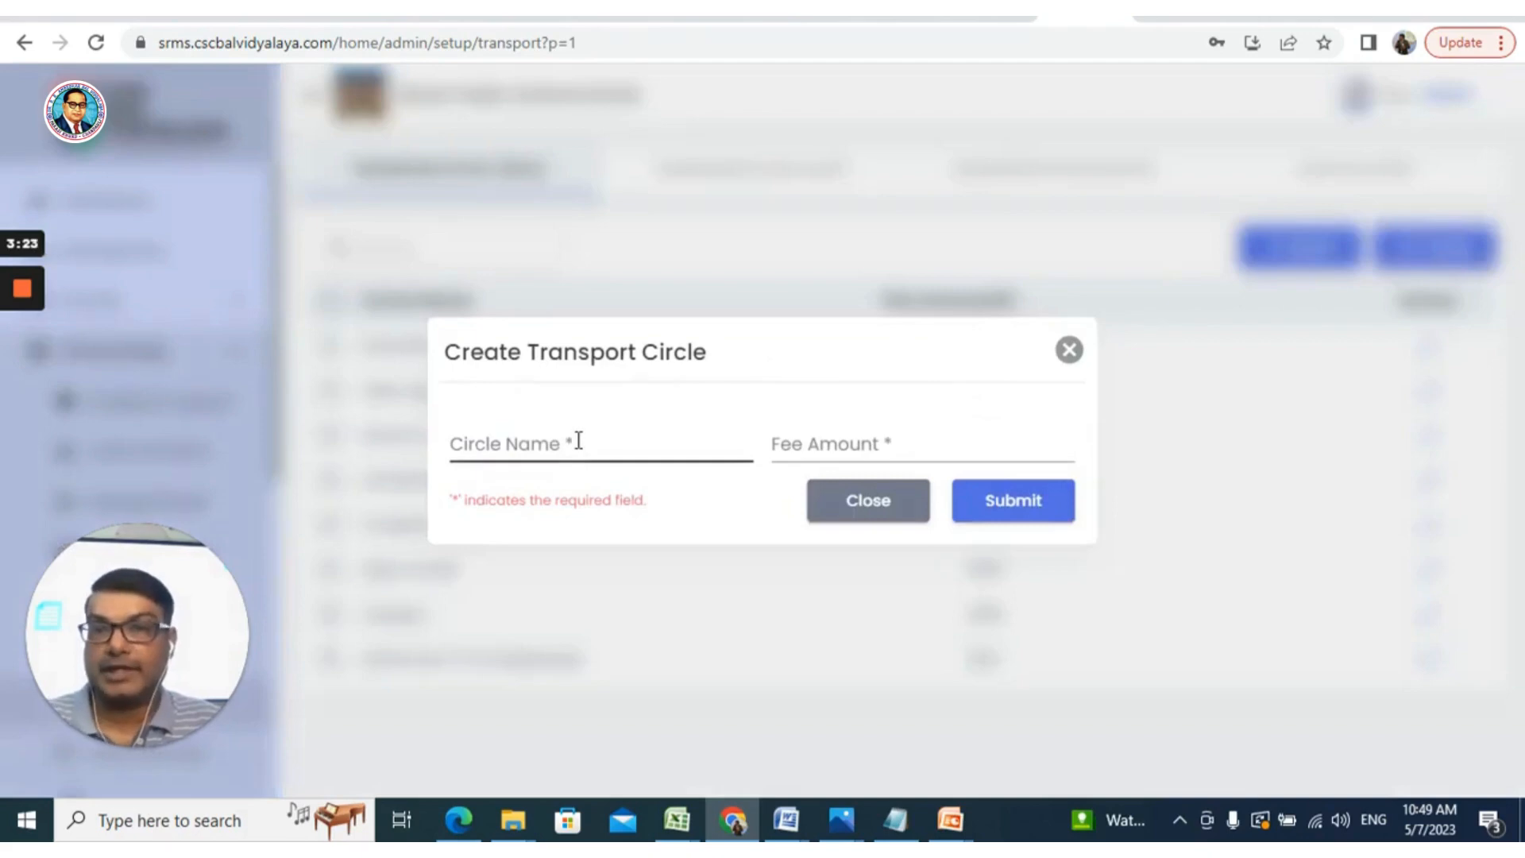
{"action": "left_click", "coordinate": [578, 441]}
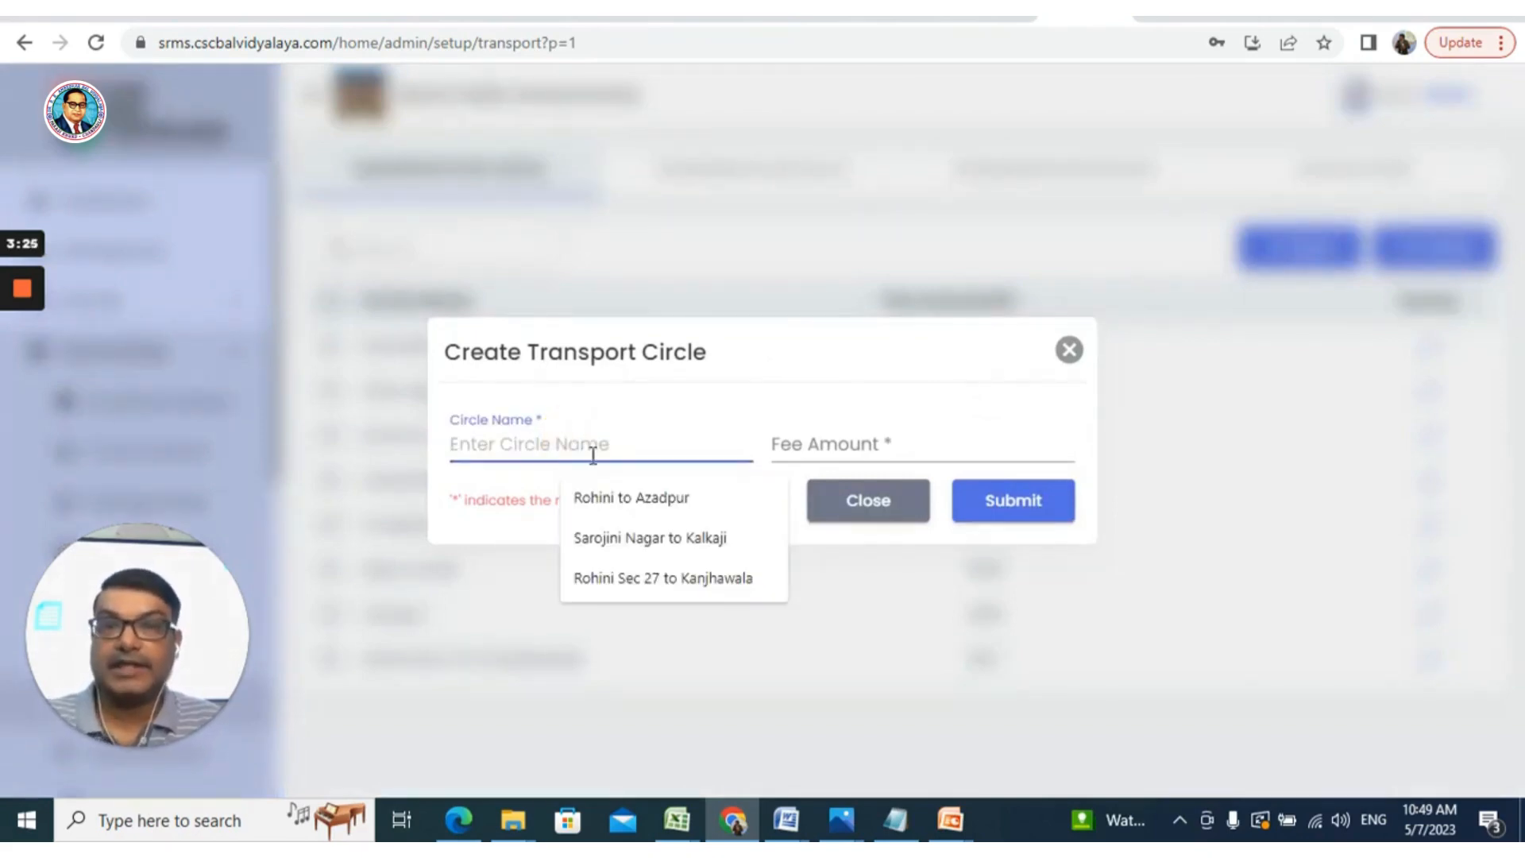
{"action": "left_click", "coordinate": [641, 573]}
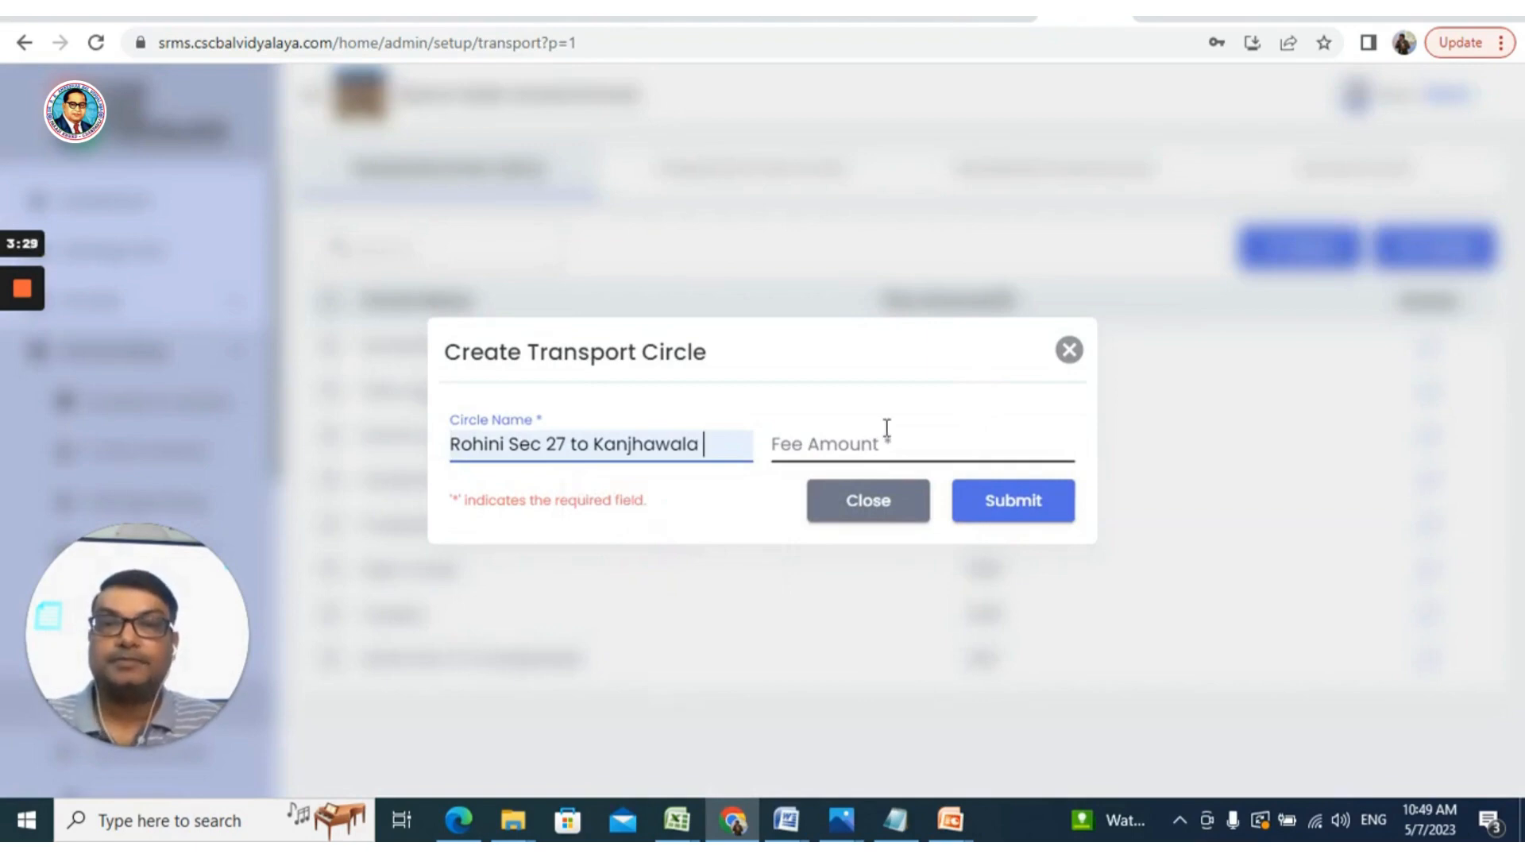
{"action": "left_click", "coordinate": [1068, 351]}
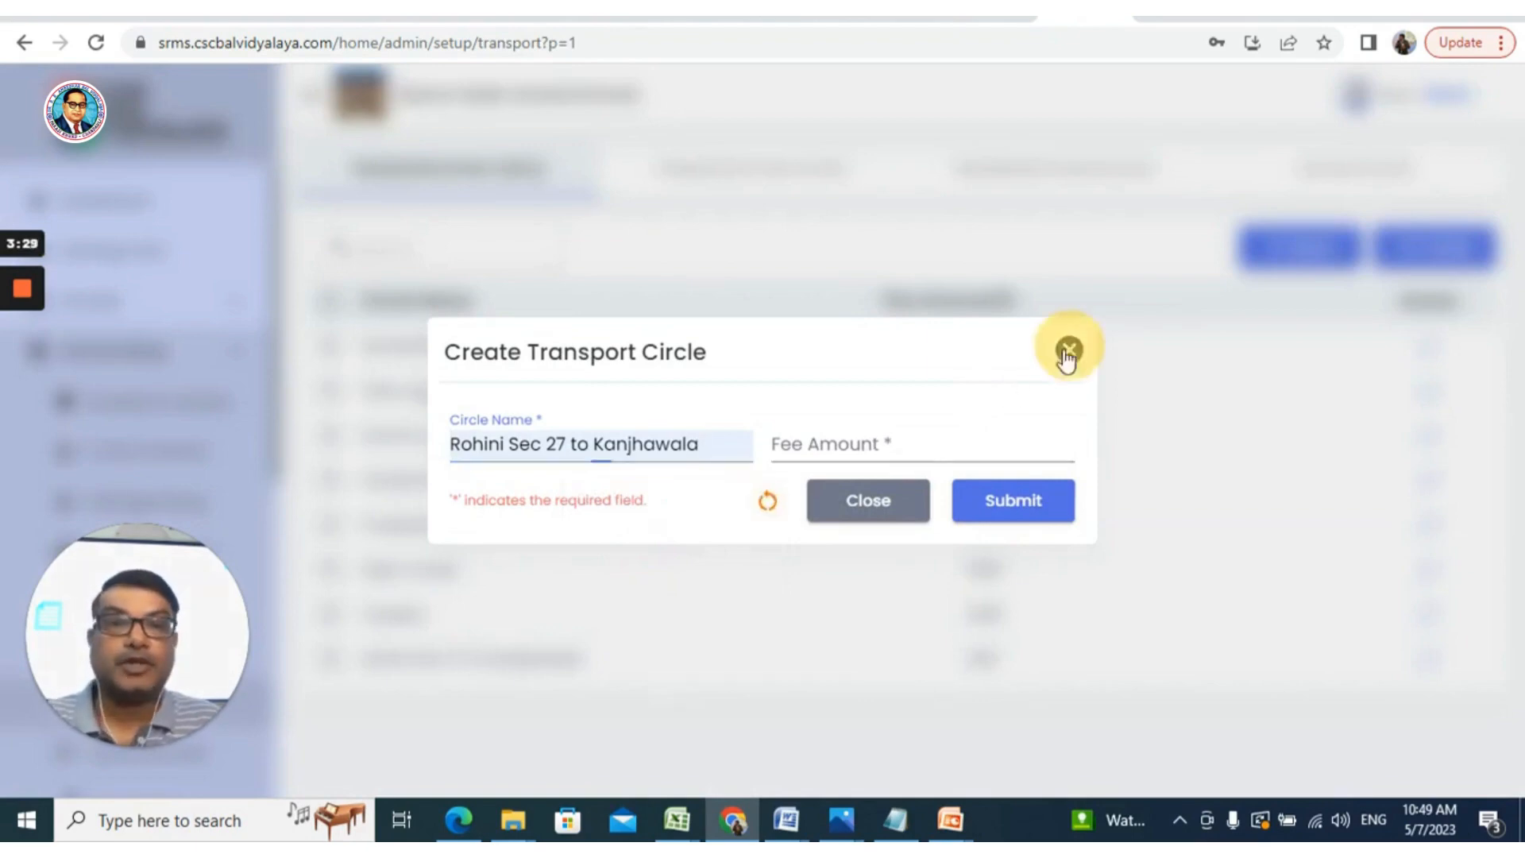
In Transportation Stops, create stop 'Shabad Dairy' in circle Rohini Sec 27 to Kanjhawala
{"action": "left_click", "coordinate": [681, 170]}
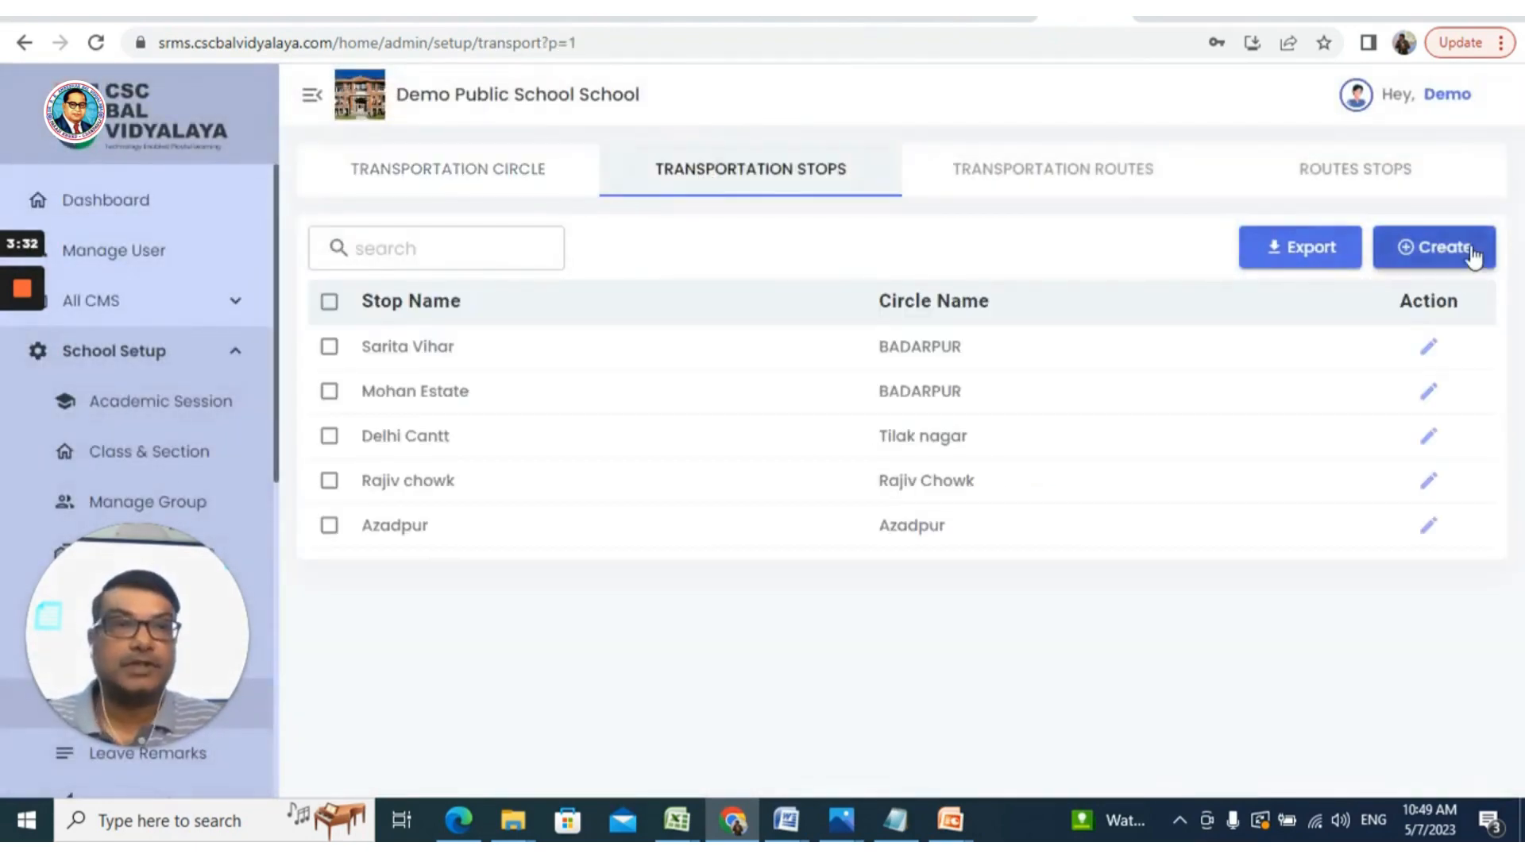
{"action": "left_click", "coordinate": [1467, 251]}
{"action": "left_click", "coordinate": [554, 444]}
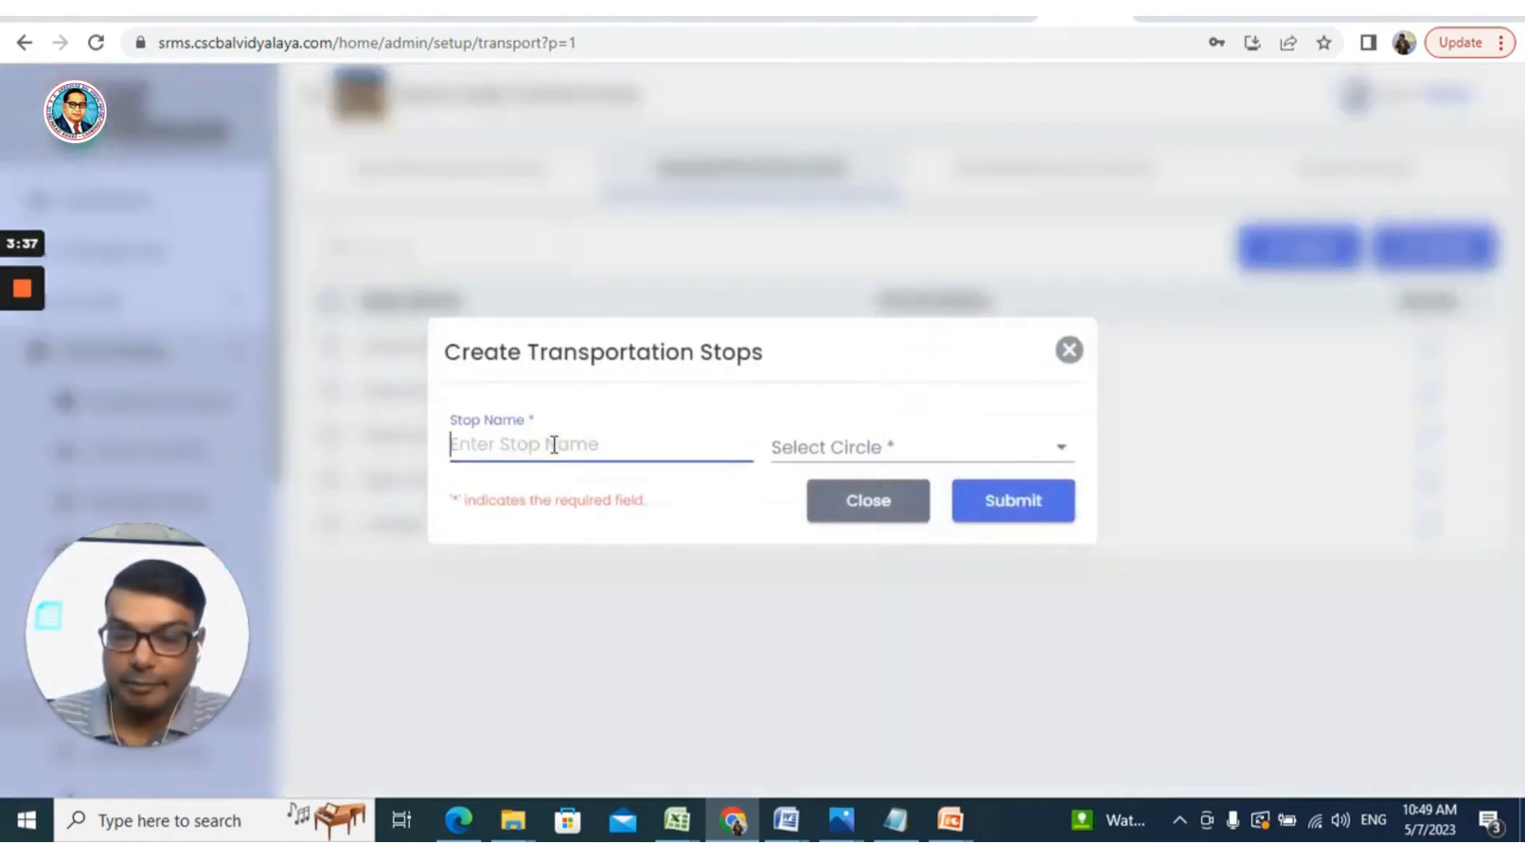
{"action": "type", "text": "Sh"}
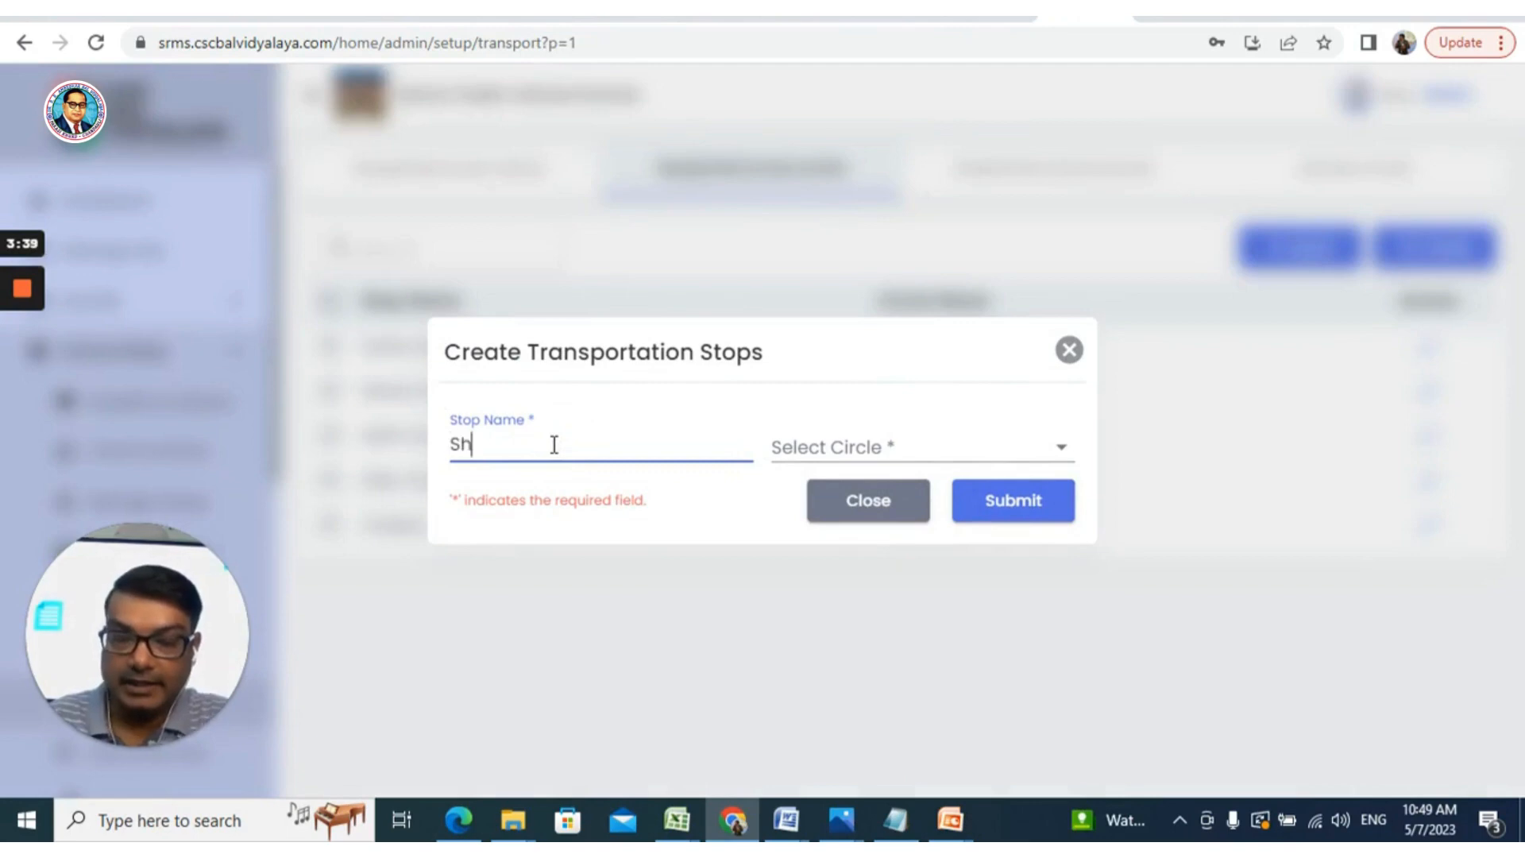
{"action": "type", "text": "abad"}
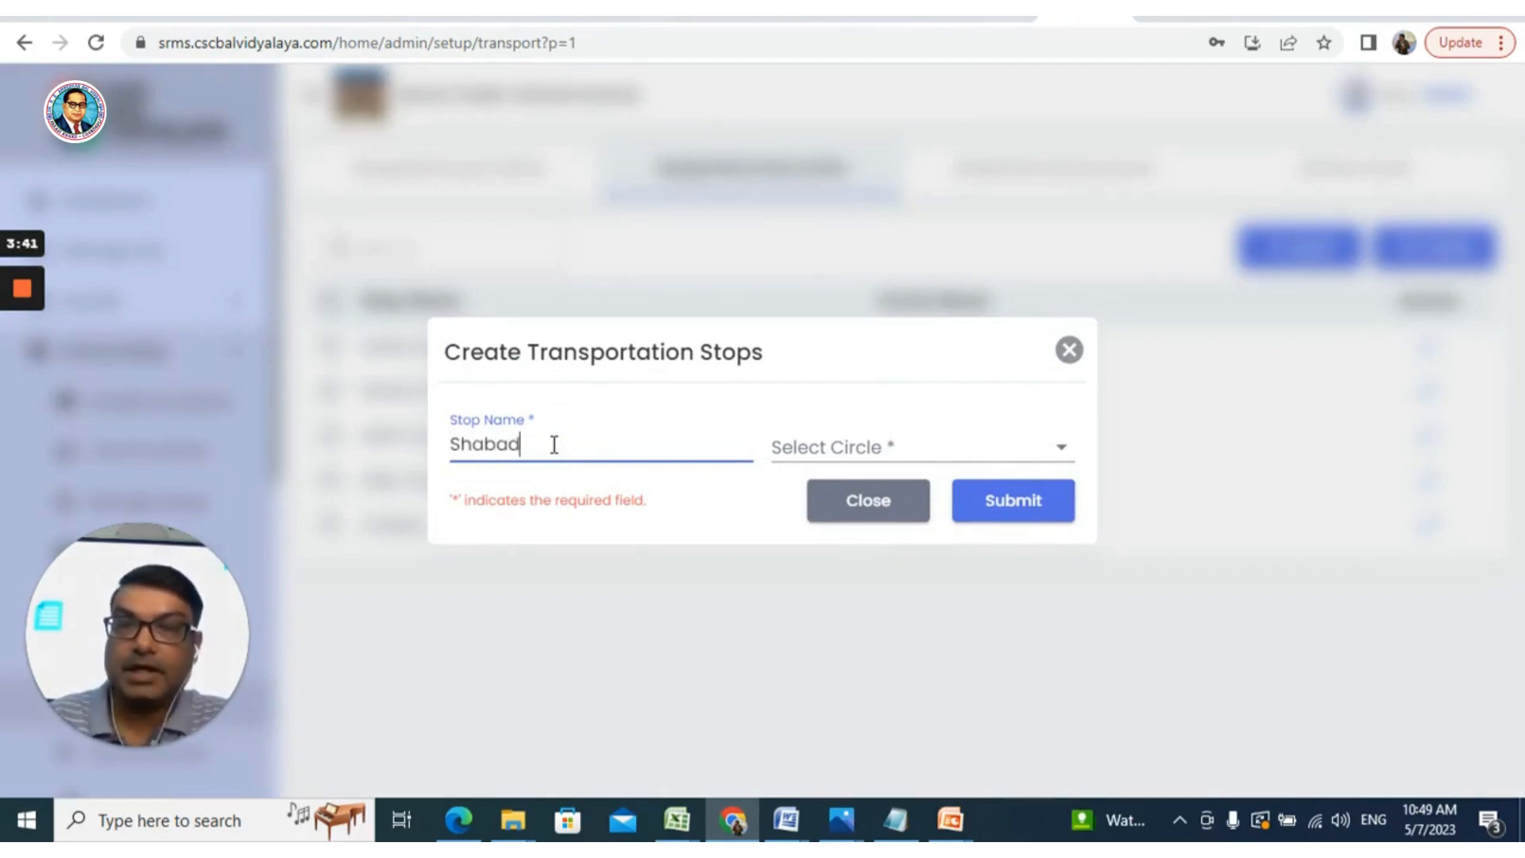
{"action": "key", "text": "BackSpace"}
{"action": "key", "text": "BackSpace"}
{"action": "key", "text": "BackSpace"}
{"action": "key", "text": "BackSpace"}
{"action": "key", "text": "BackSpace"}
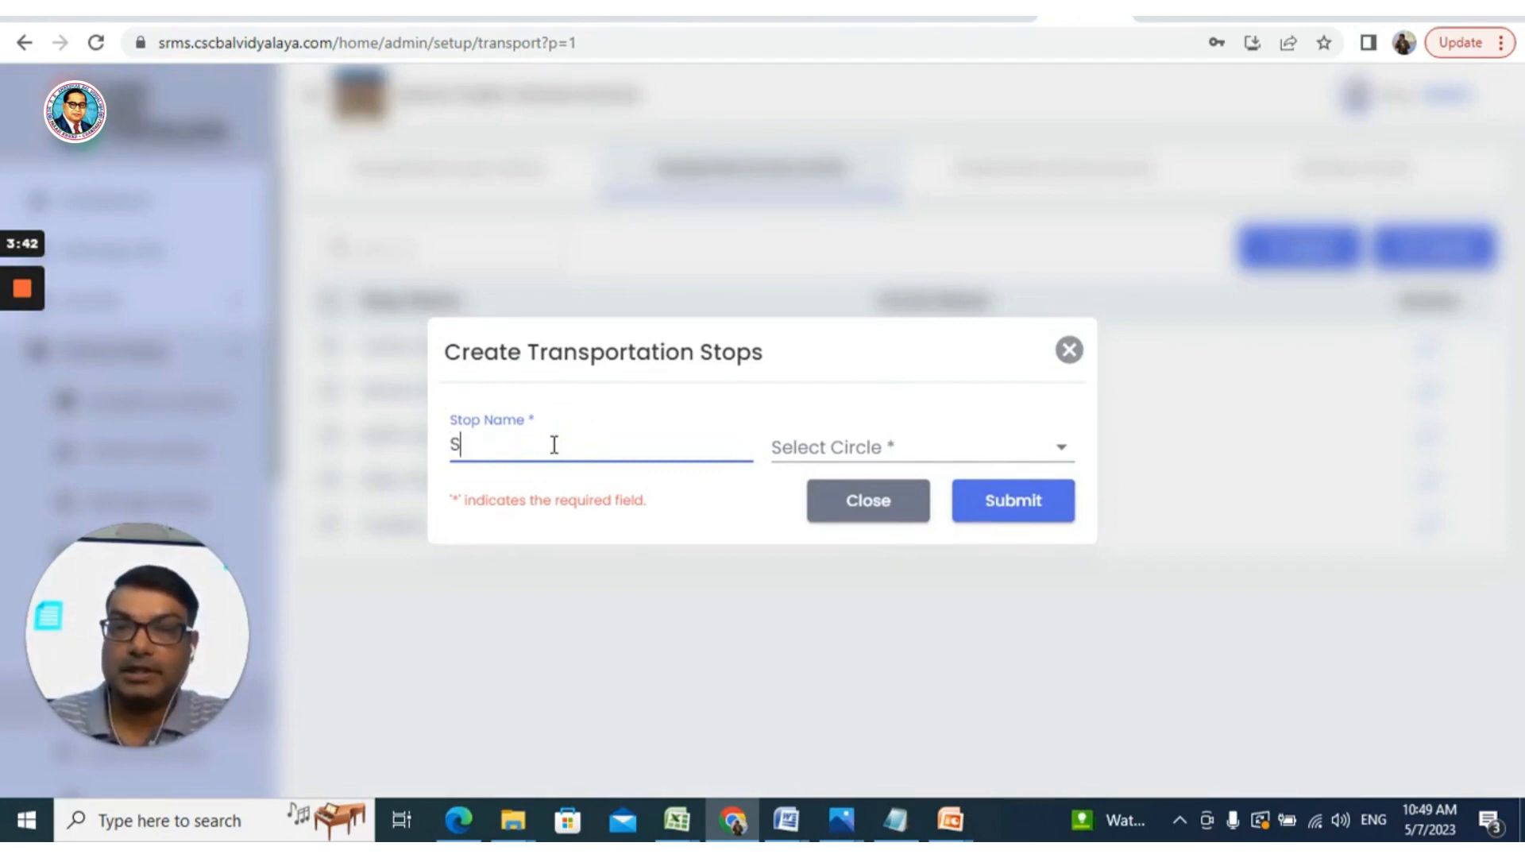
{"action": "type", "text": "habad"}
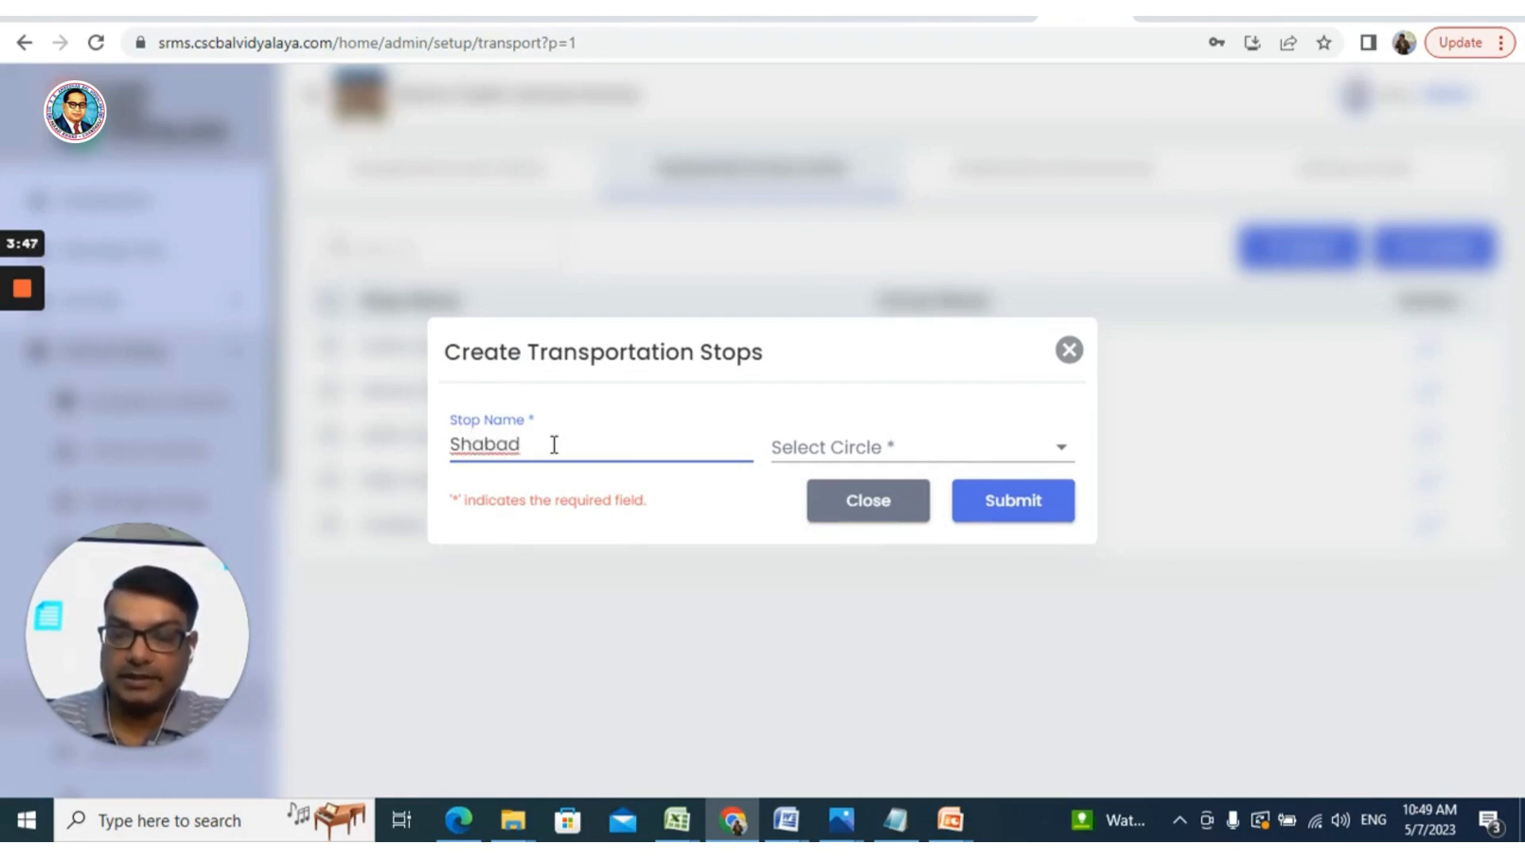
{"action": "type", "text": " Dairy"}
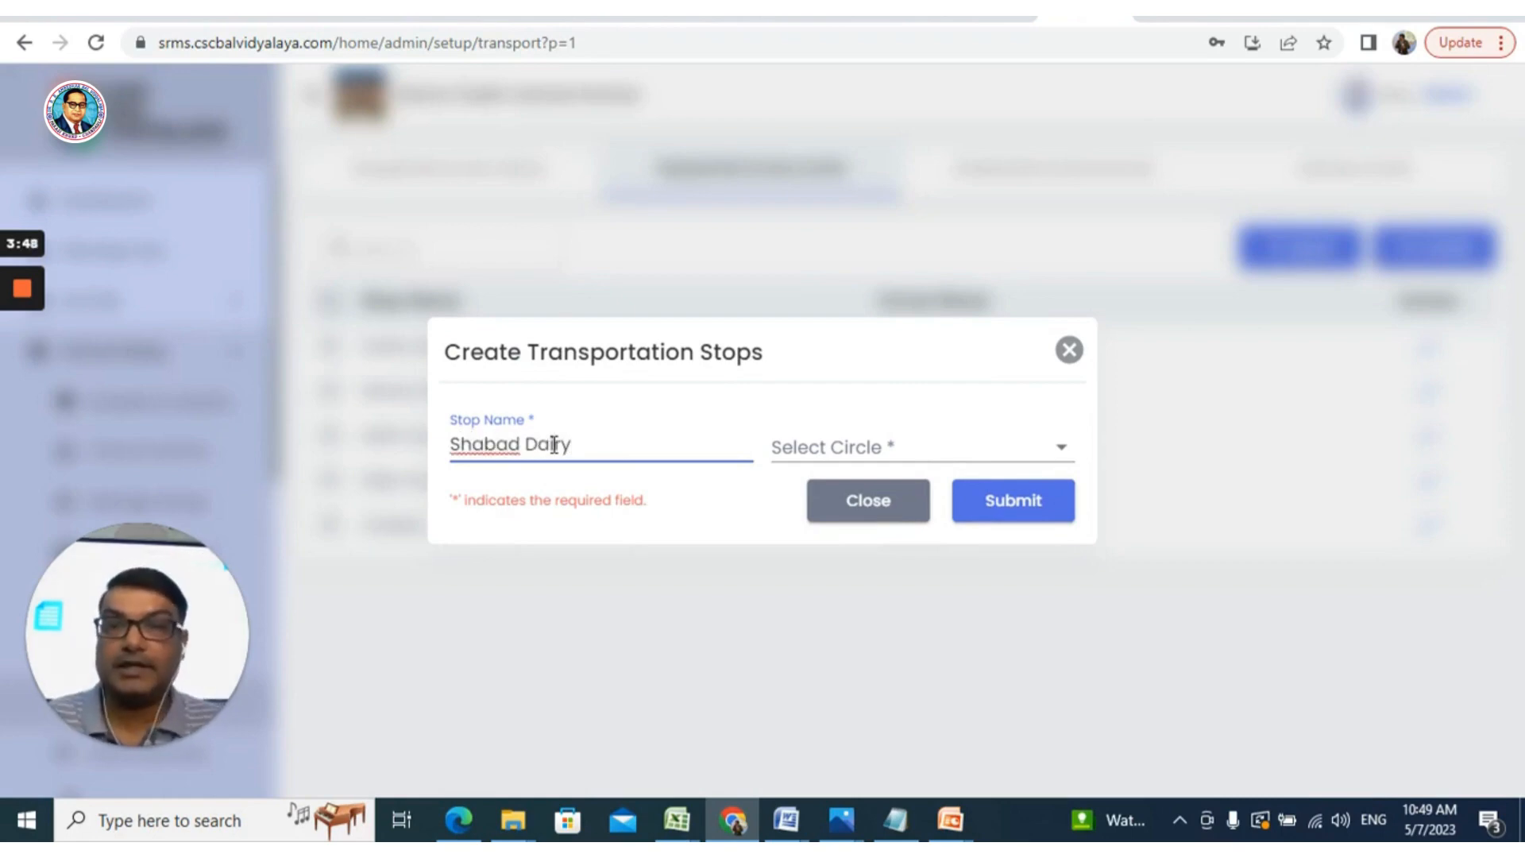
{"action": "right_click", "coordinate": [494, 442]}
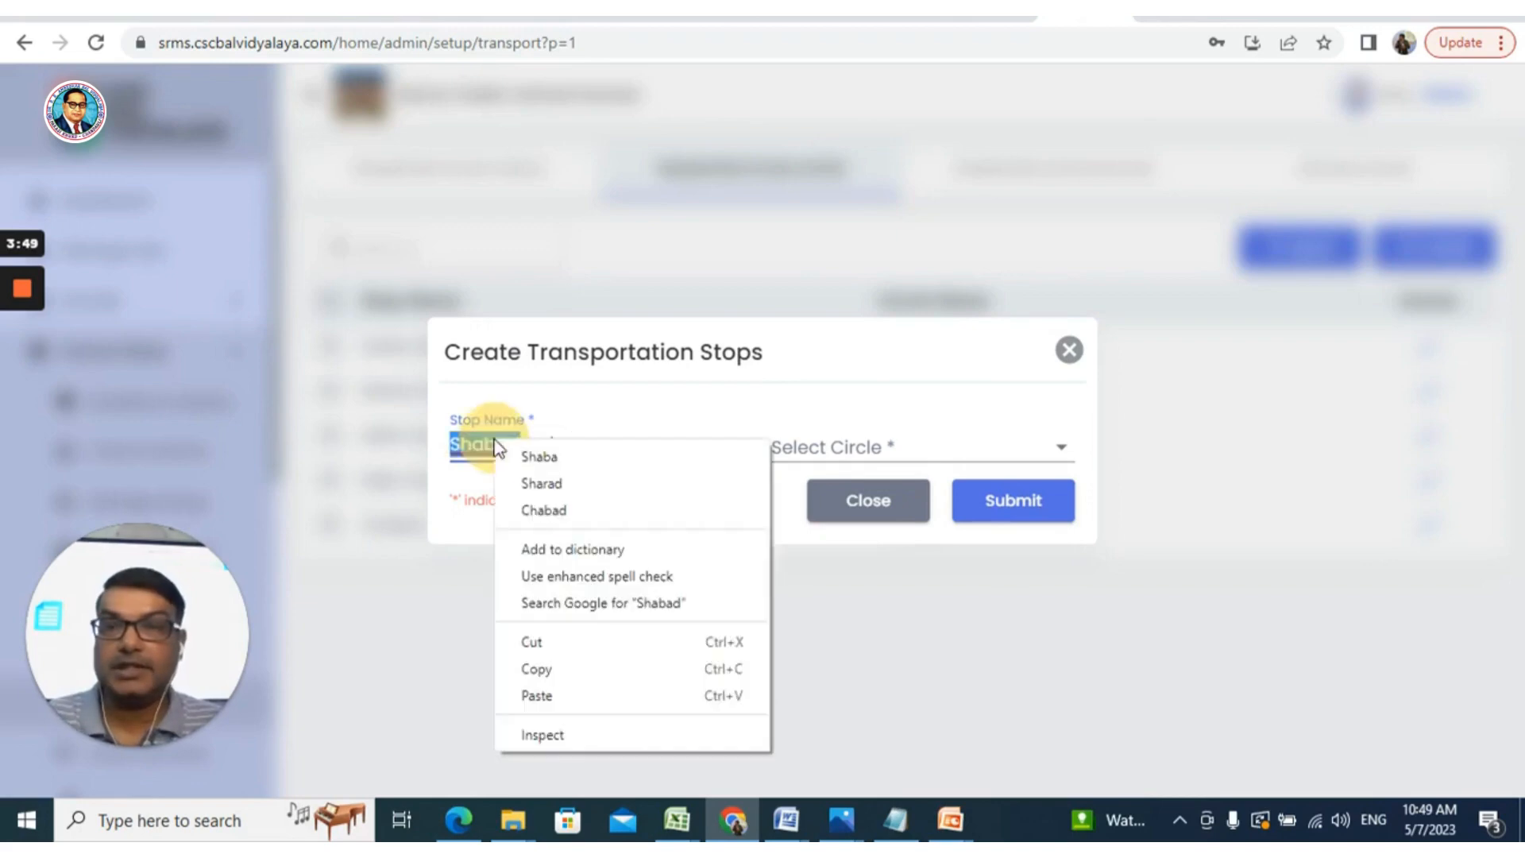
{"action": "left_click", "coordinate": [580, 549]}
{"action": "left_click", "coordinate": [865, 450]}
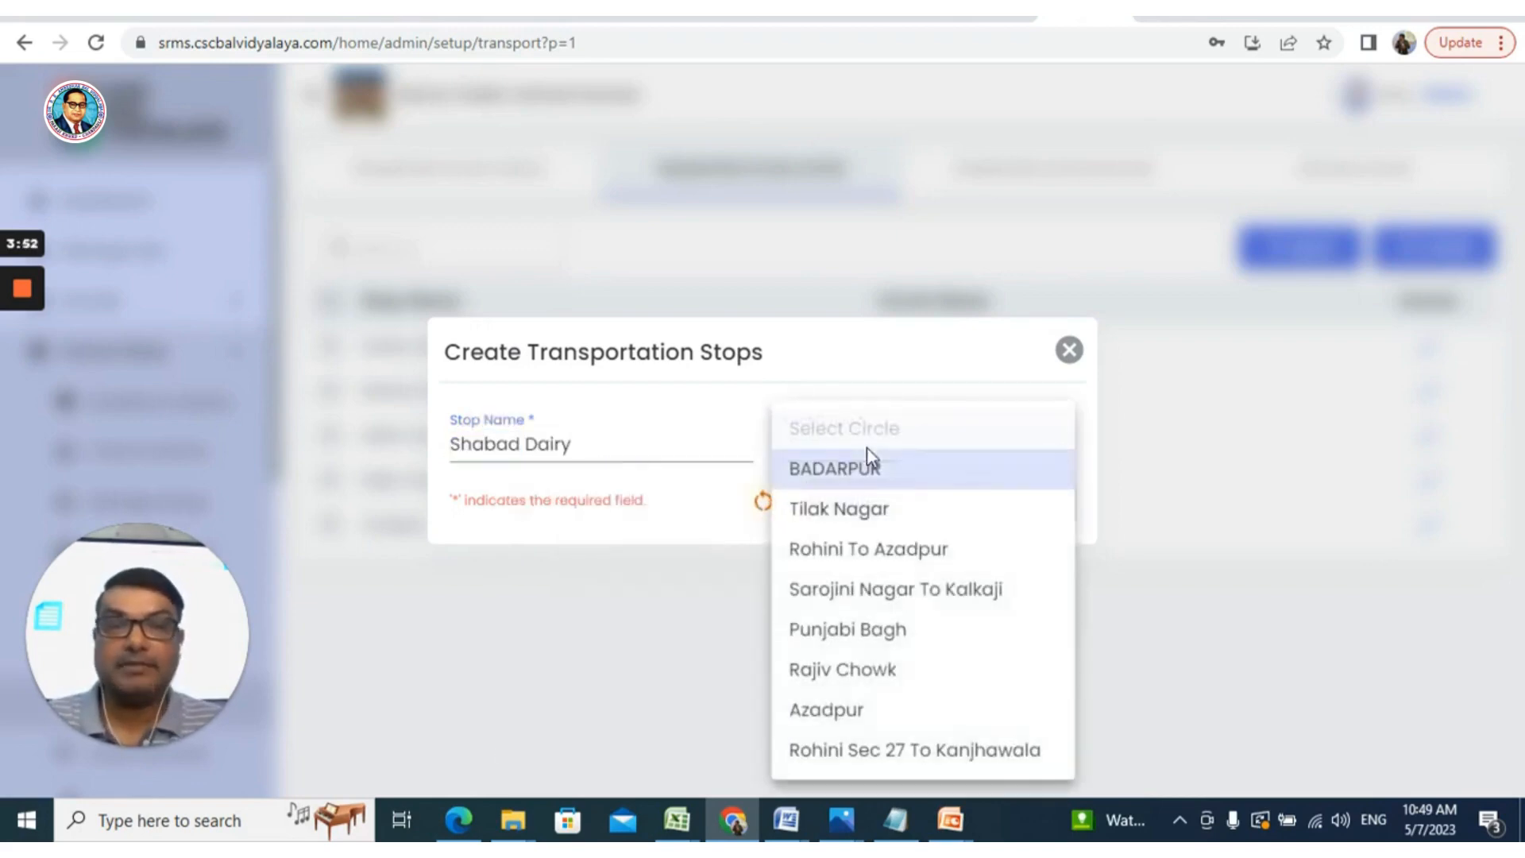
{"action": "left_click", "coordinate": [888, 761]}
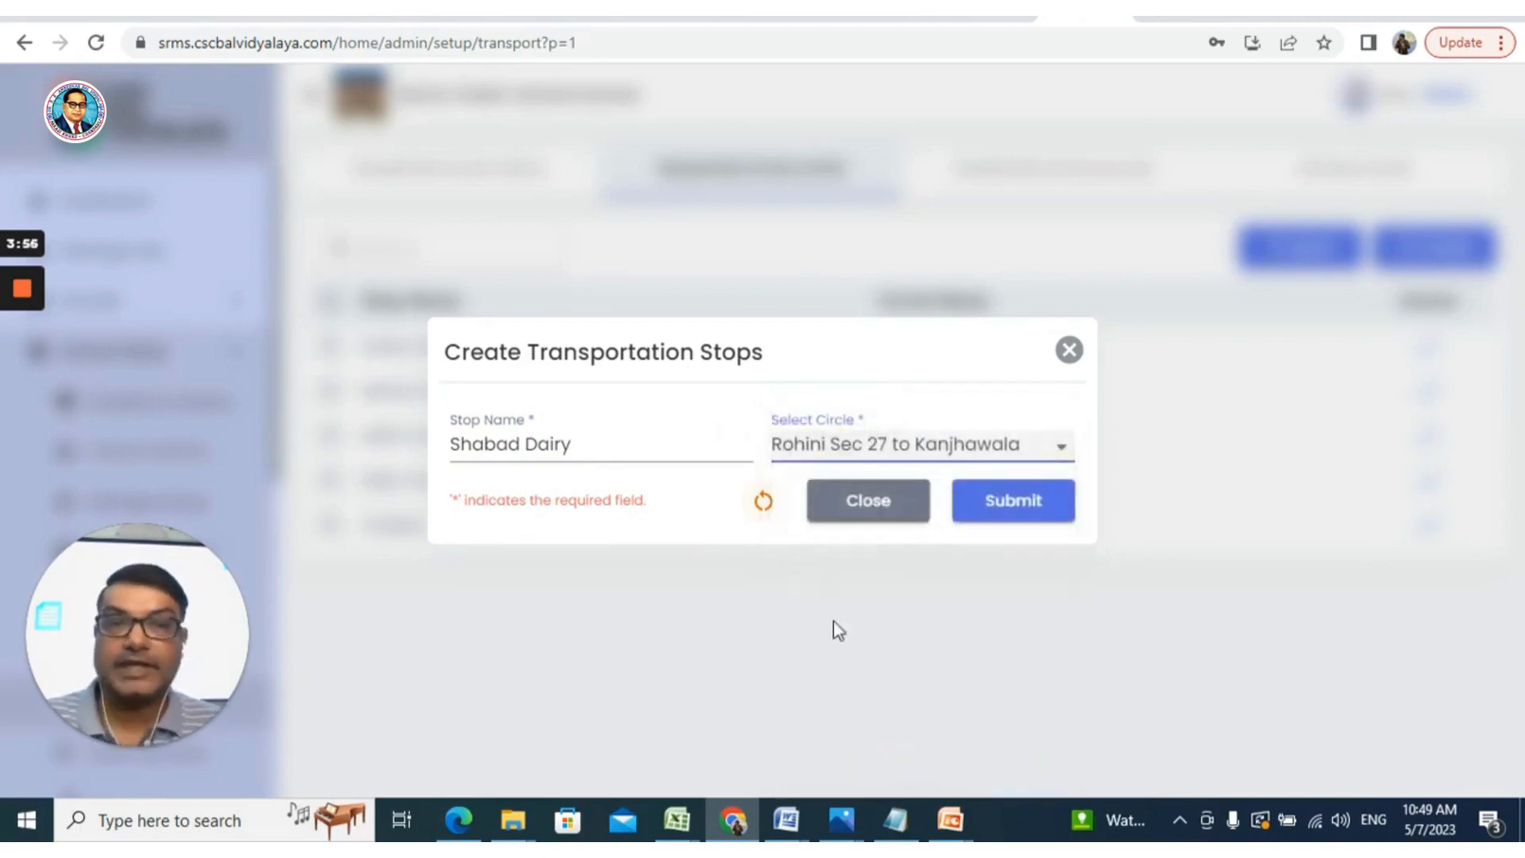
{"action": "left_click", "coordinate": [1036, 504]}
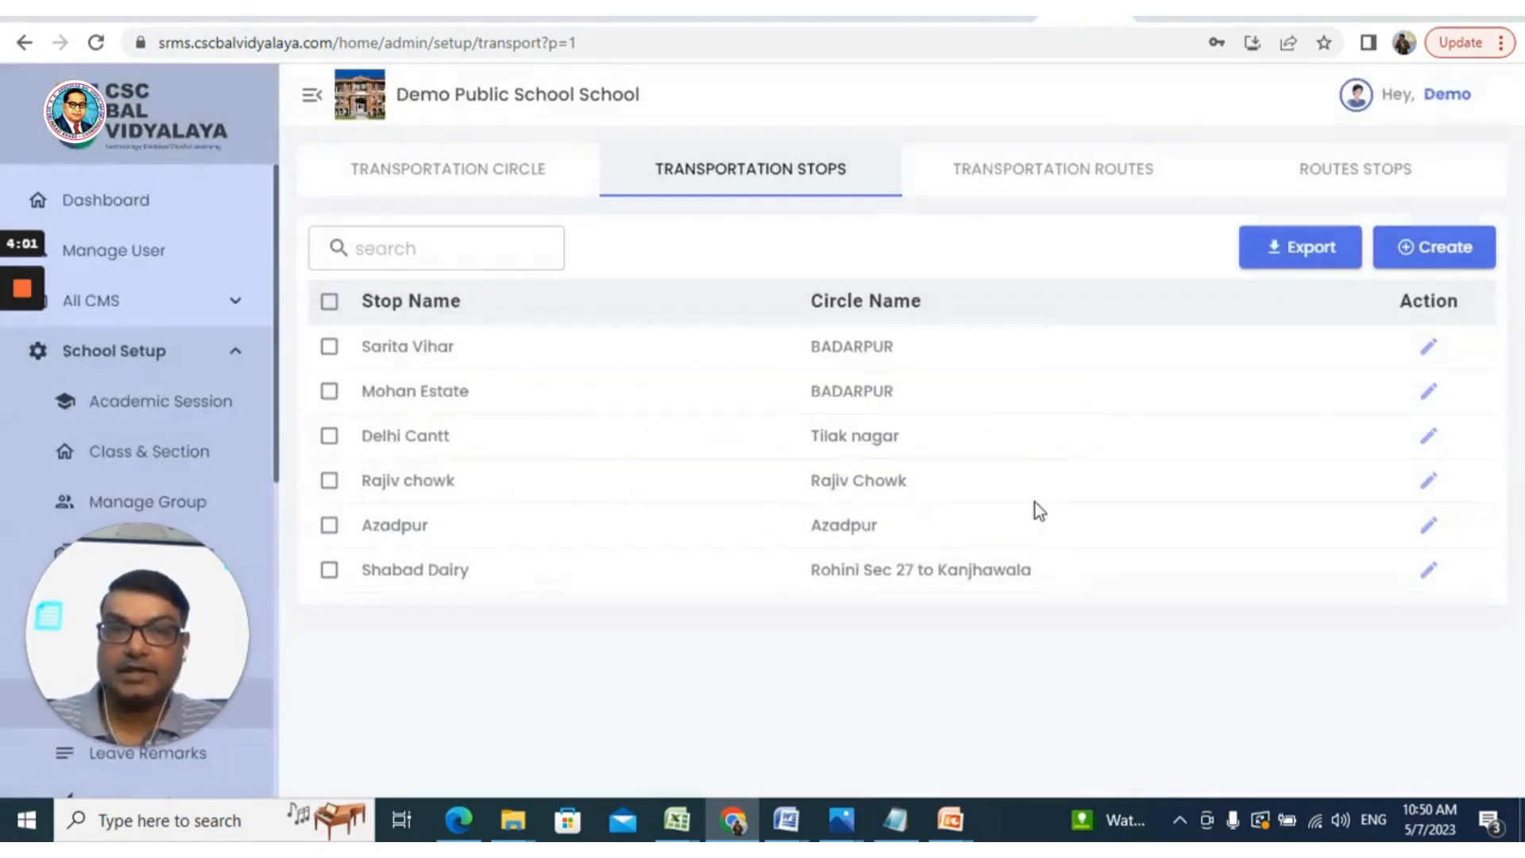
Create stop 'Rohini Sec 17' assigned to the Rohini Sec 27 to Kanjhawala circle
{"action": "left_click", "coordinate": [1434, 250]}
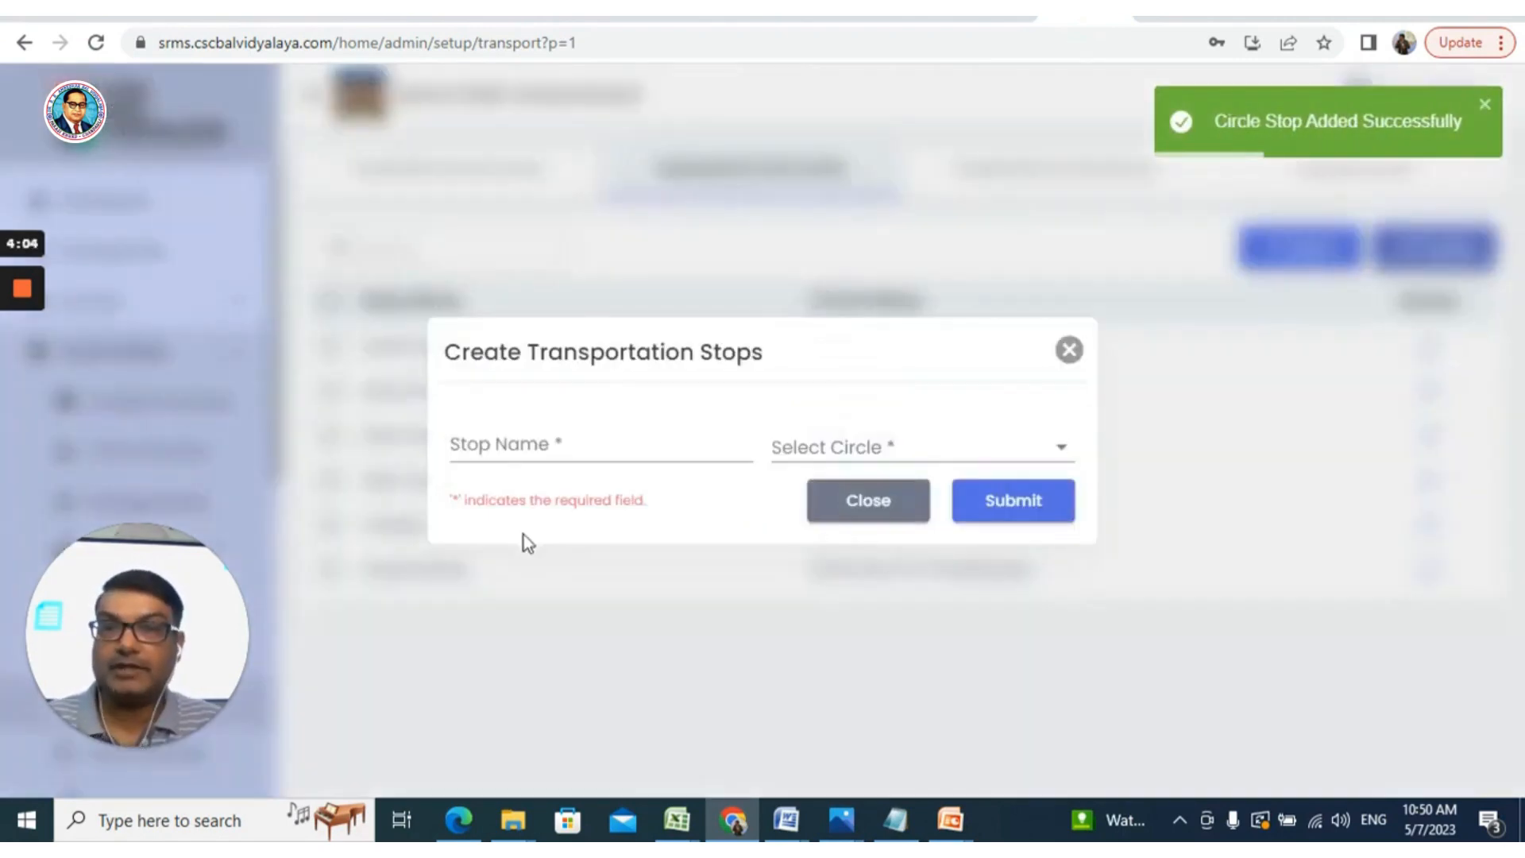
{"action": "left_click", "coordinate": [514, 443]}
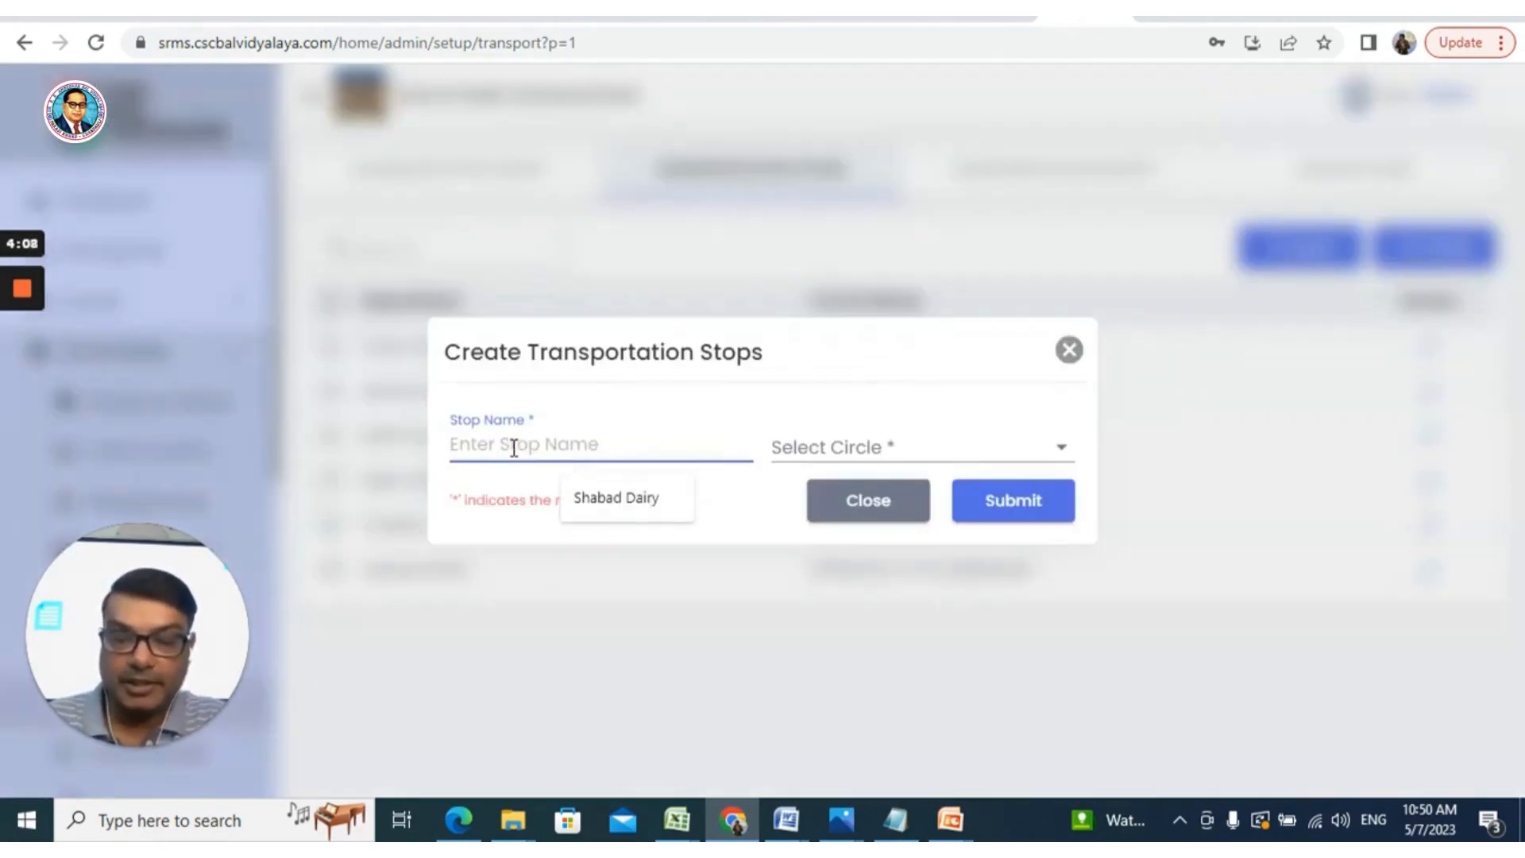
{"action": "type", "text": "Karnal"}
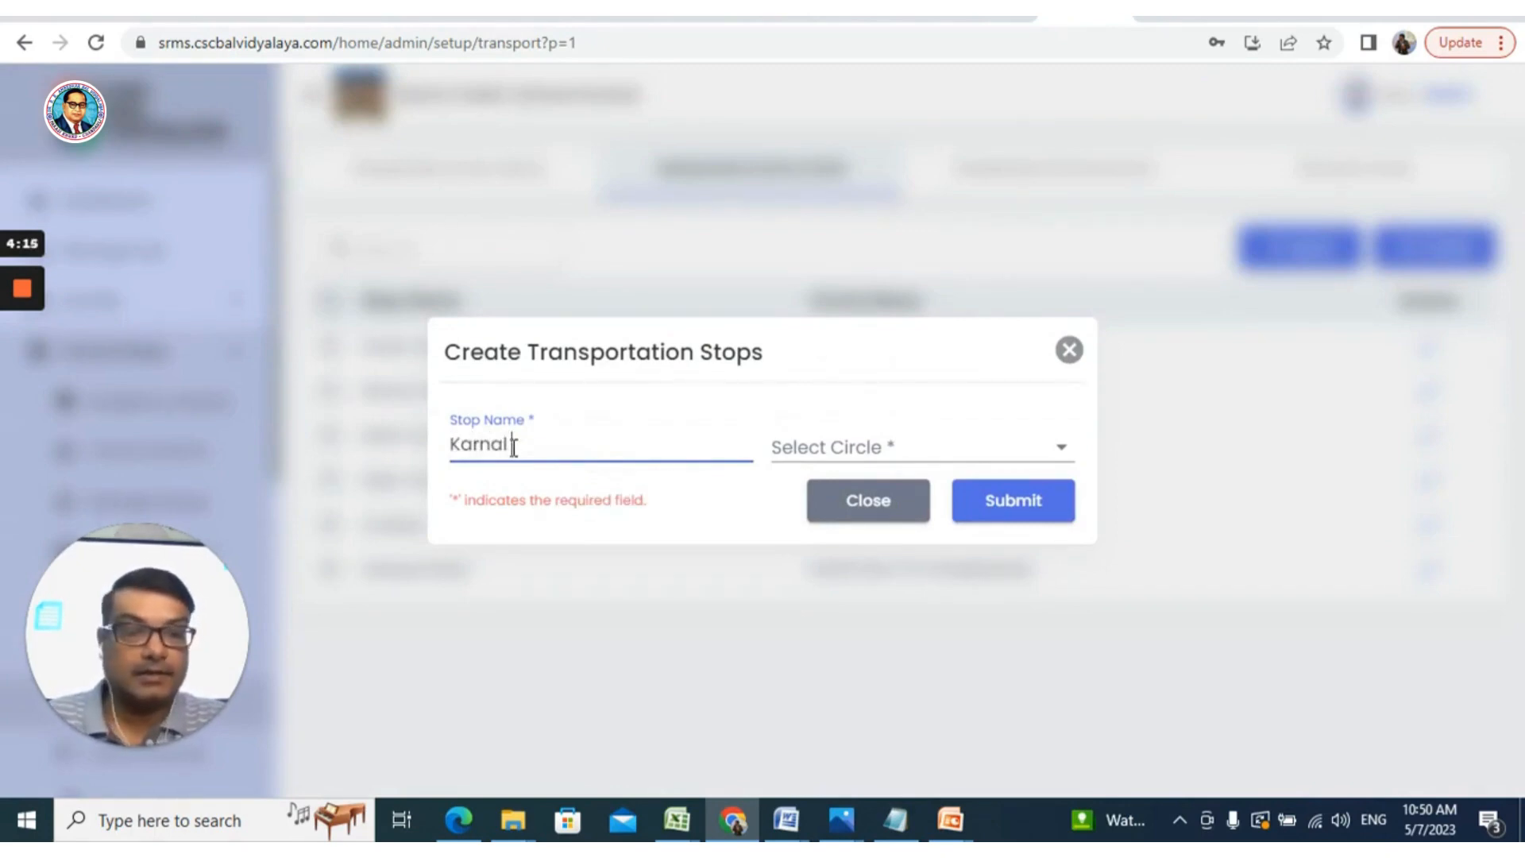
{"action": "key", "text": "BackSpace"}
{"action": "key", "text": "BackSpace"}
{"action": "key", "text": "BackSpace"}
{"action": "key", "text": "BackSpace"}
{"action": "key", "text": "BackSpace"}
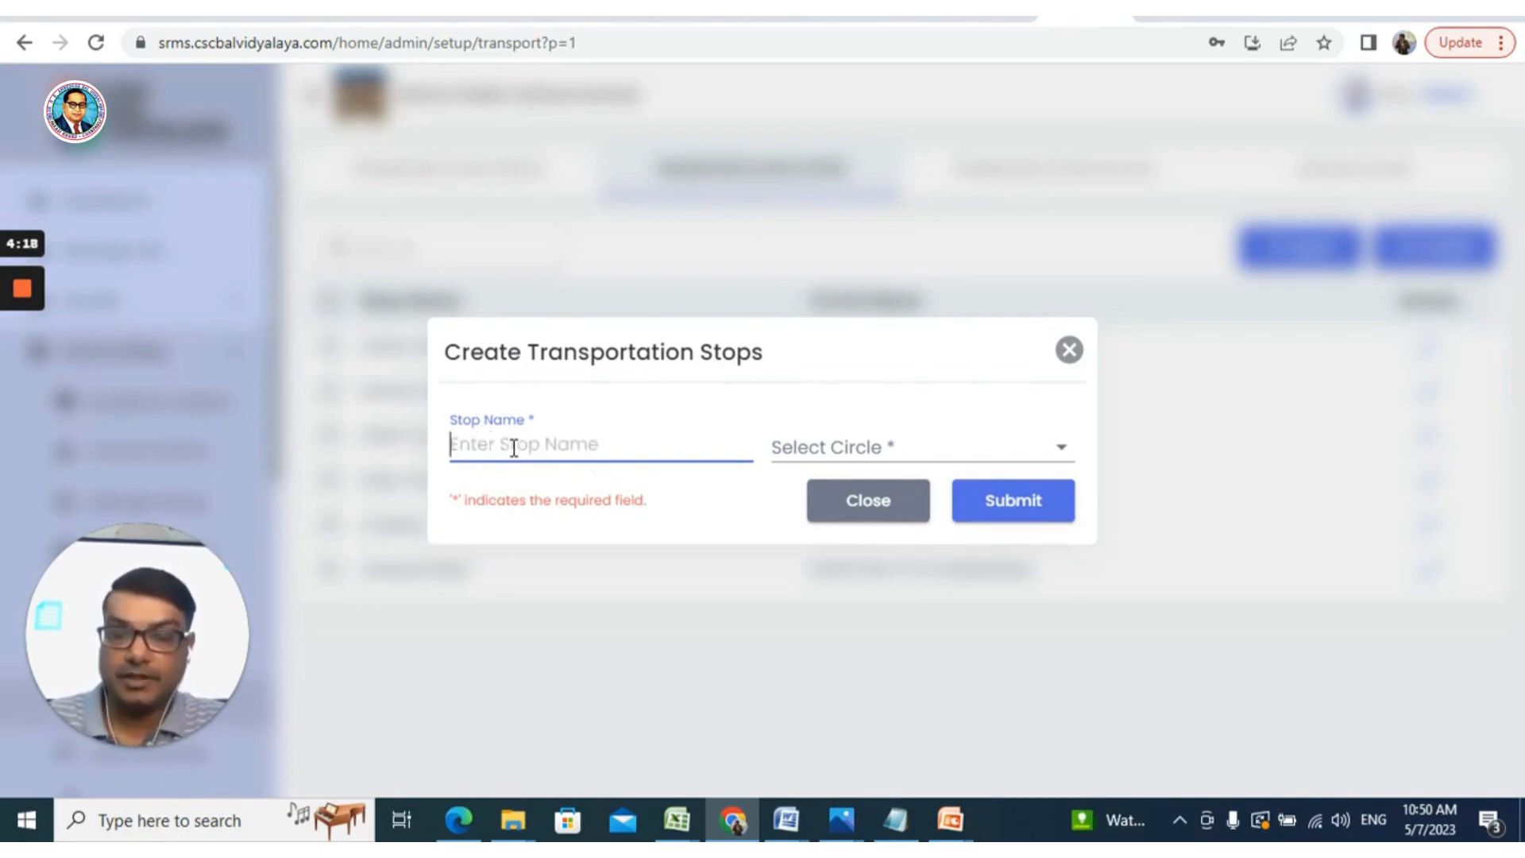
{"action": "type", "text": "Rohini"}
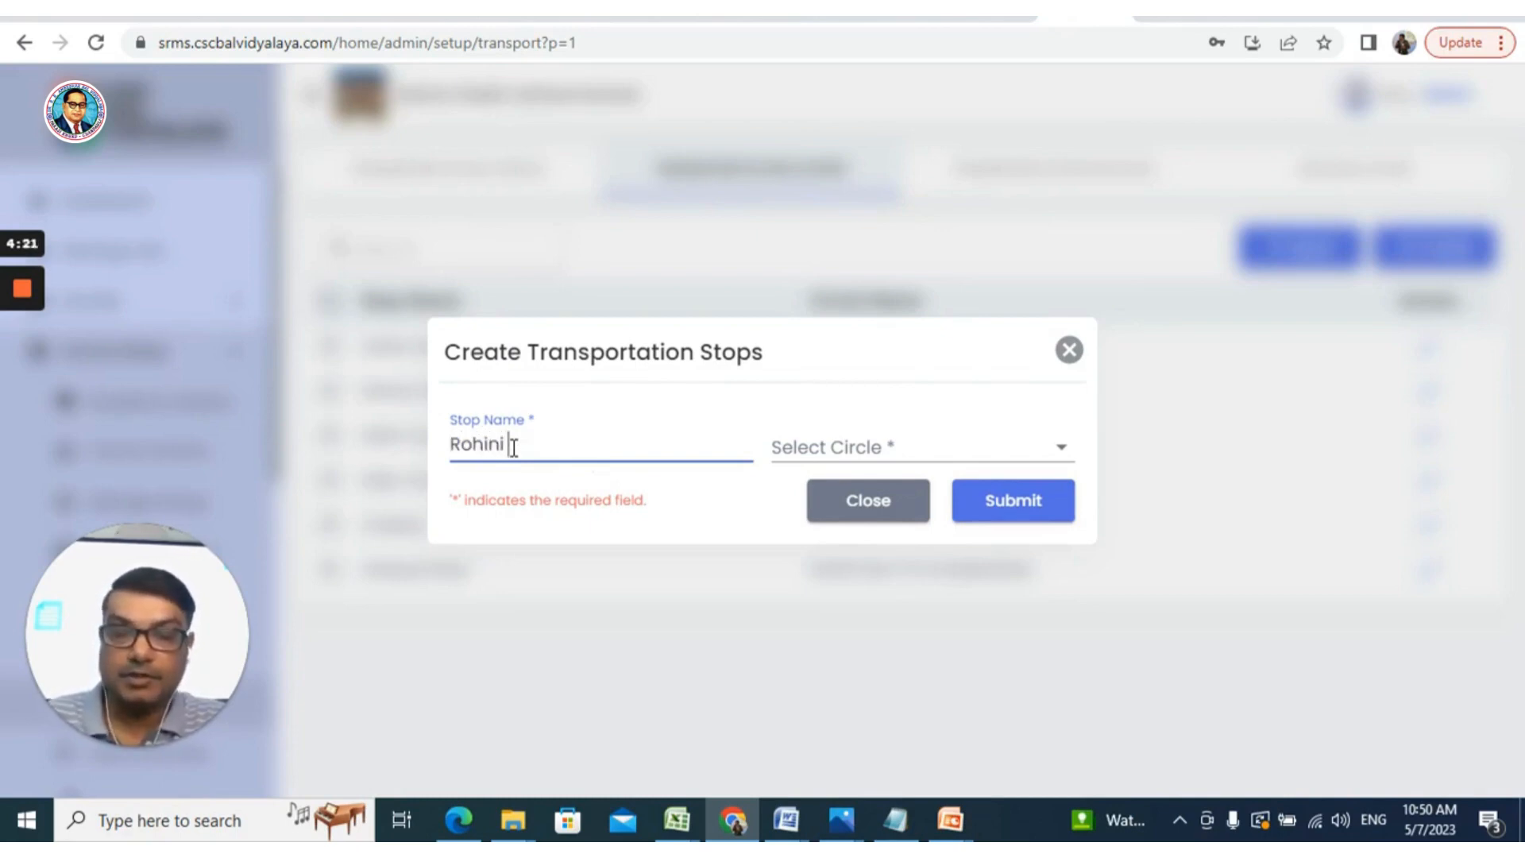
{"action": "type", "text": " Sec 1"}
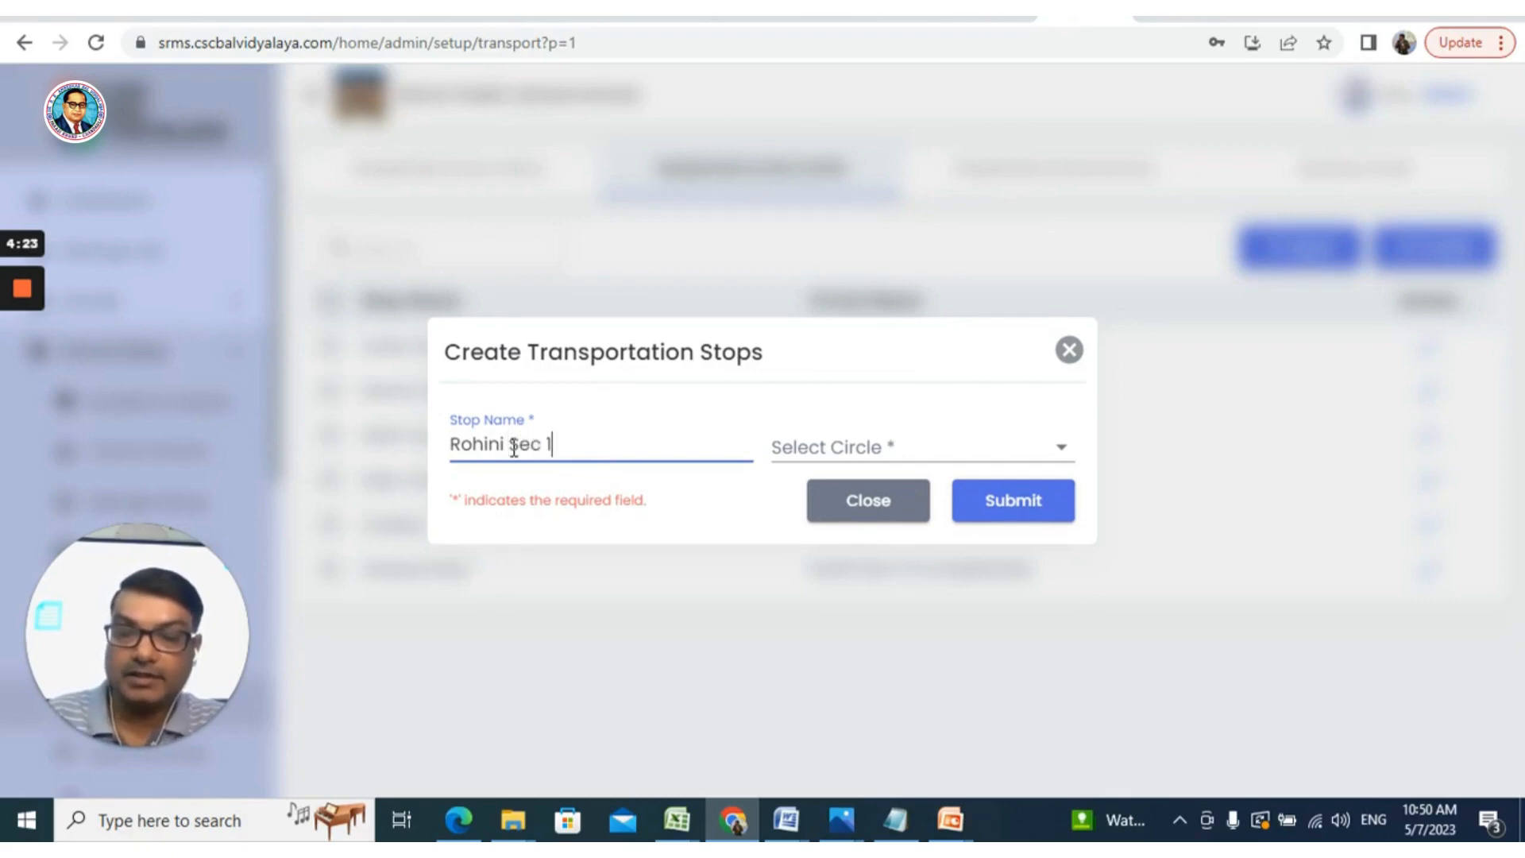
{"action": "type", "text": "7"}
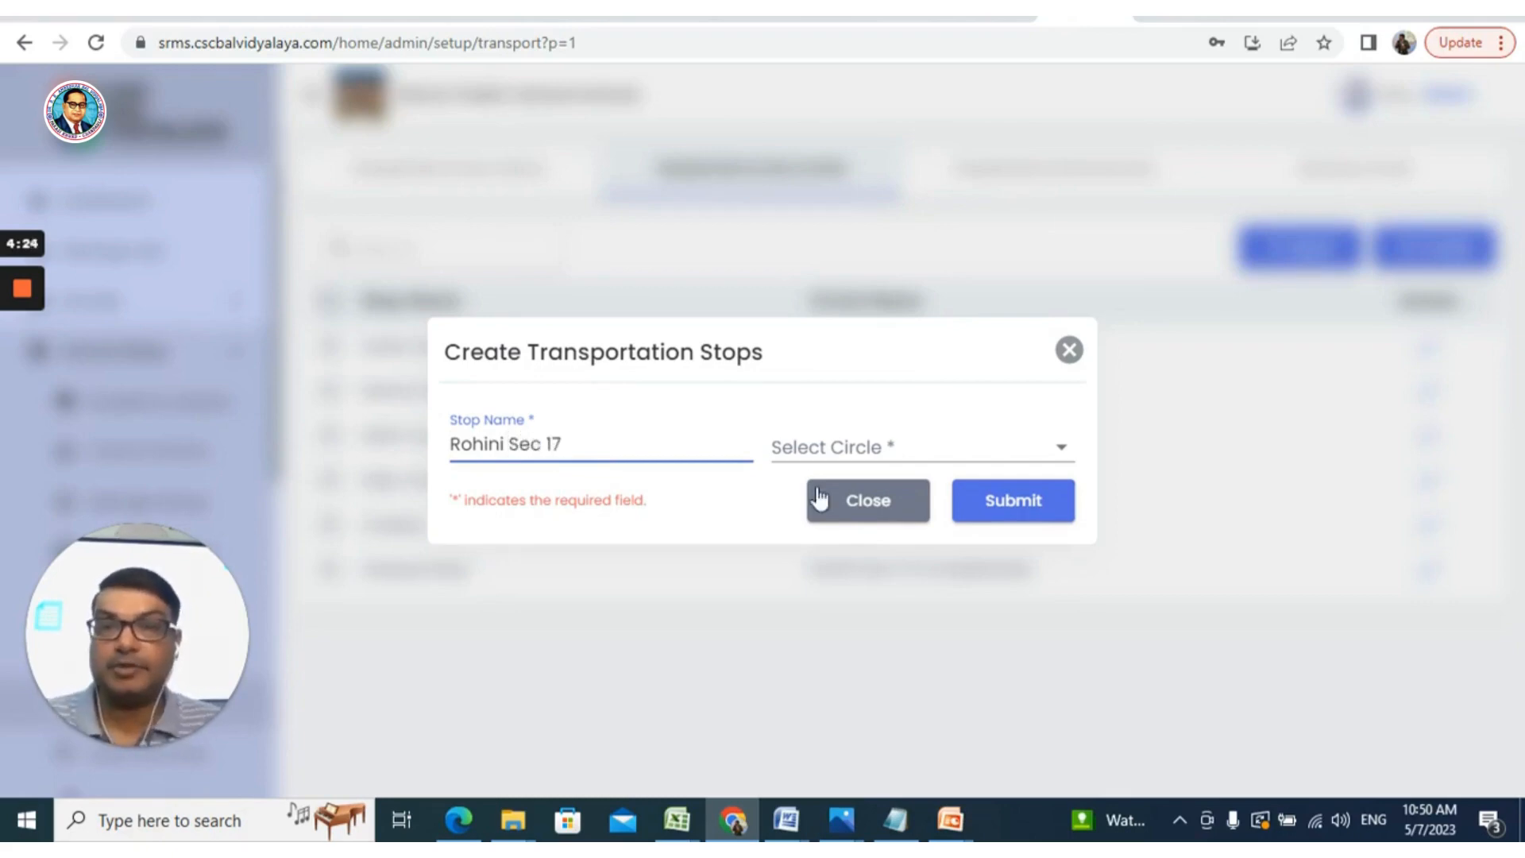
{"action": "left_click", "coordinate": [905, 448]}
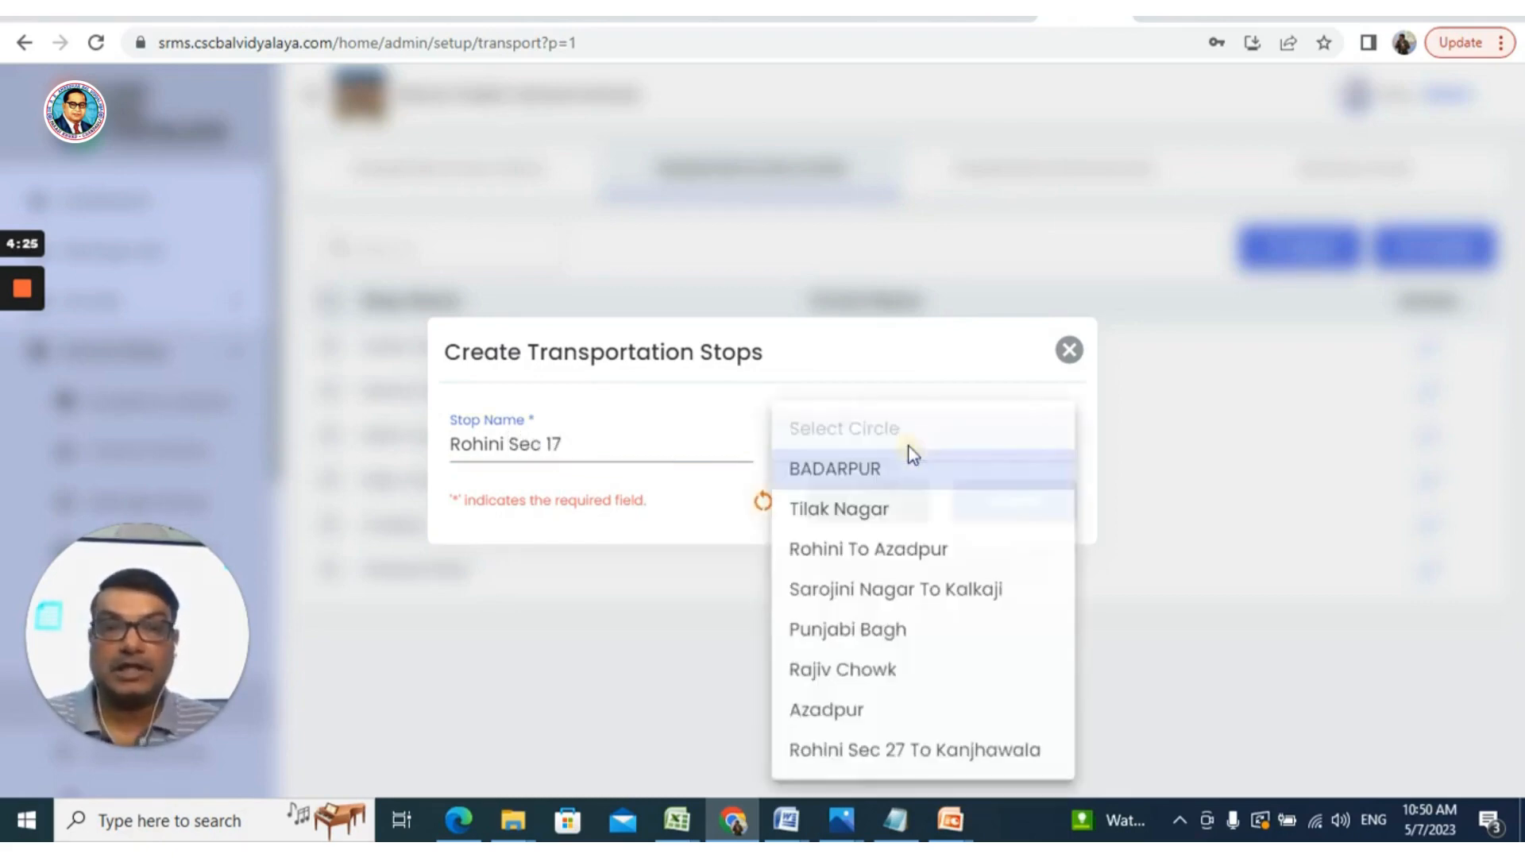
{"action": "left_click", "coordinate": [888, 750]}
{"action": "left_click", "coordinate": [996, 505]}
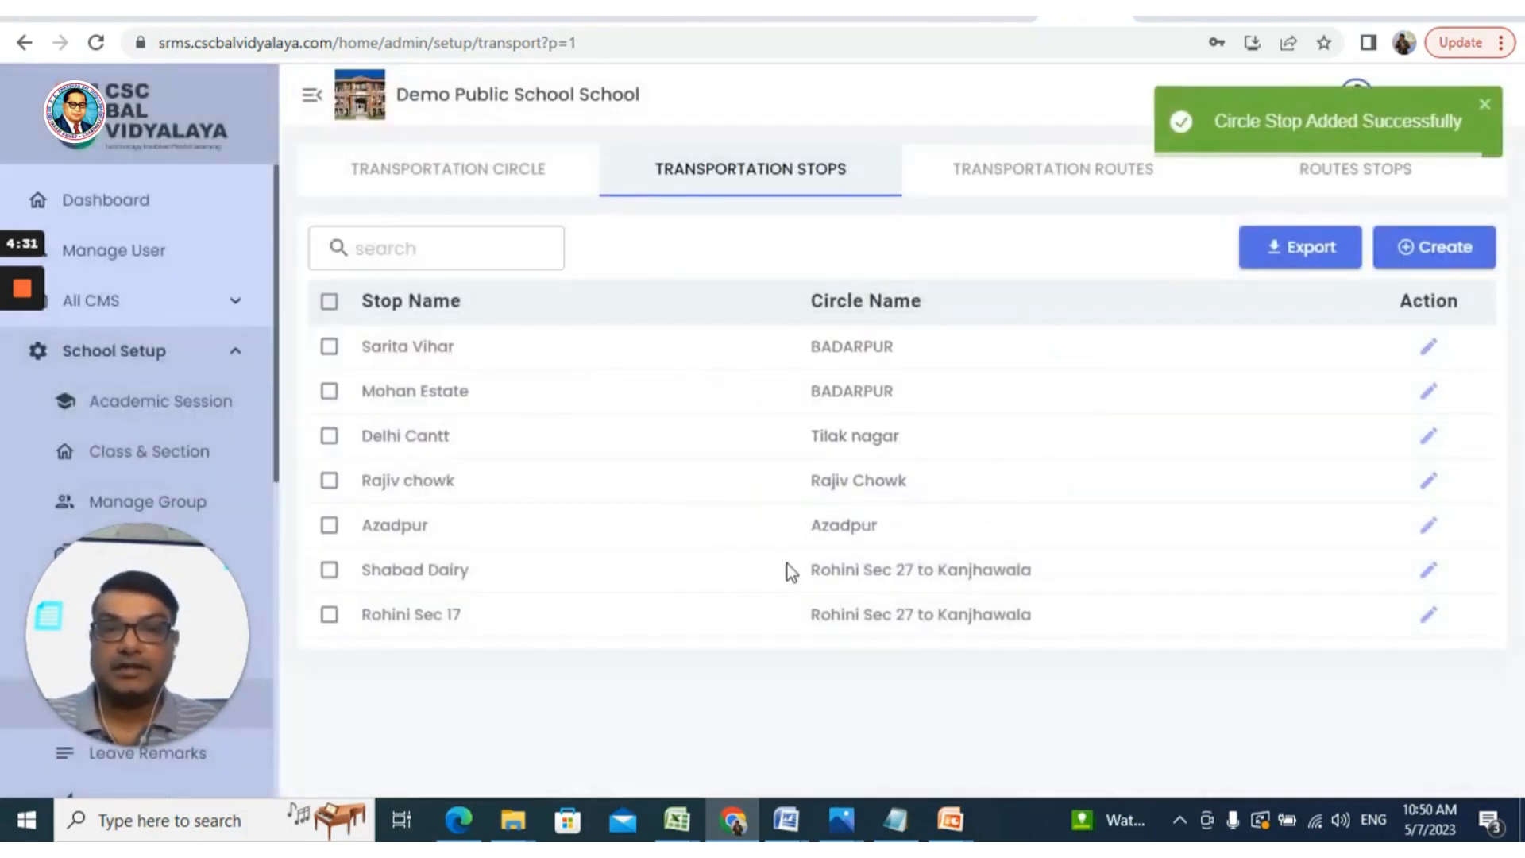
Create stop 'St. Xavier School' assigned to the Rohini Sec 27 to Kanjhawala circle
{"action": "left_click", "coordinate": [1448, 261]}
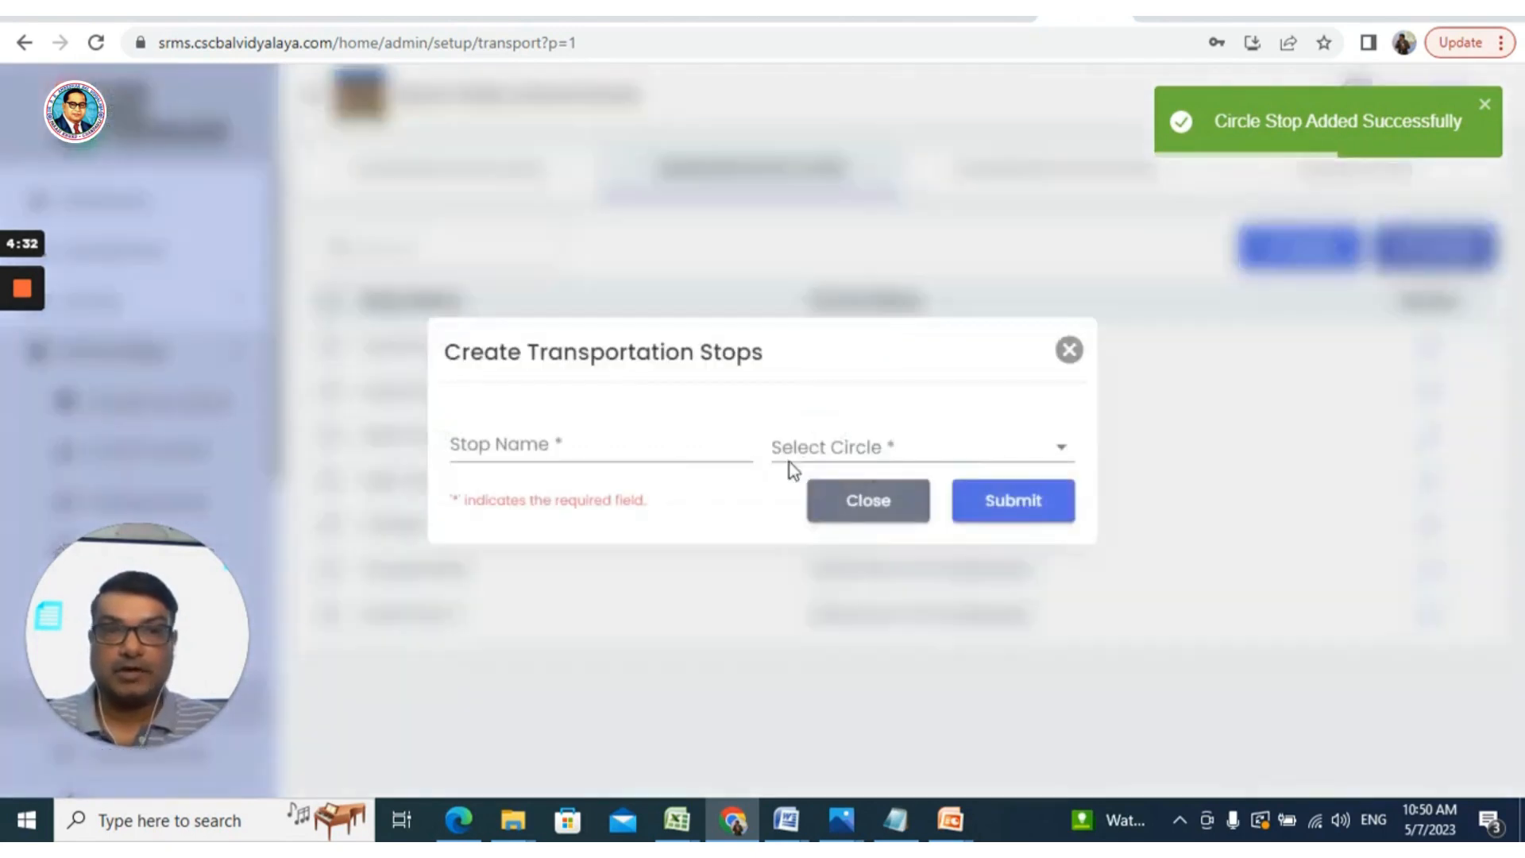
{"action": "left_click", "coordinate": [641, 443]}
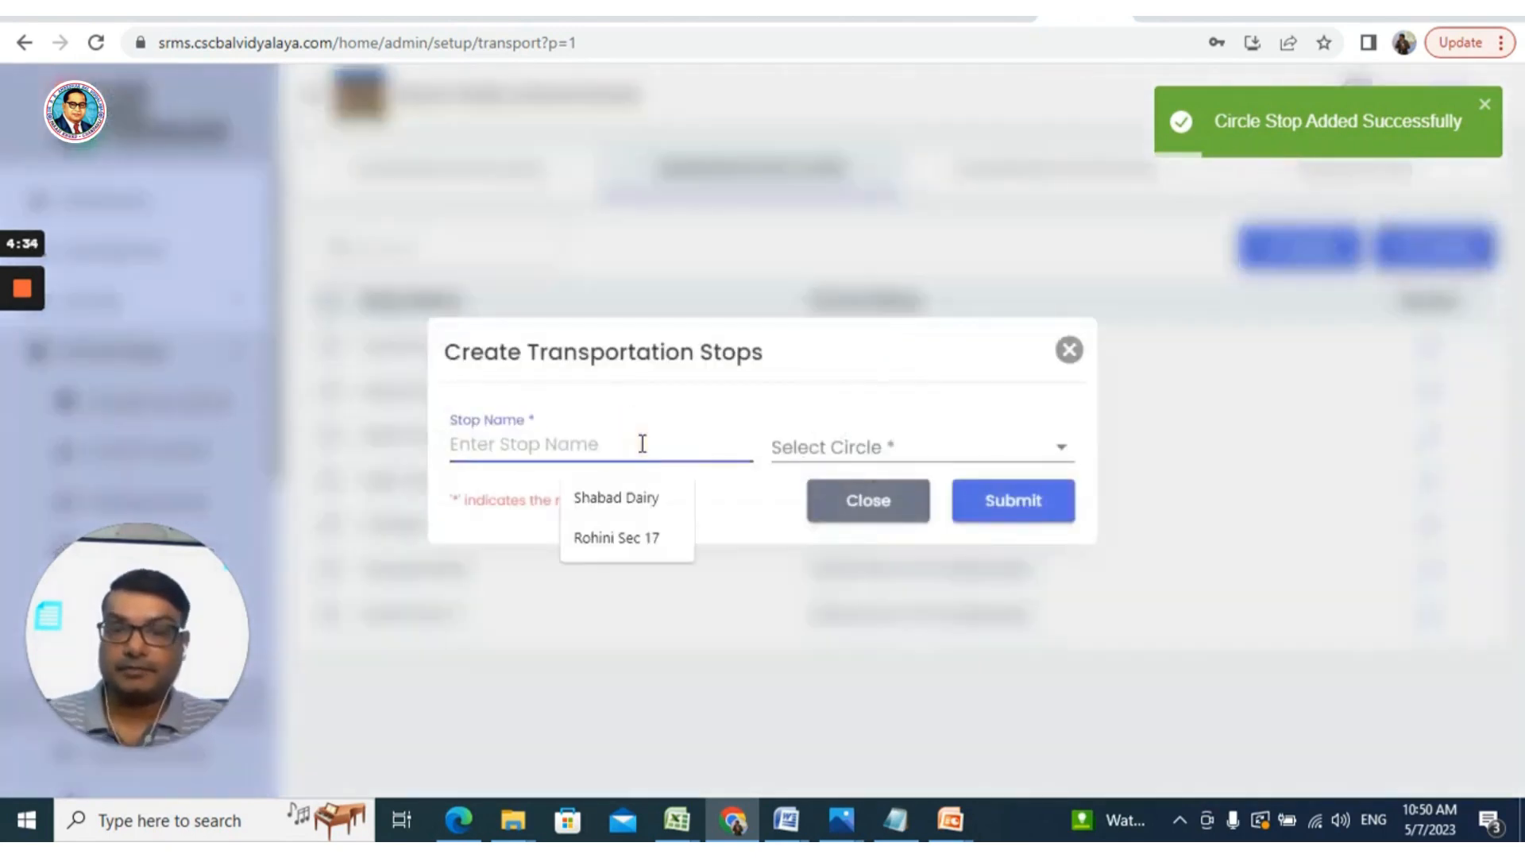
{"action": "type", "text": "St. "}
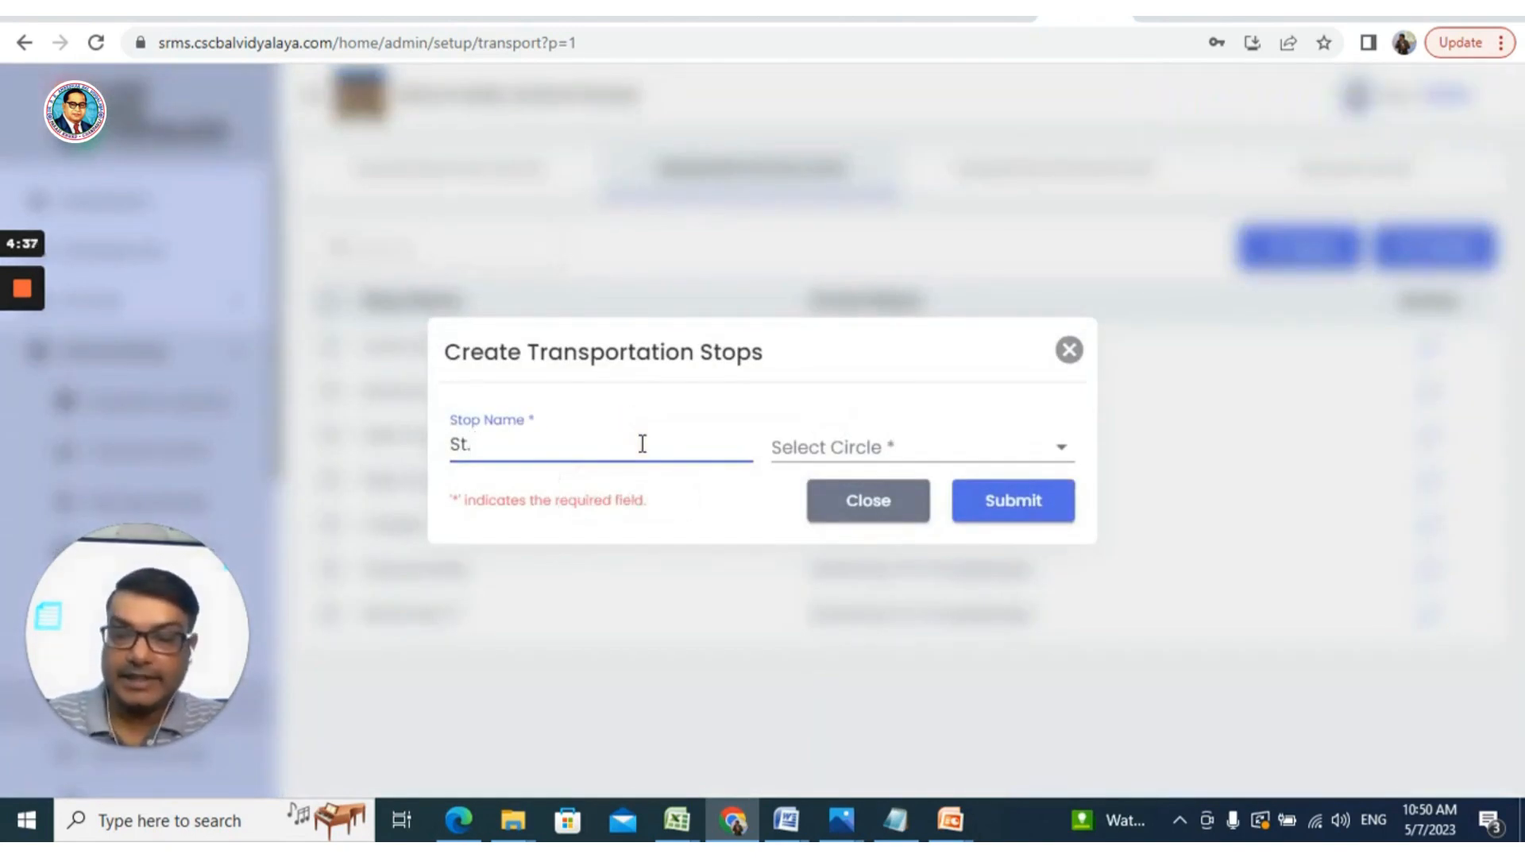
{"action": "type", "text": "Xavier"}
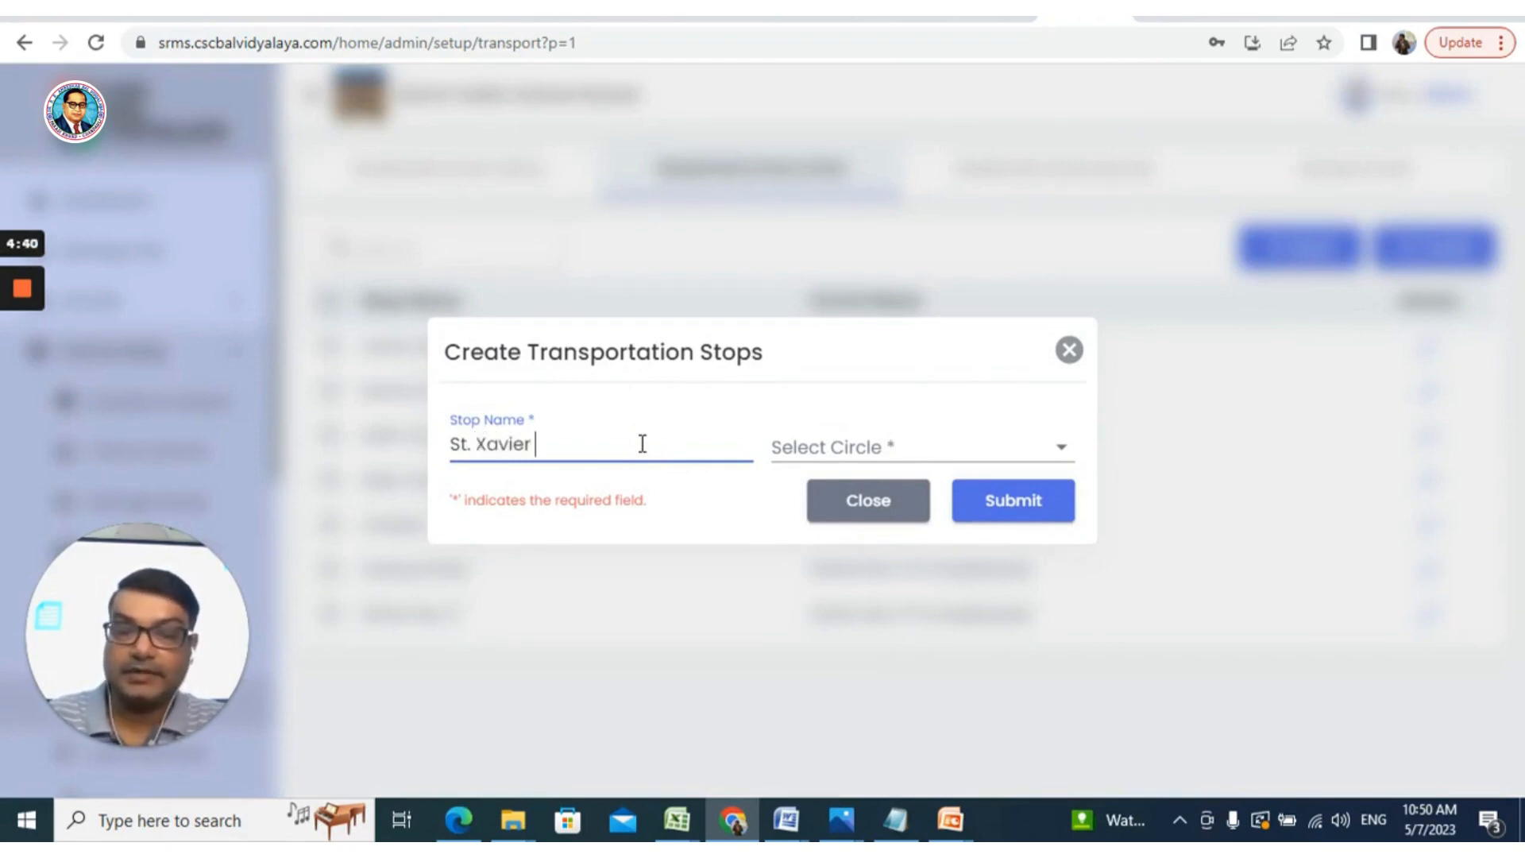
{"action": "type", "text": " School"}
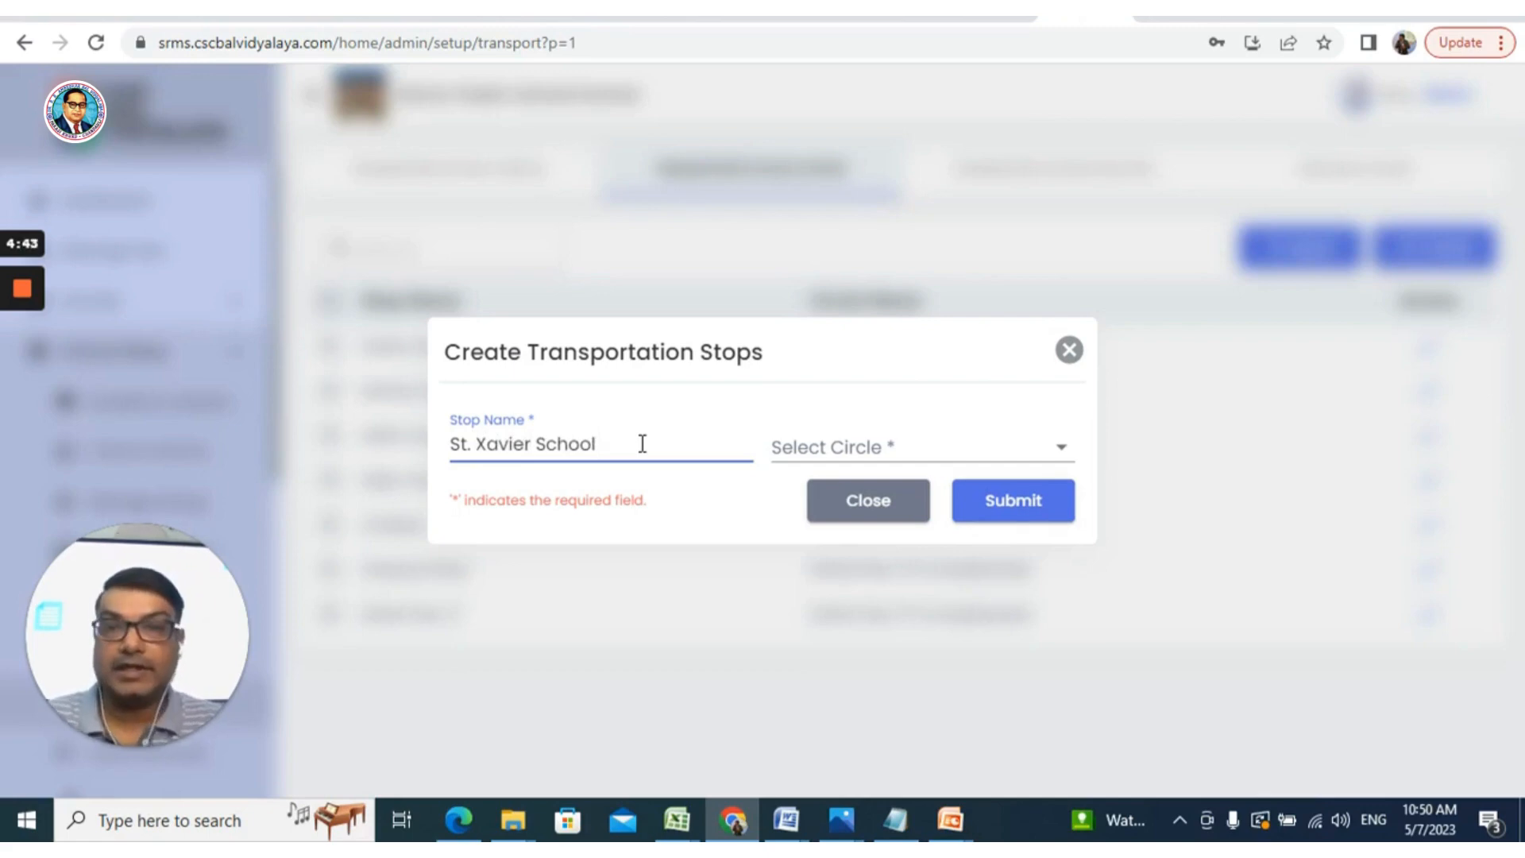
{"action": "left_click", "coordinate": [833, 443]}
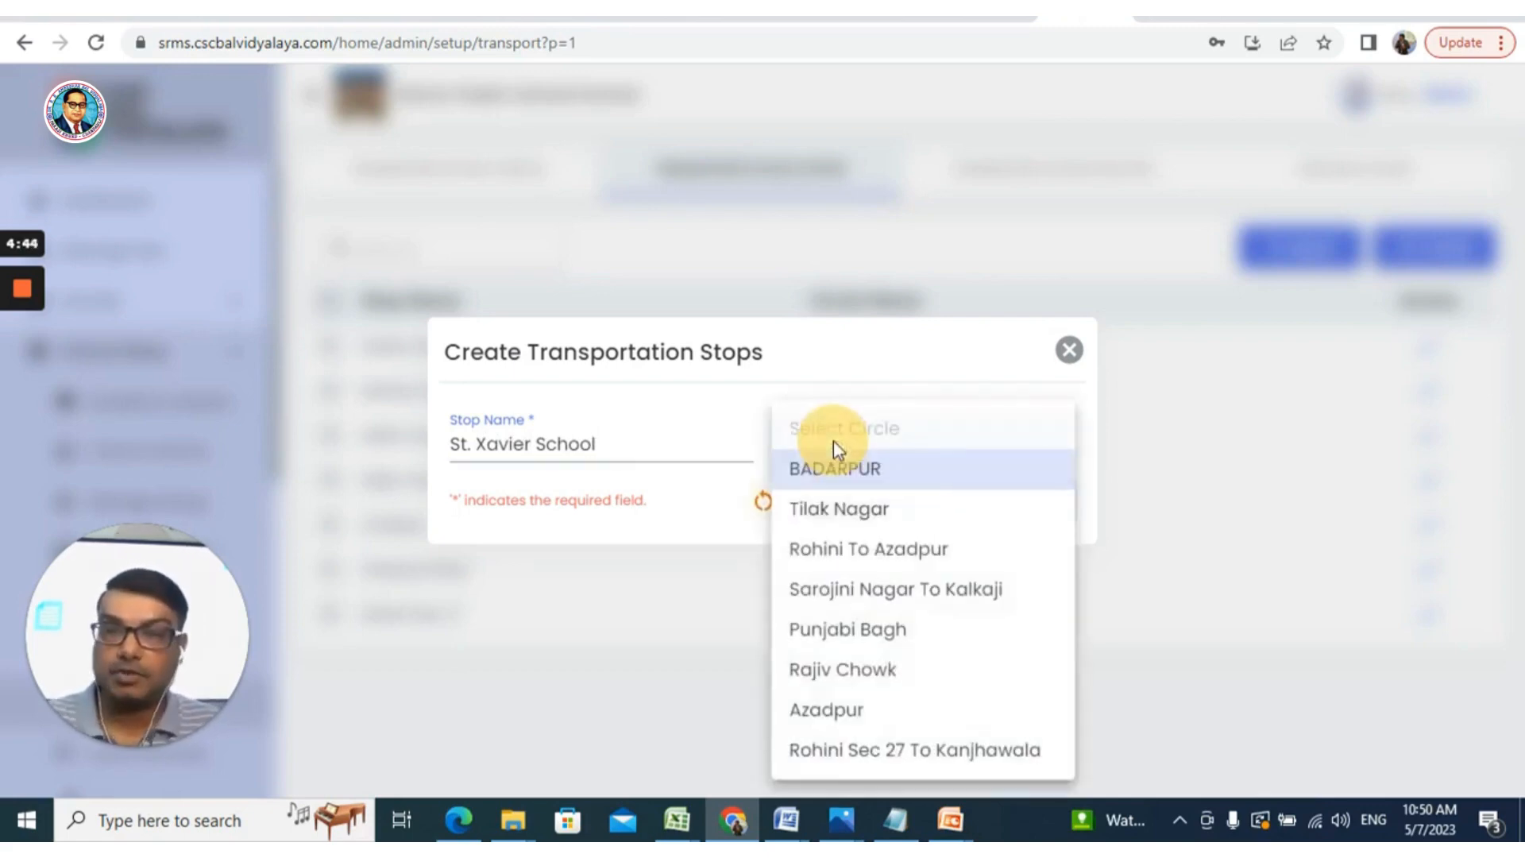
{"action": "left_click", "coordinate": [884, 771]}
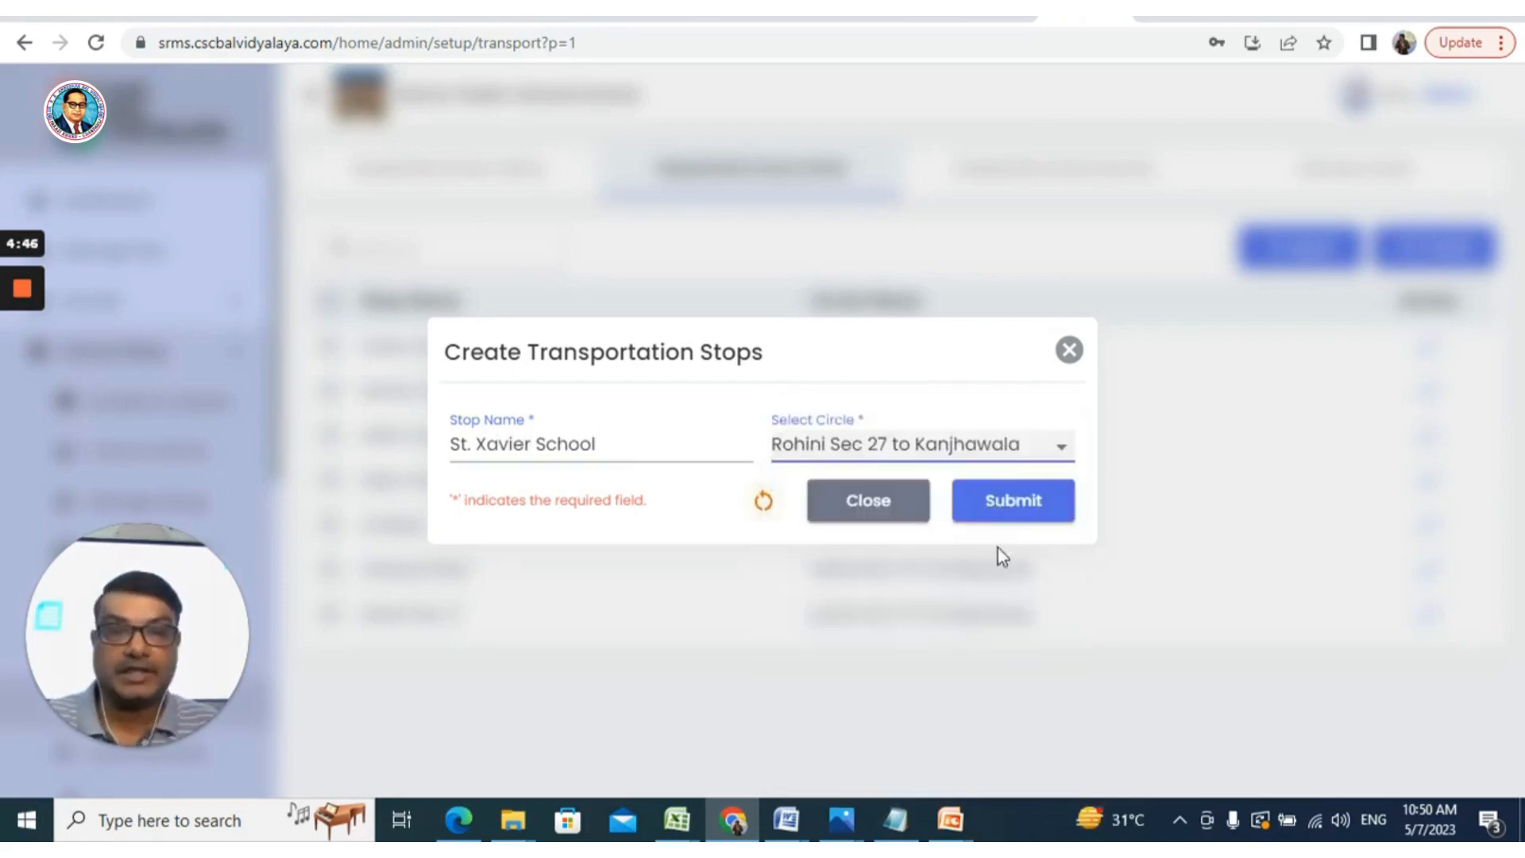
{"action": "left_click", "coordinate": [1008, 512]}
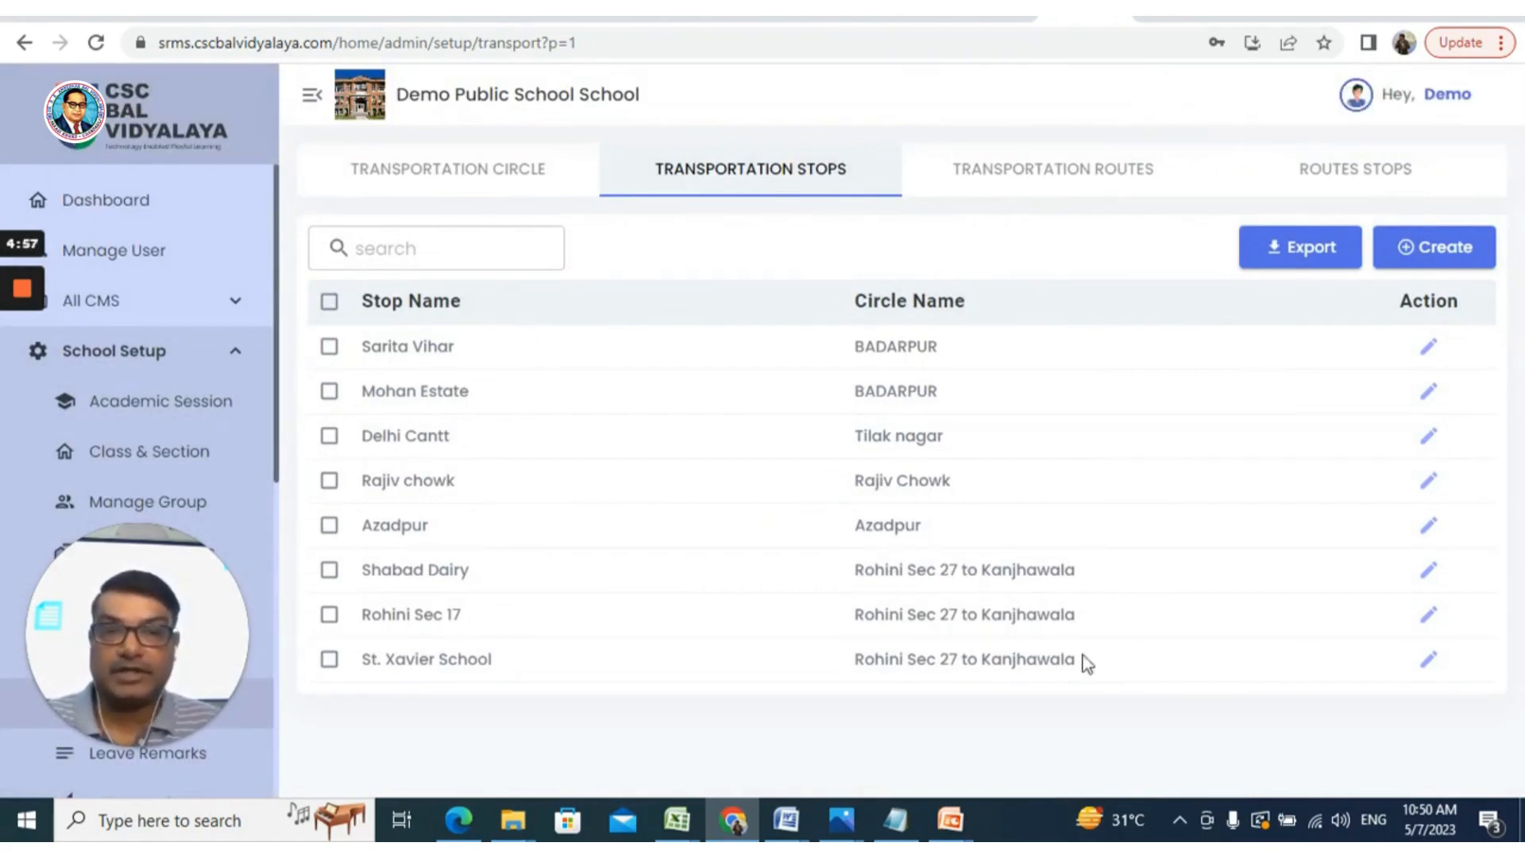
Switch to Transportation Routes, showing routes 1, 2, 3, 15, 16 and 17; dismiss the Create Route form
{"action": "left_click", "coordinate": [1071, 172]}
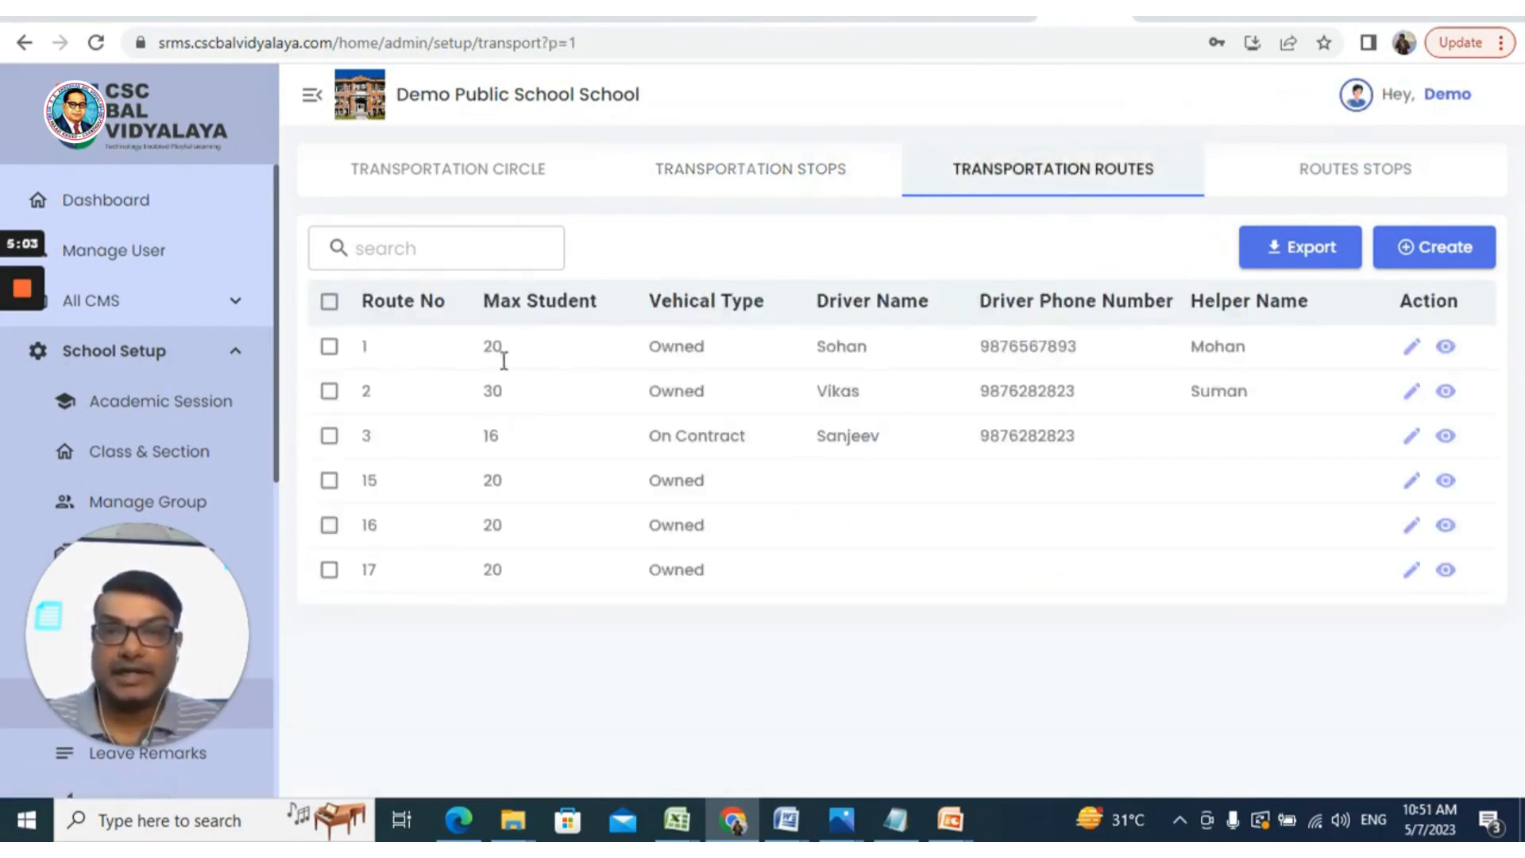
{"action": "left_click", "coordinate": [1436, 251]}
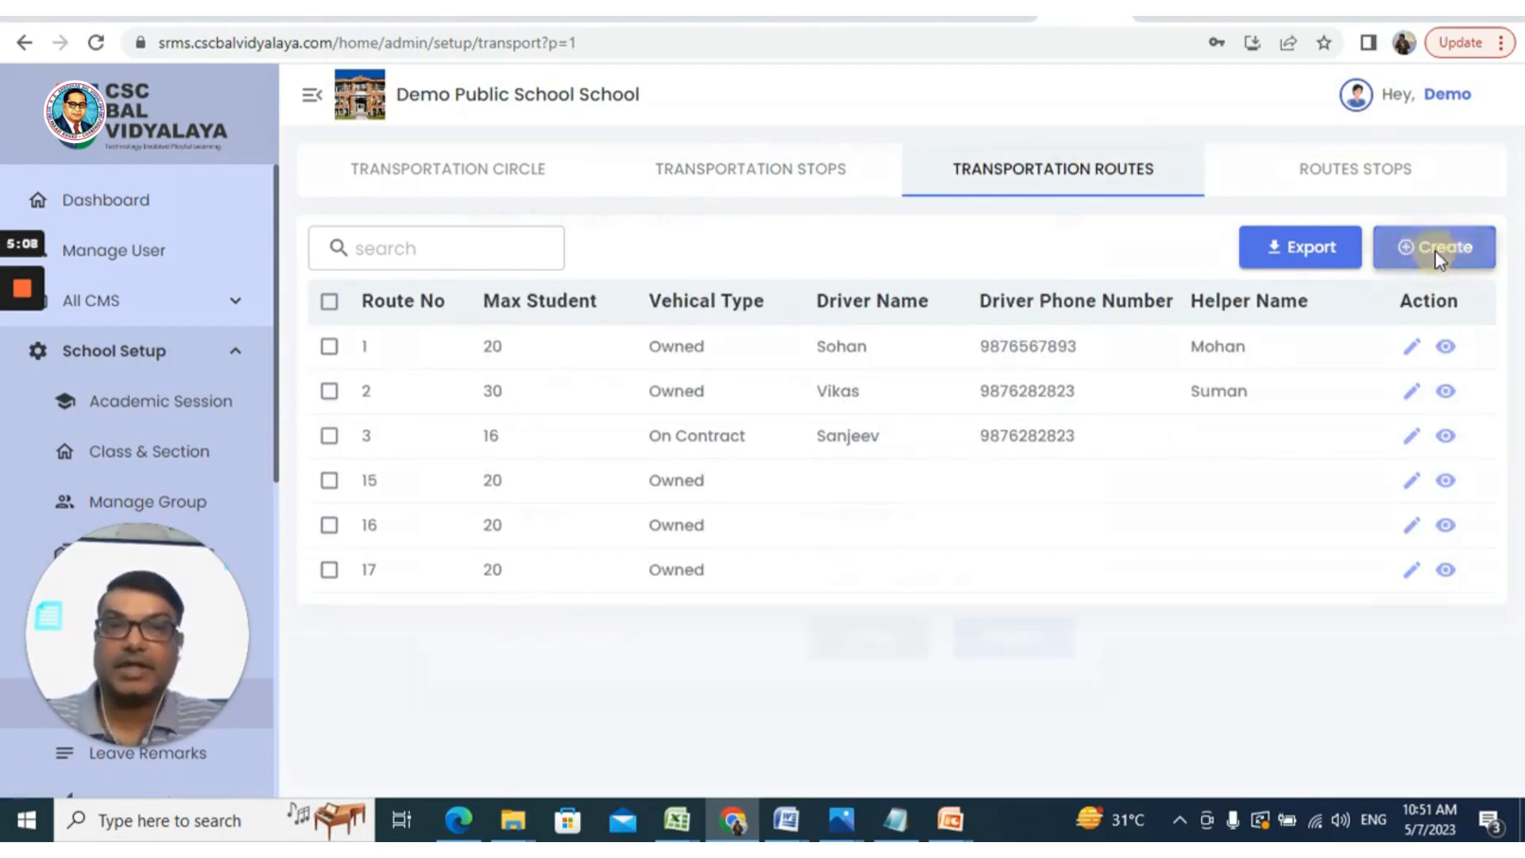
{"action": "left_click", "coordinate": [584, 308]}
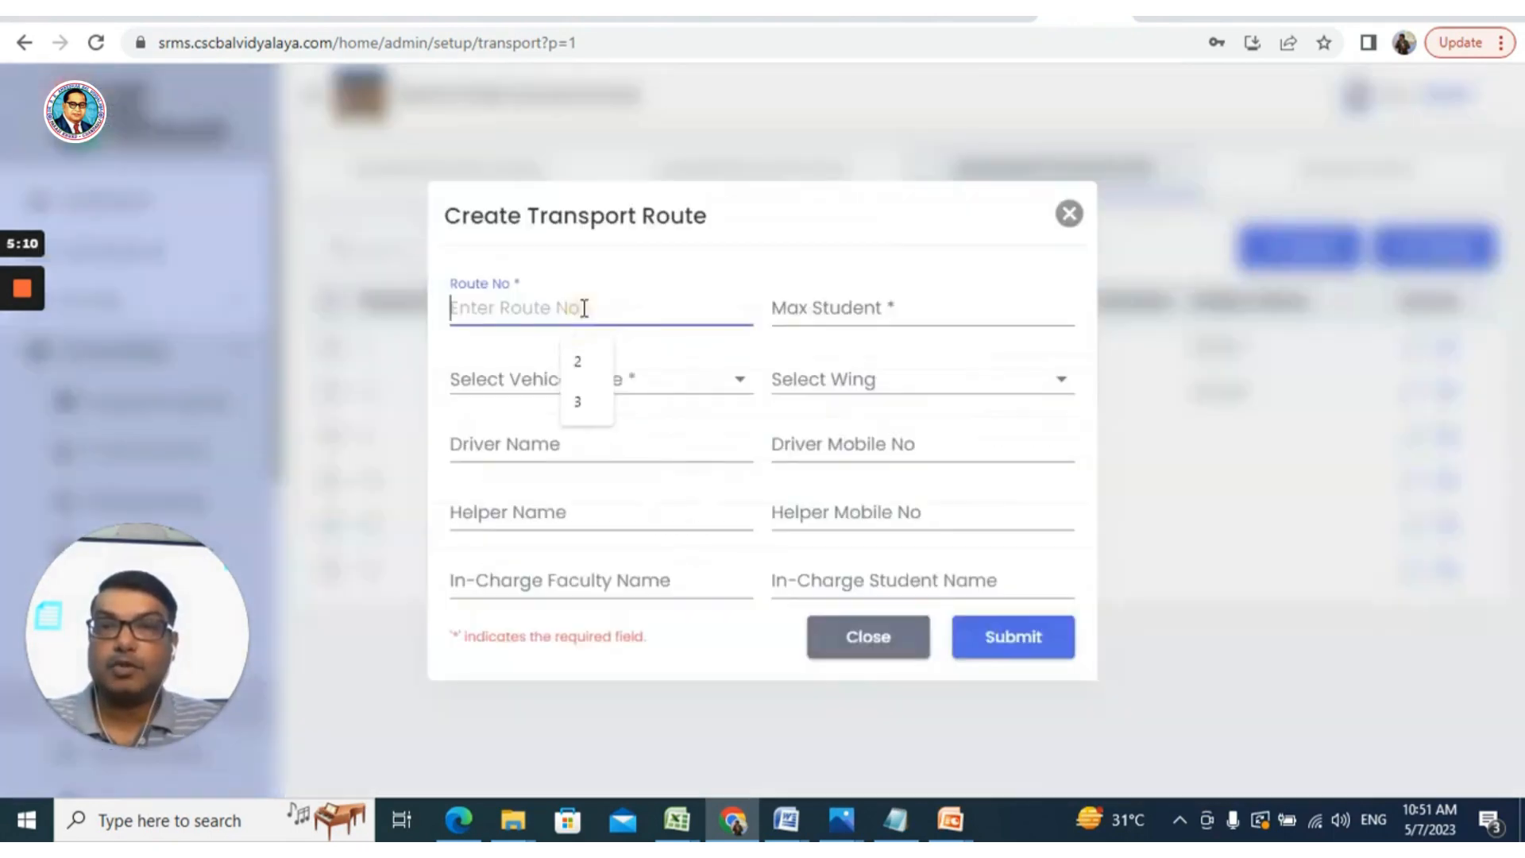
{"action": "left_click", "coordinate": [1068, 213]}
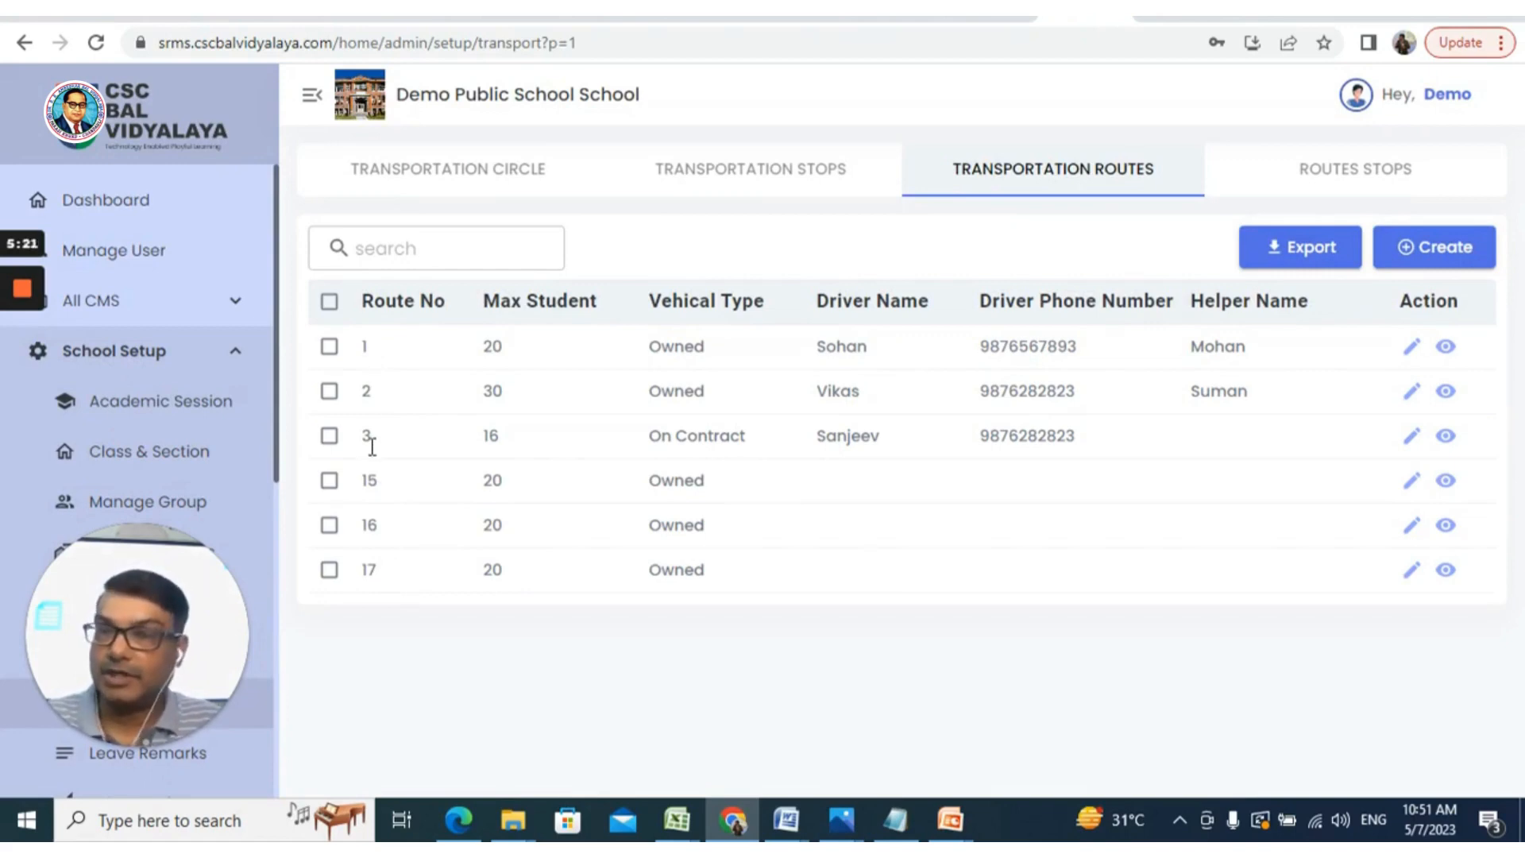
Start a new route with Route No 4, Max Student 22, vehicle On Contract, wing Junior
{"action": "left_click", "coordinate": [1444, 256]}
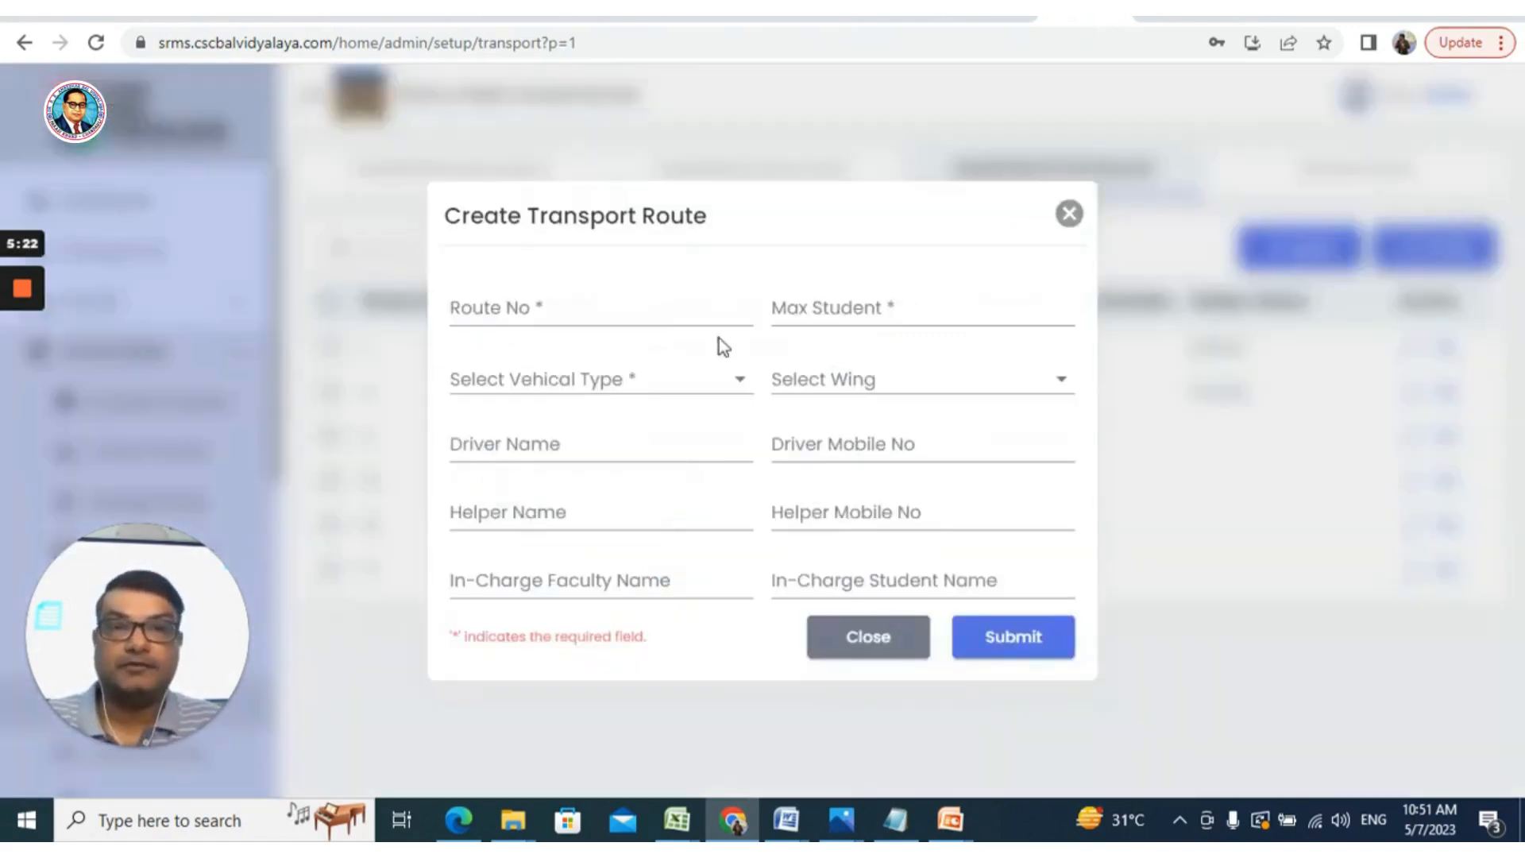
{"action": "left_click", "coordinate": [610, 310]}
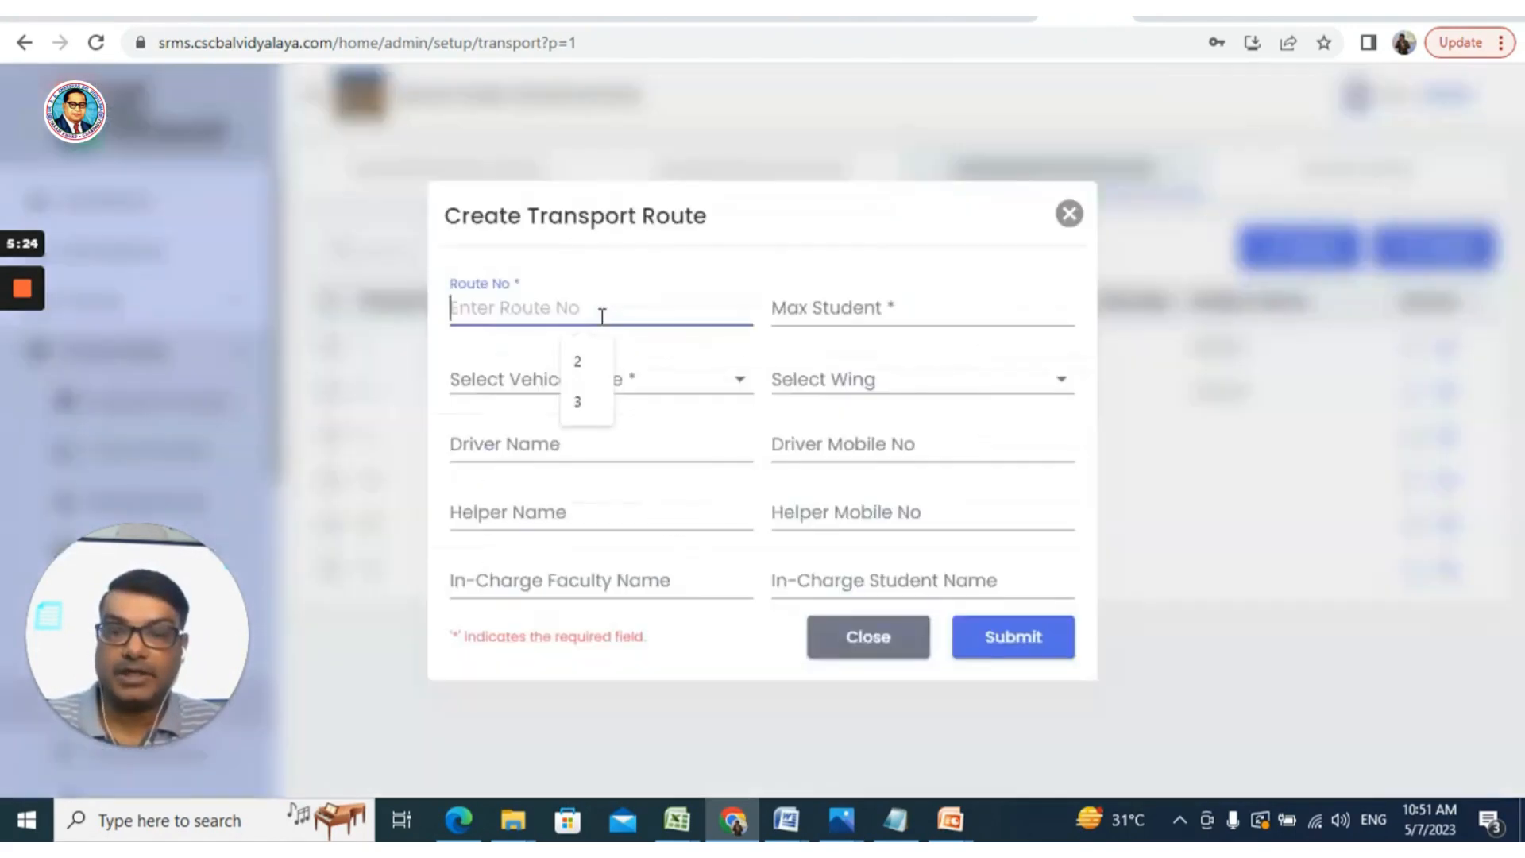
{"action": "type", "text": "4"}
{"action": "left_click", "coordinate": [914, 316]}
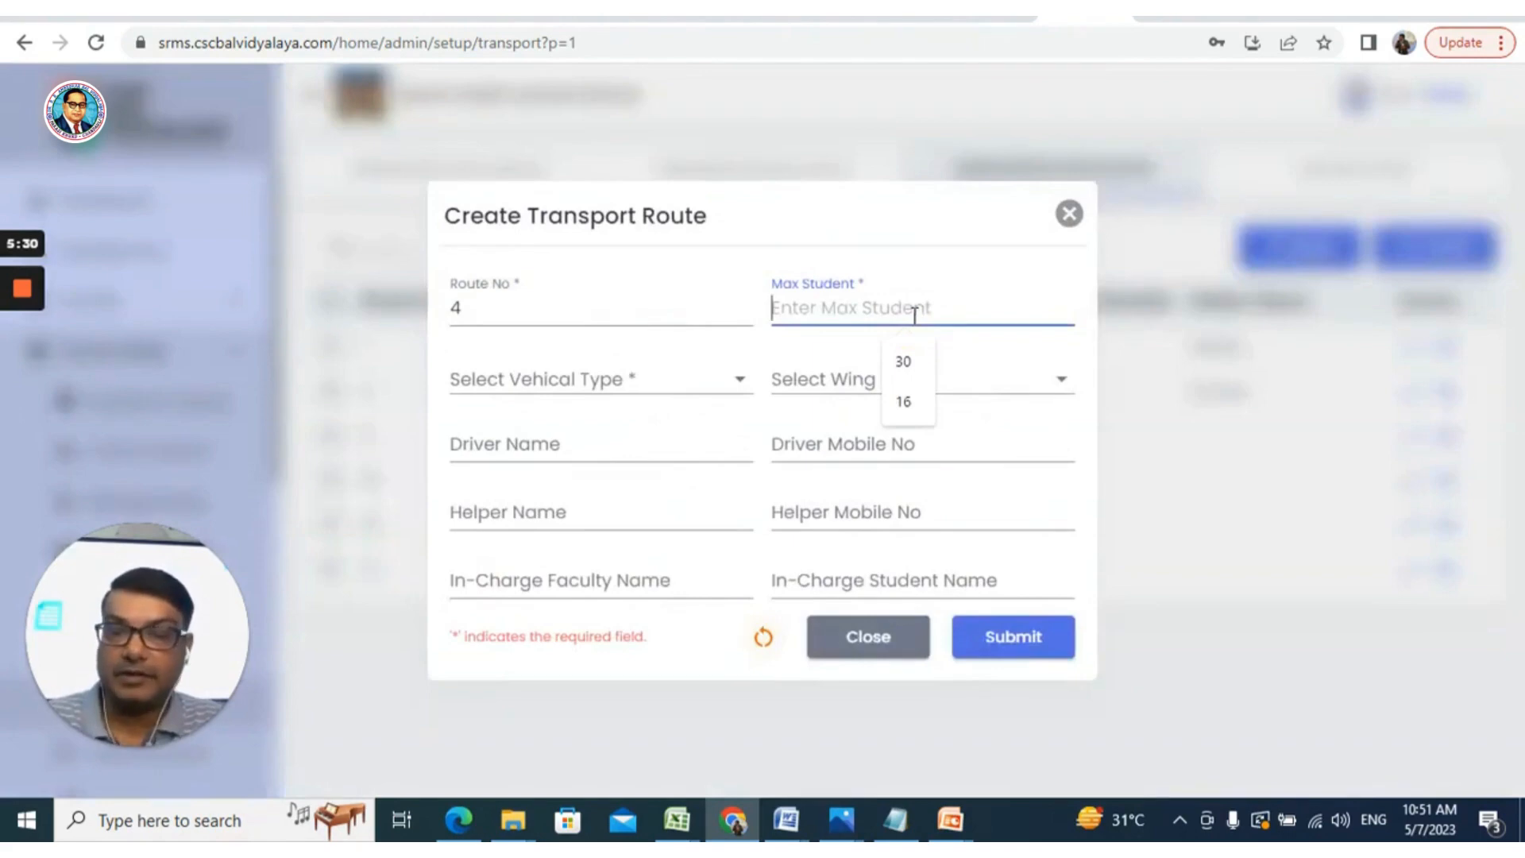
{"action": "type", "text": "22"}
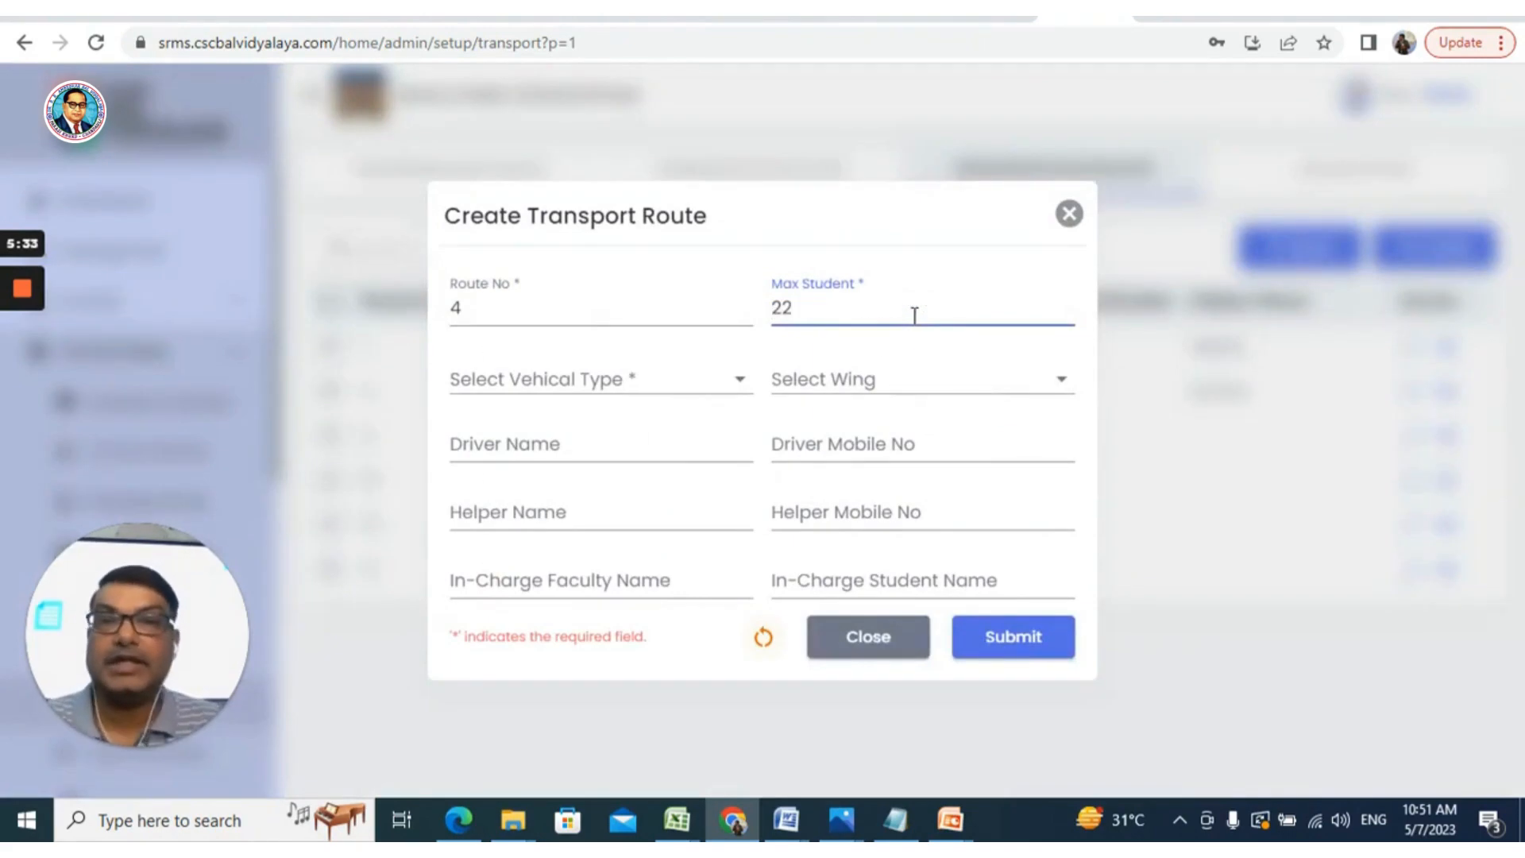
{"action": "left_click", "coordinate": [711, 395]}
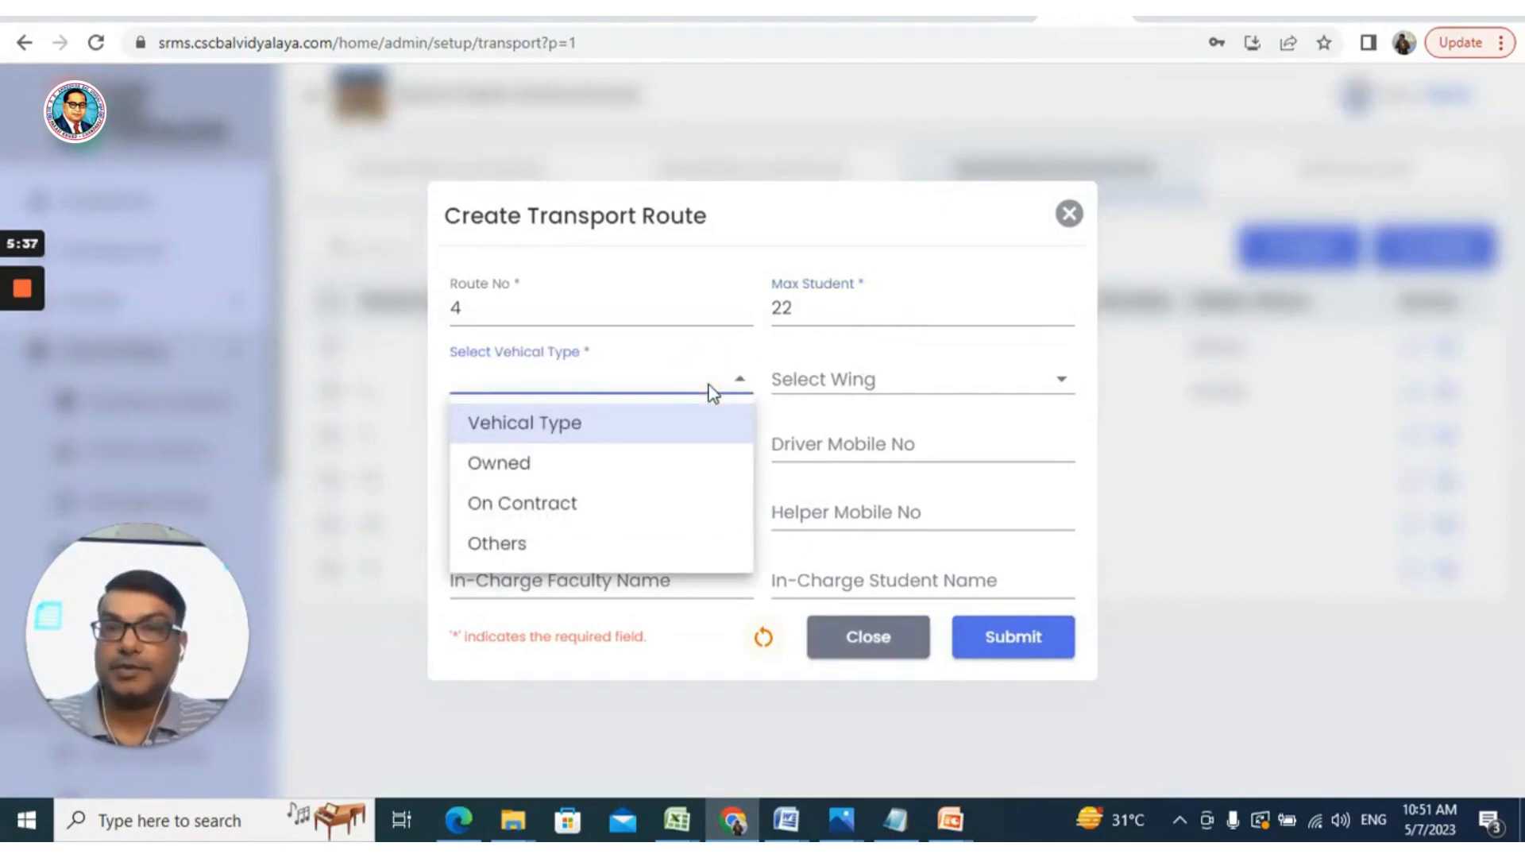
{"action": "left_click", "coordinate": [608, 507]}
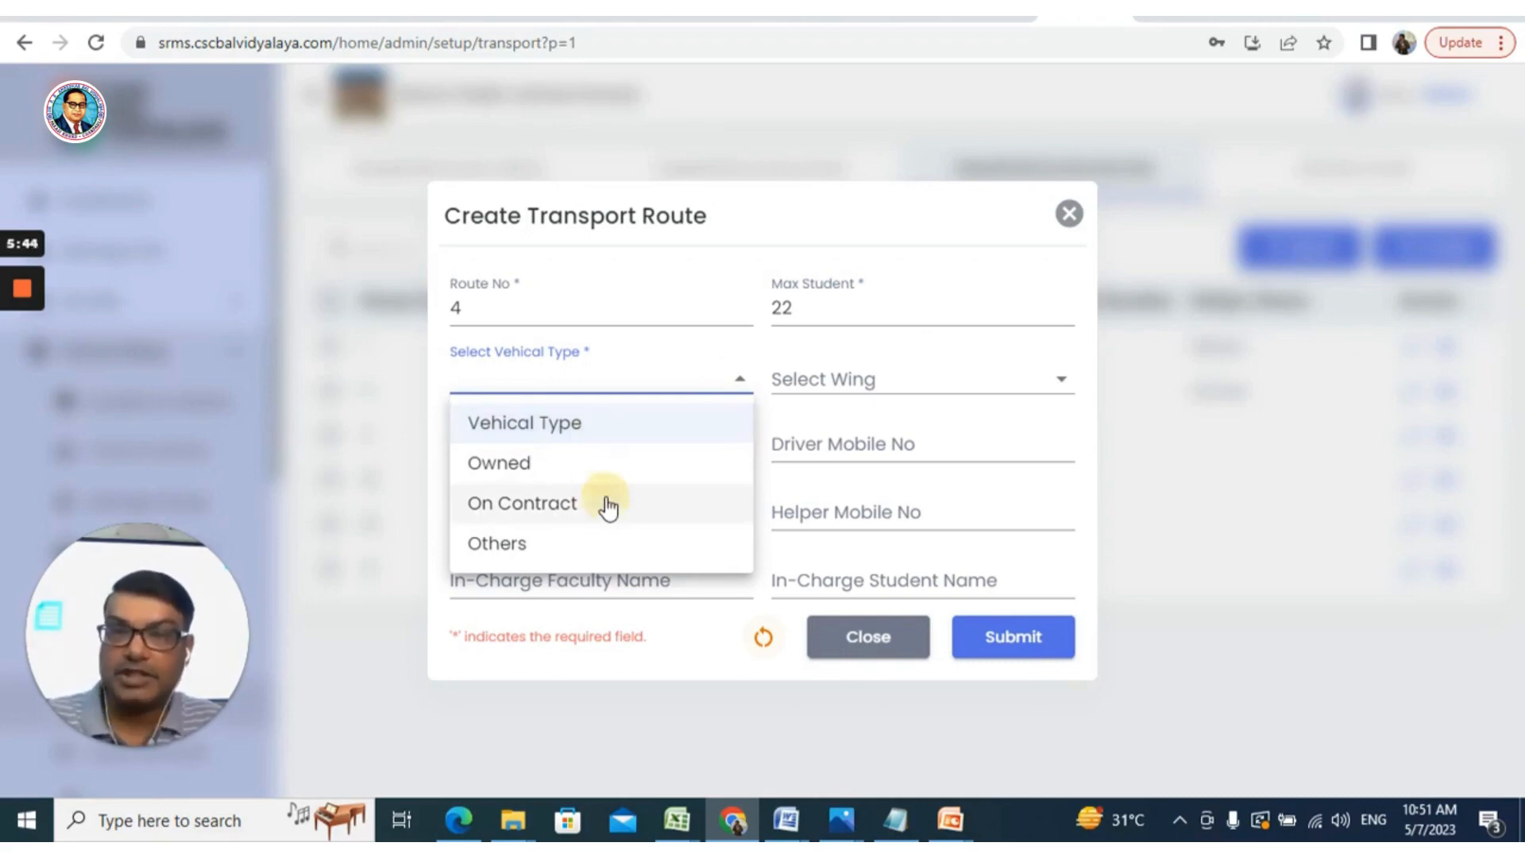
{"action": "left_click", "coordinate": [867, 383]}
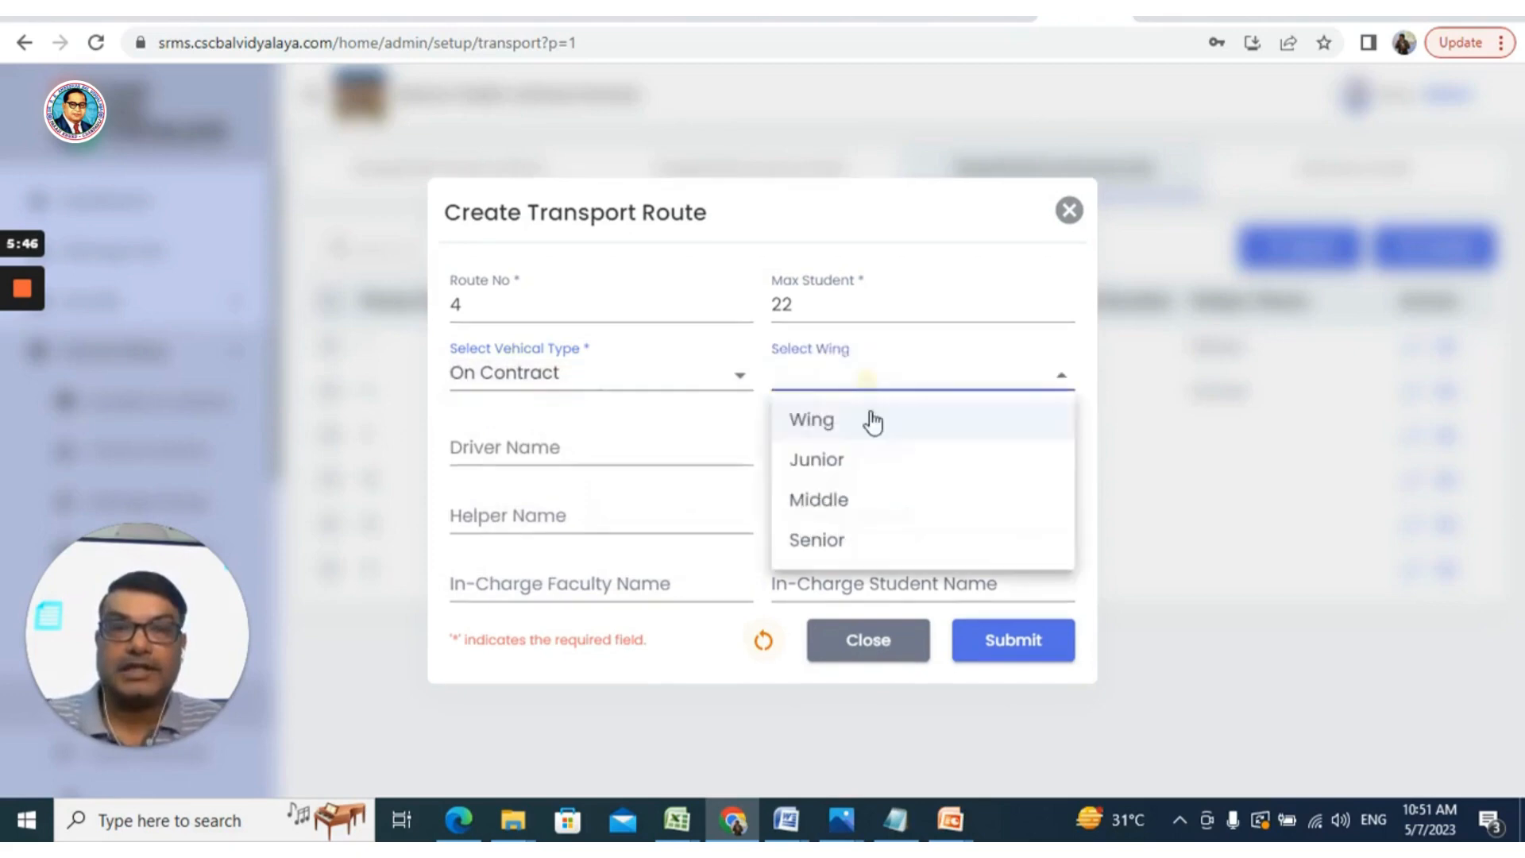
{"action": "left_click", "coordinate": [858, 460]}
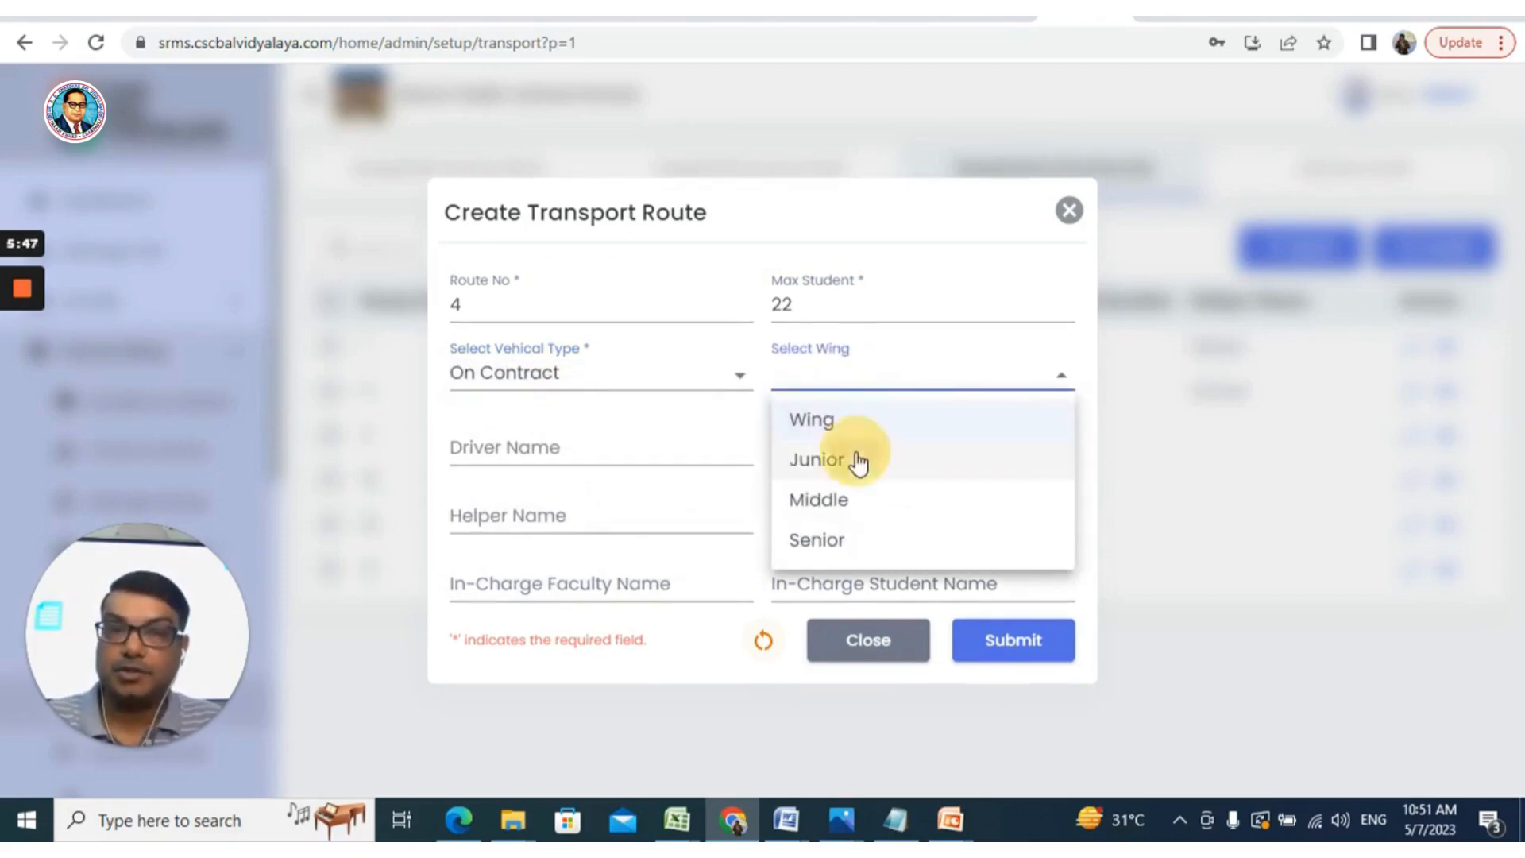
Enter the driver's name and mobile number, then submit route 4
{"action": "left_click", "coordinate": [630, 449]}
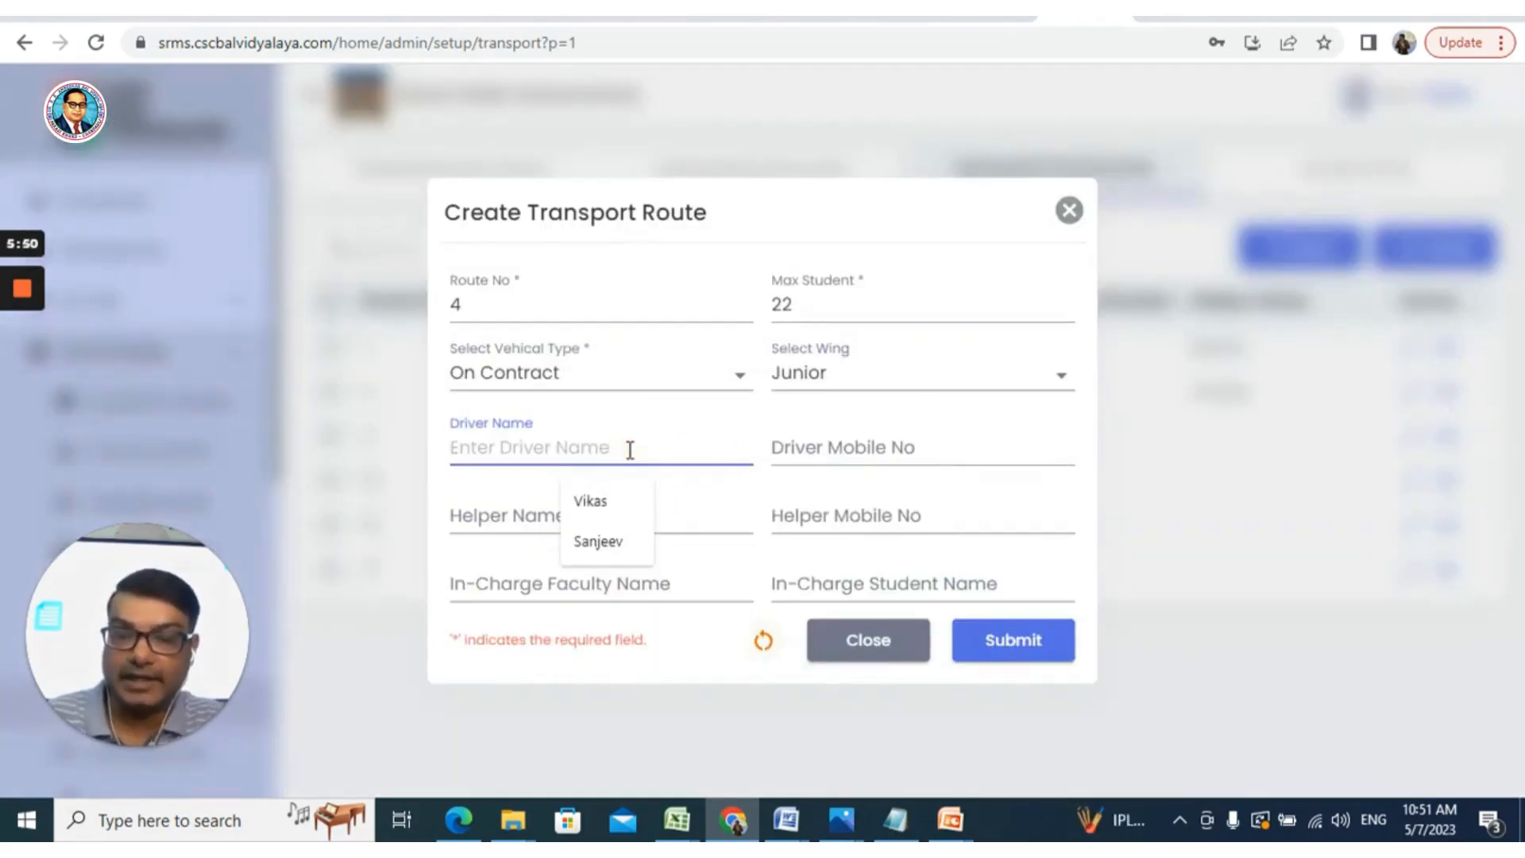
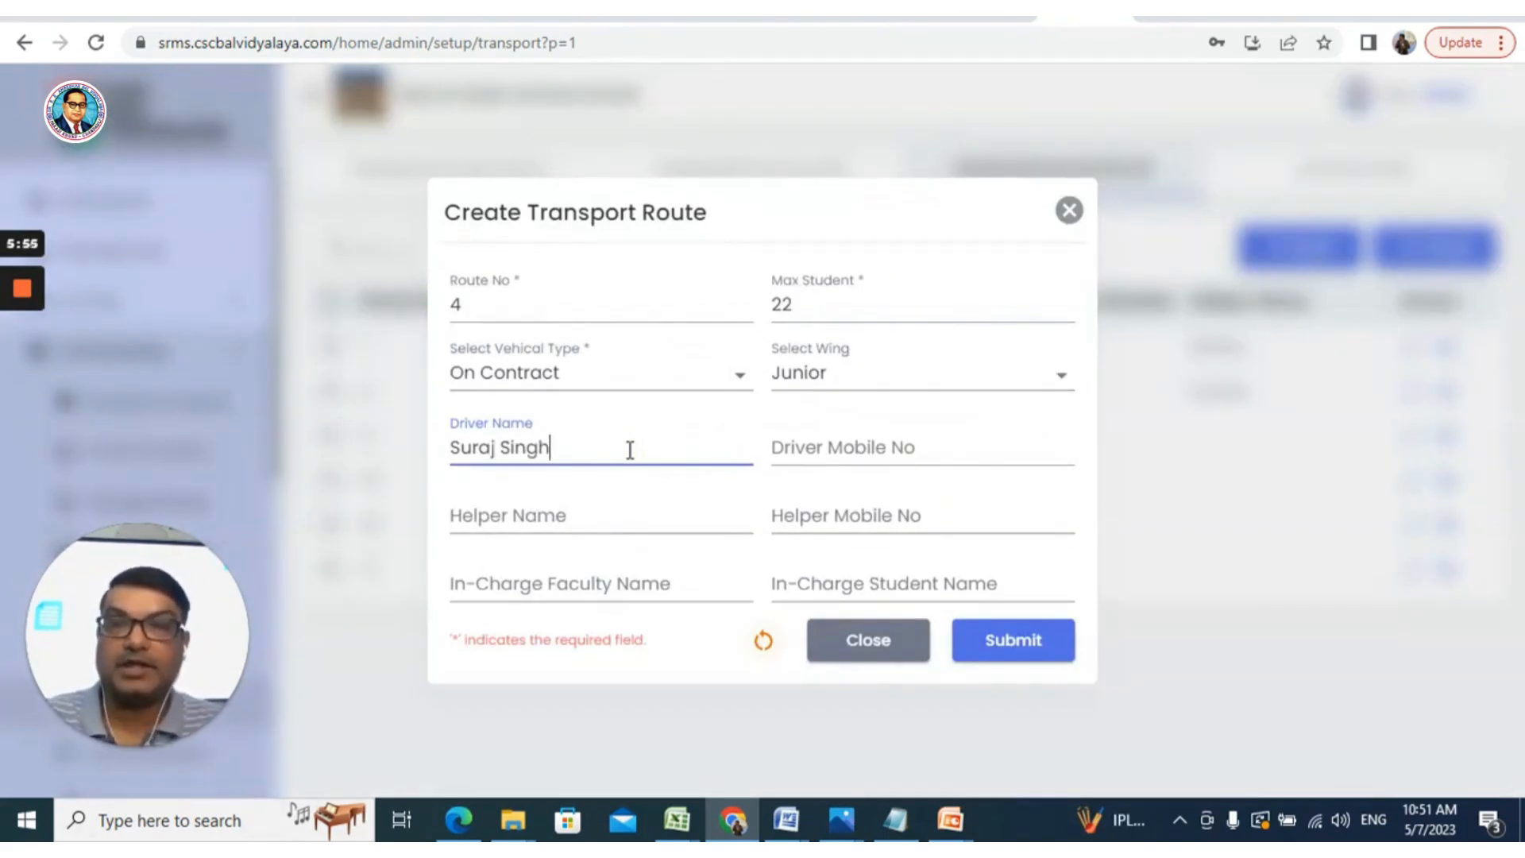
{"action": "left_click", "coordinate": [953, 445]}
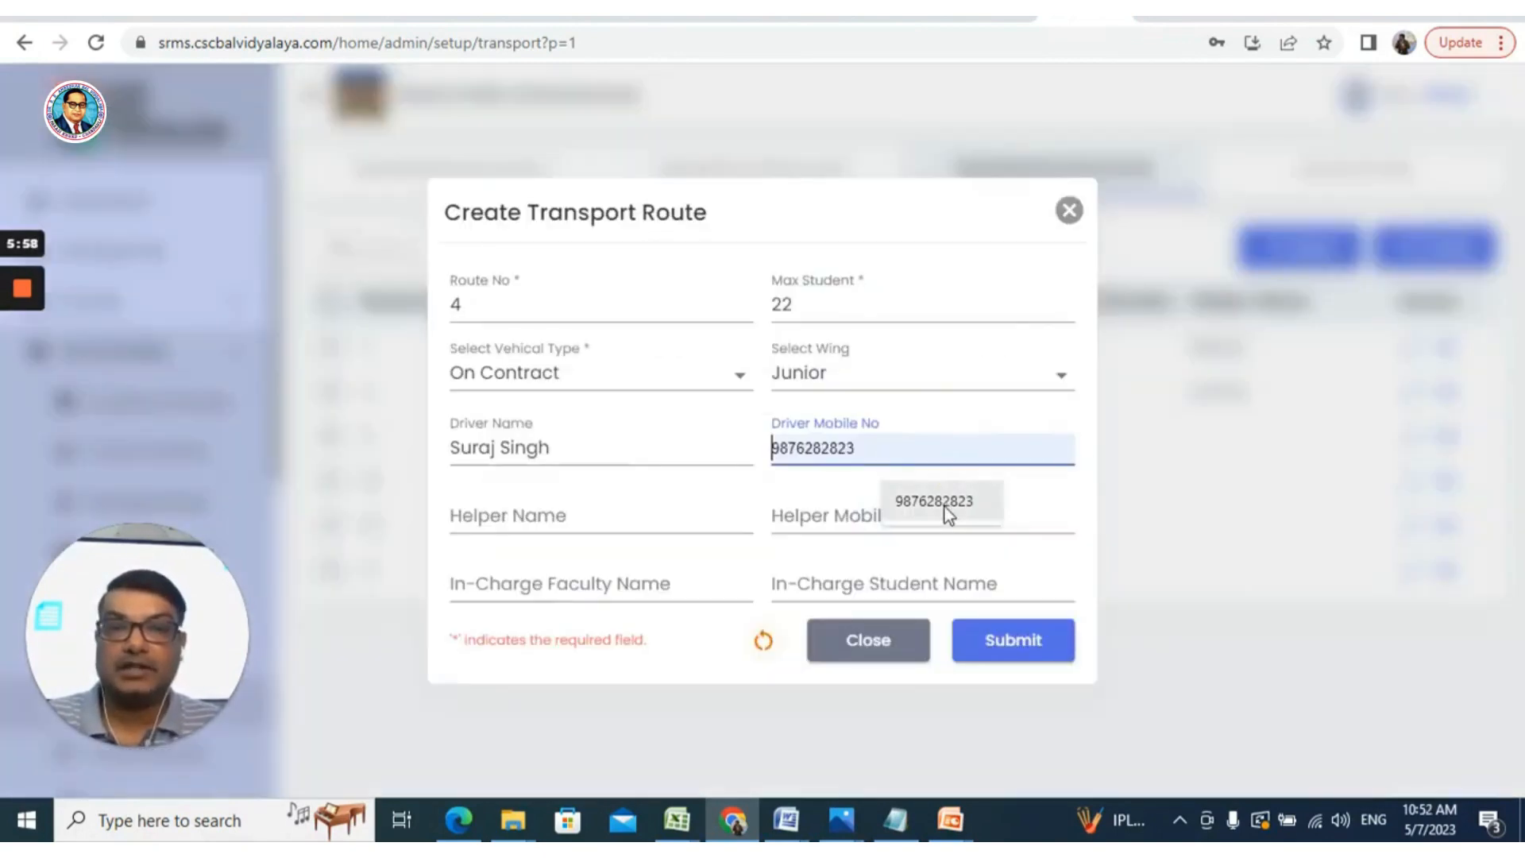
{"action": "left_click", "coordinate": [945, 506]}
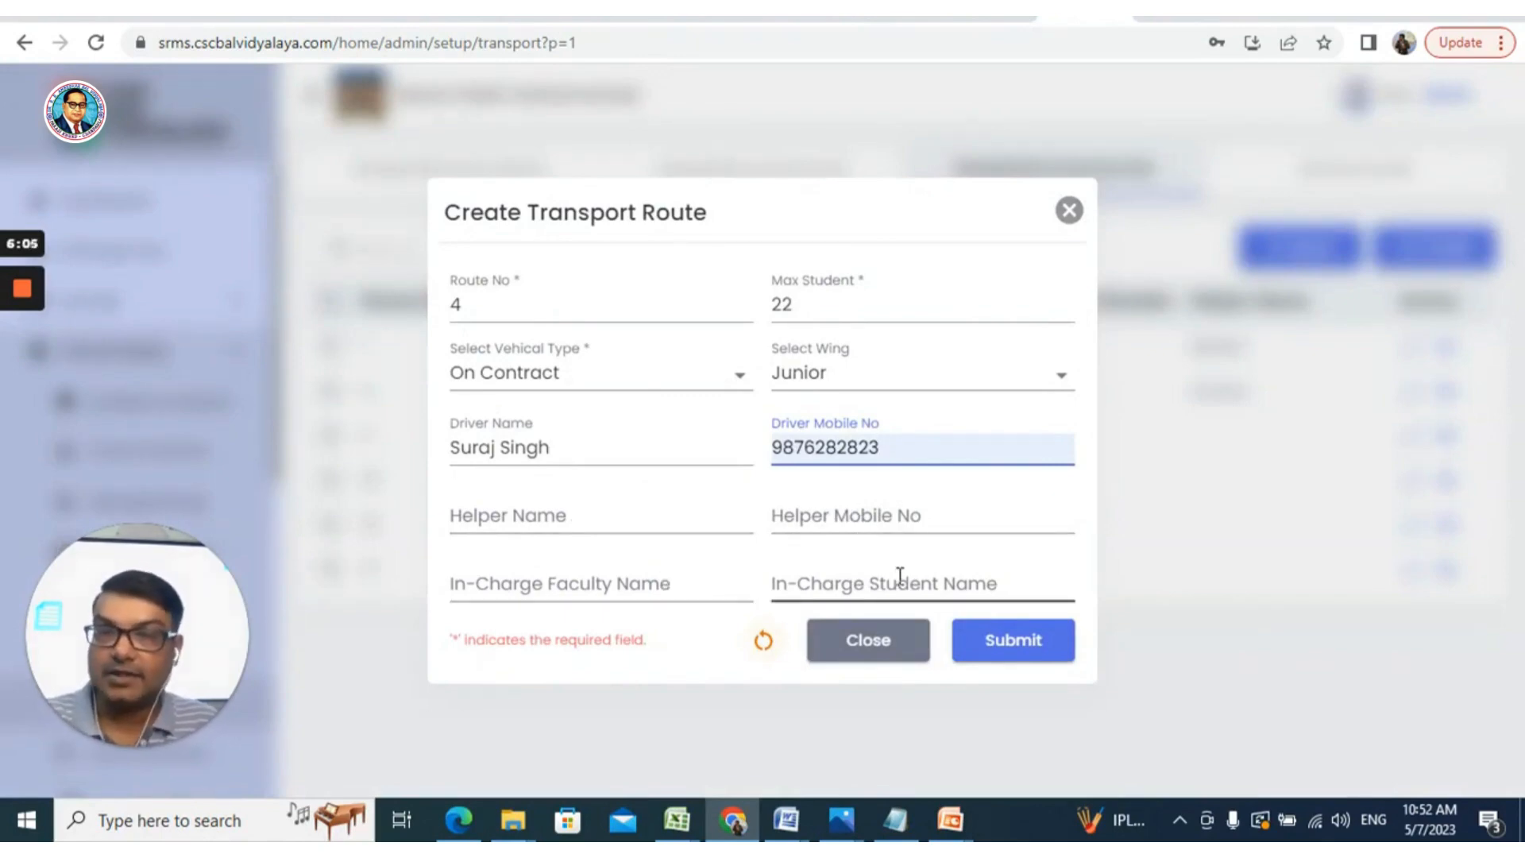
{"action": "left_click", "coordinate": [1013, 649]}
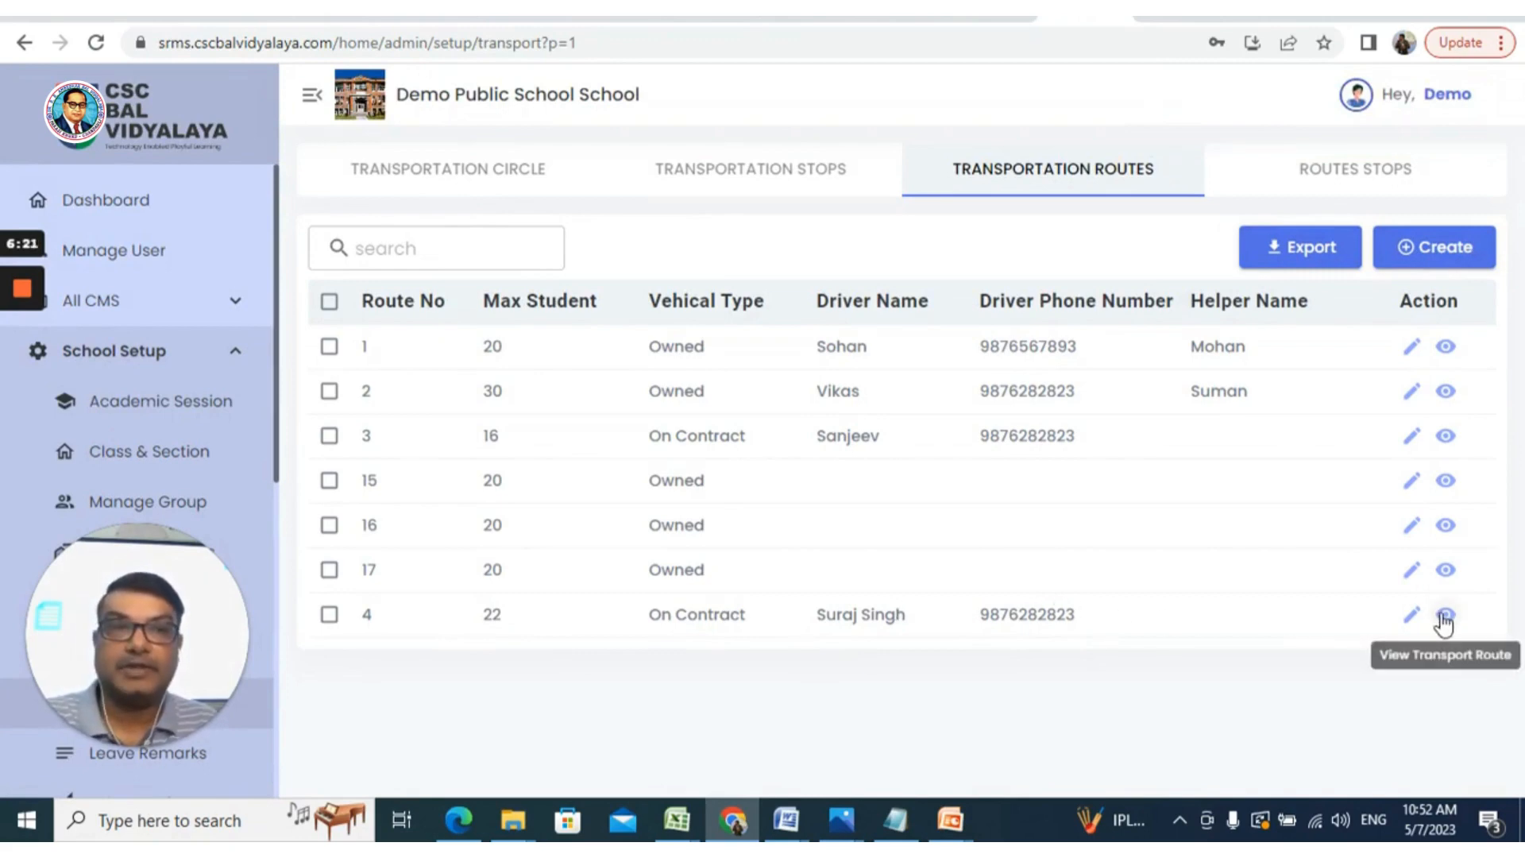
Open the Routes Stops list and bring up a blank Create Routes Stops form
{"action": "left_click", "coordinate": [1340, 181]}
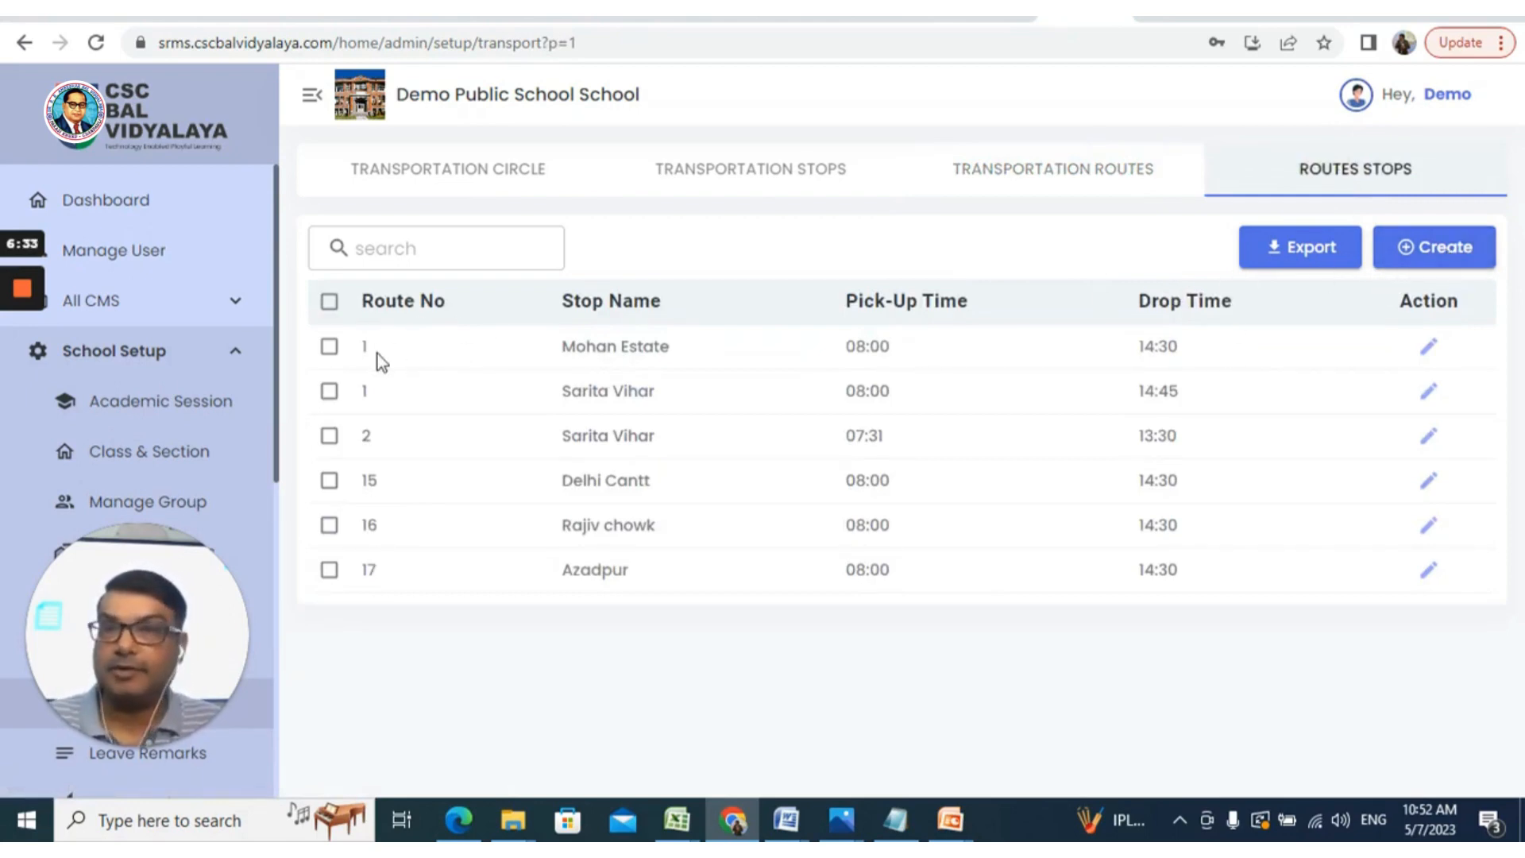
{"action": "left_click", "coordinate": [1444, 251]}
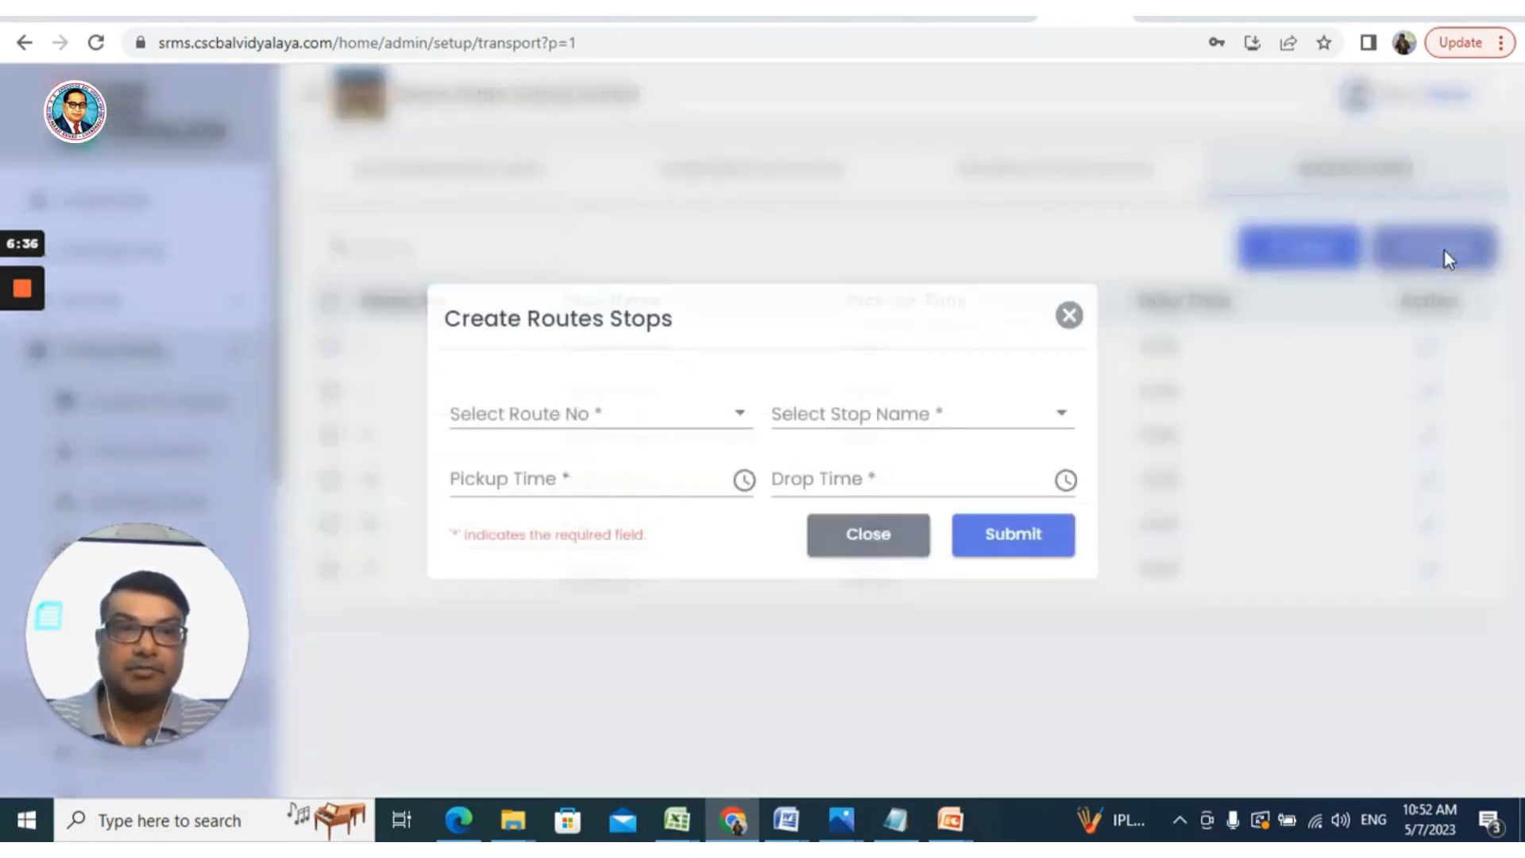
Select Route No 4 and the stop Shabad Dairy for the new route stop
{"action": "left_click", "coordinate": [598, 416]}
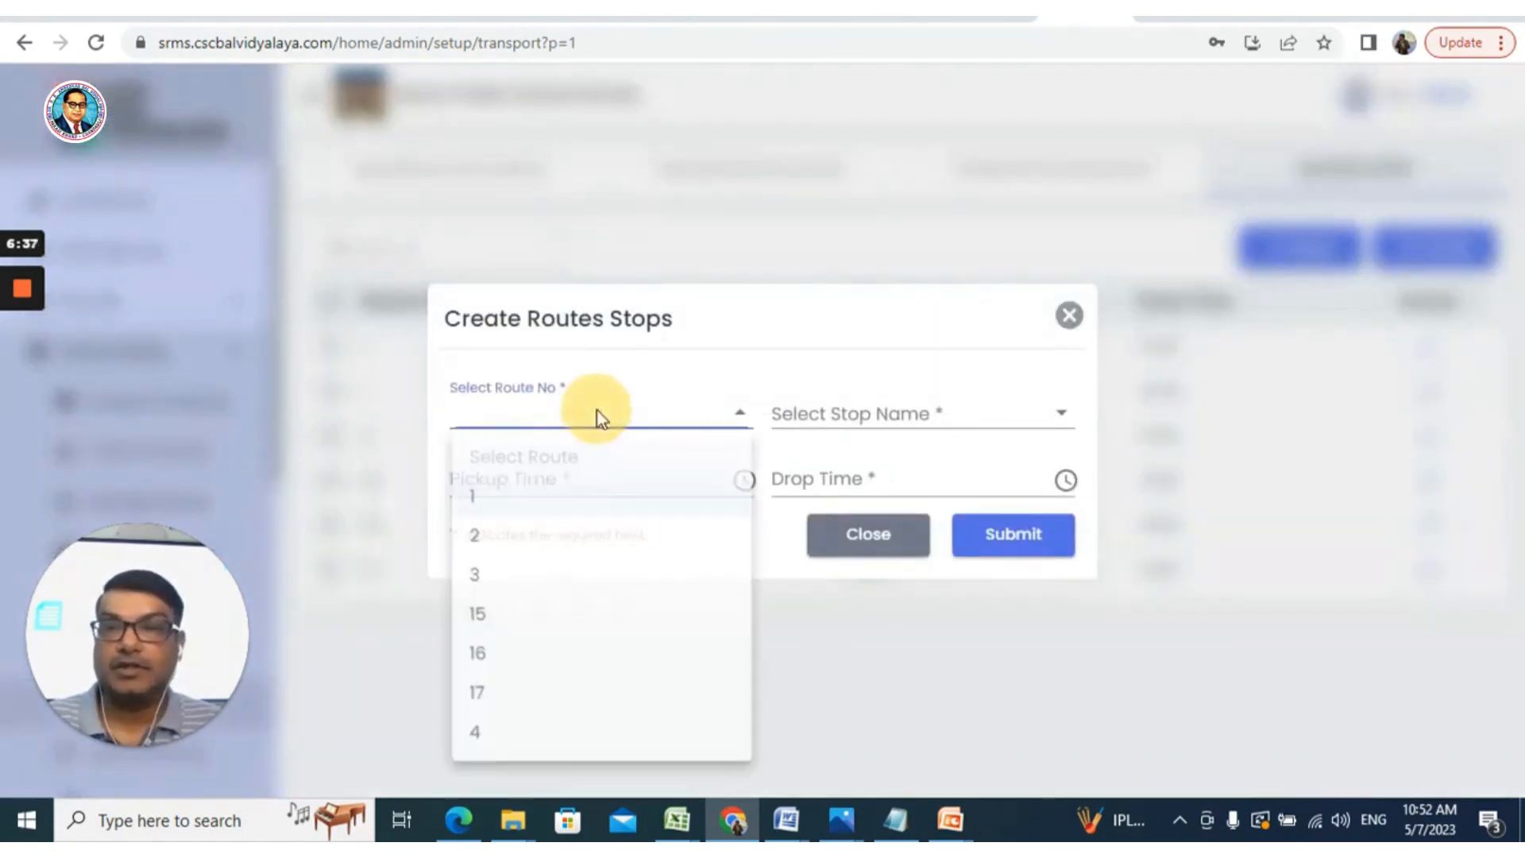
{"action": "left_click", "coordinate": [487, 743]}
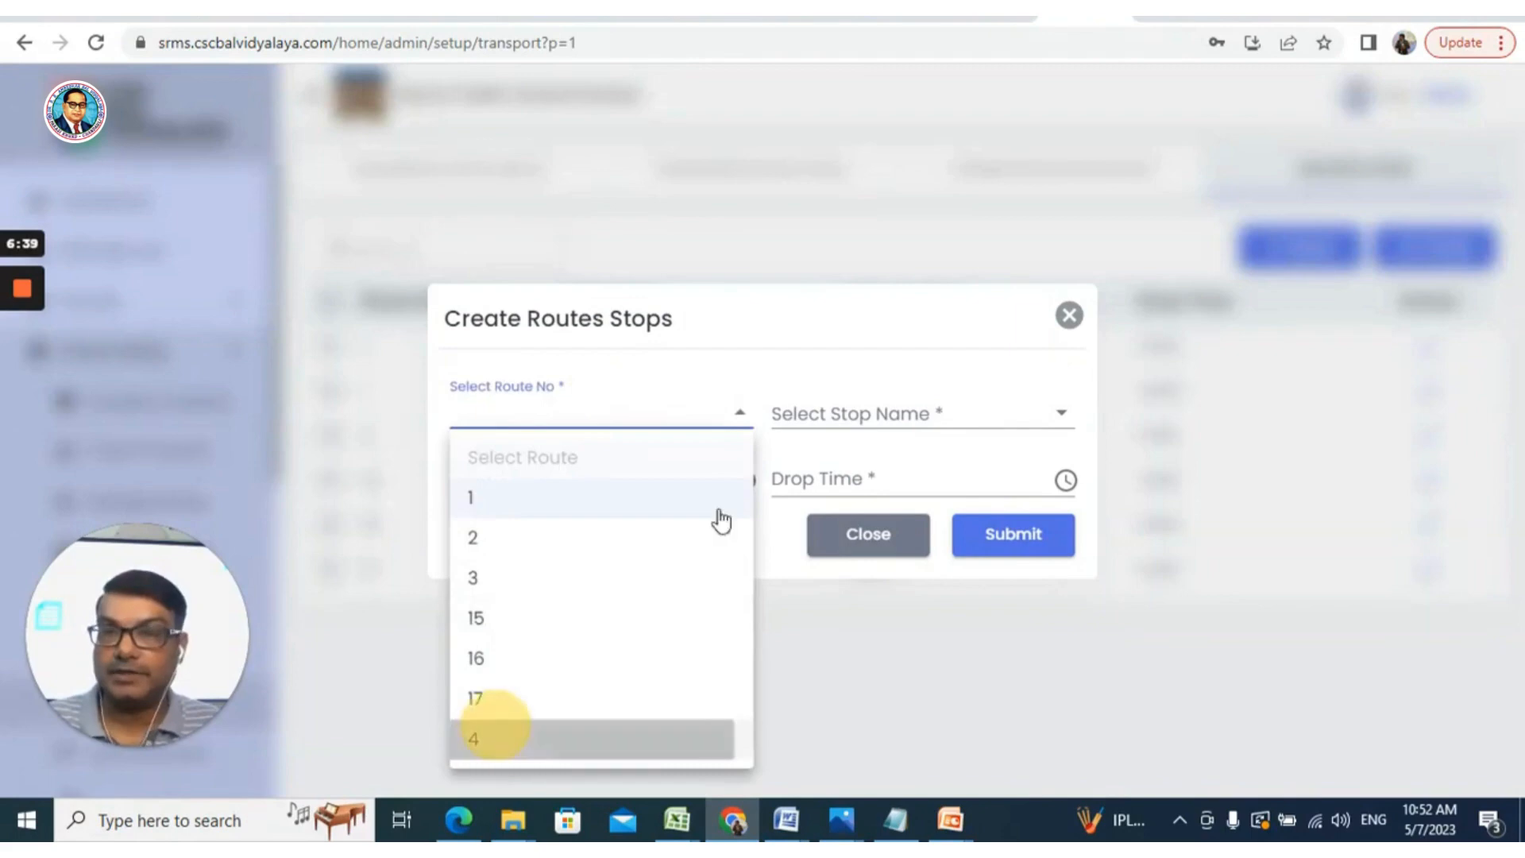
{"action": "left_click", "coordinate": [855, 417]}
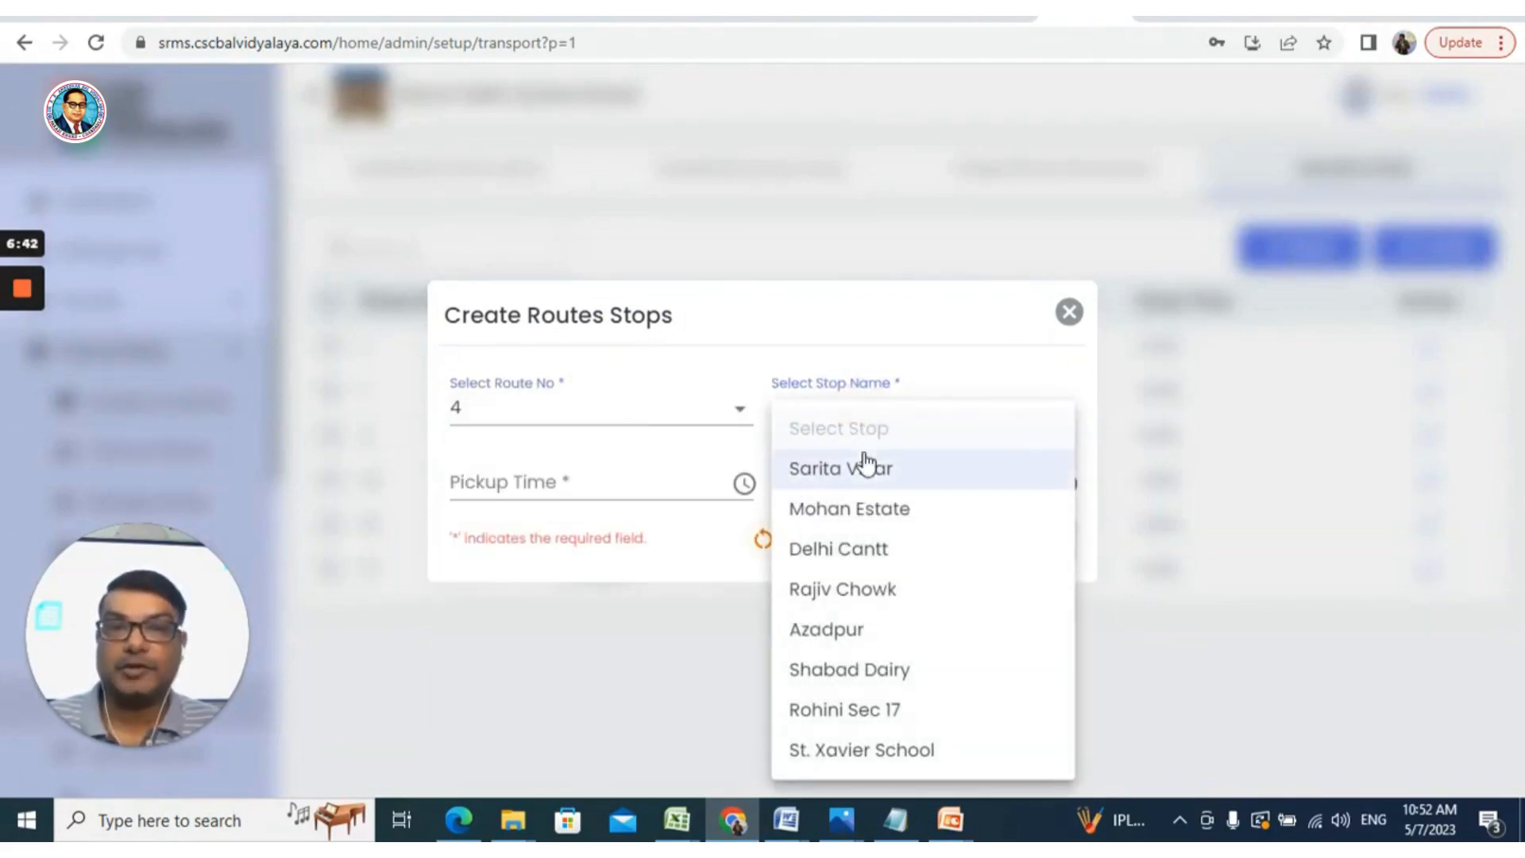
{"action": "left_click", "coordinate": [892, 674]}
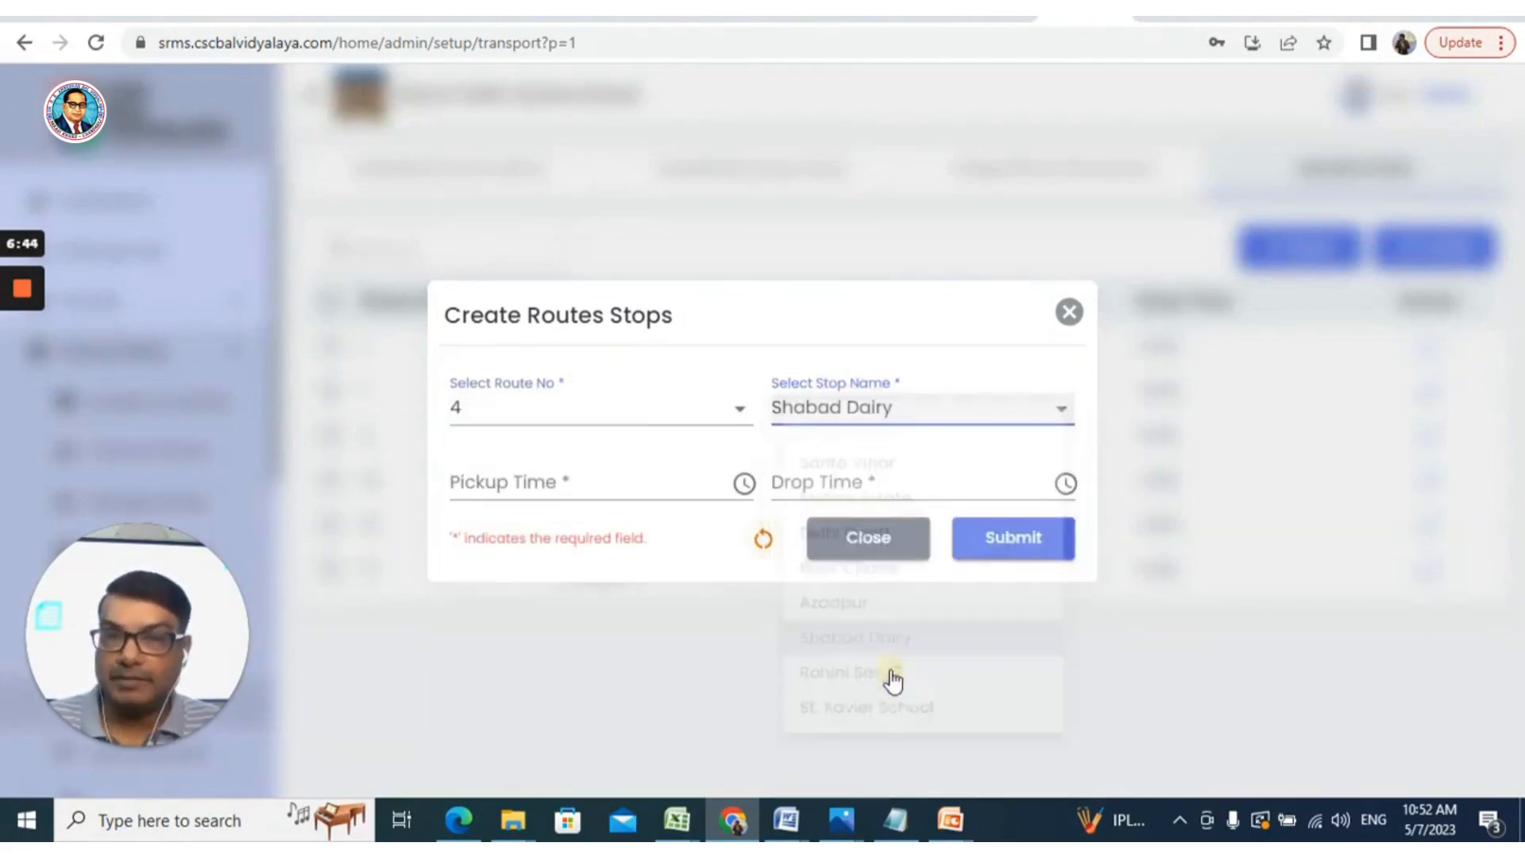
Set the pickup time to 07:21 AM
{"action": "left_click", "coordinate": [570, 486]}
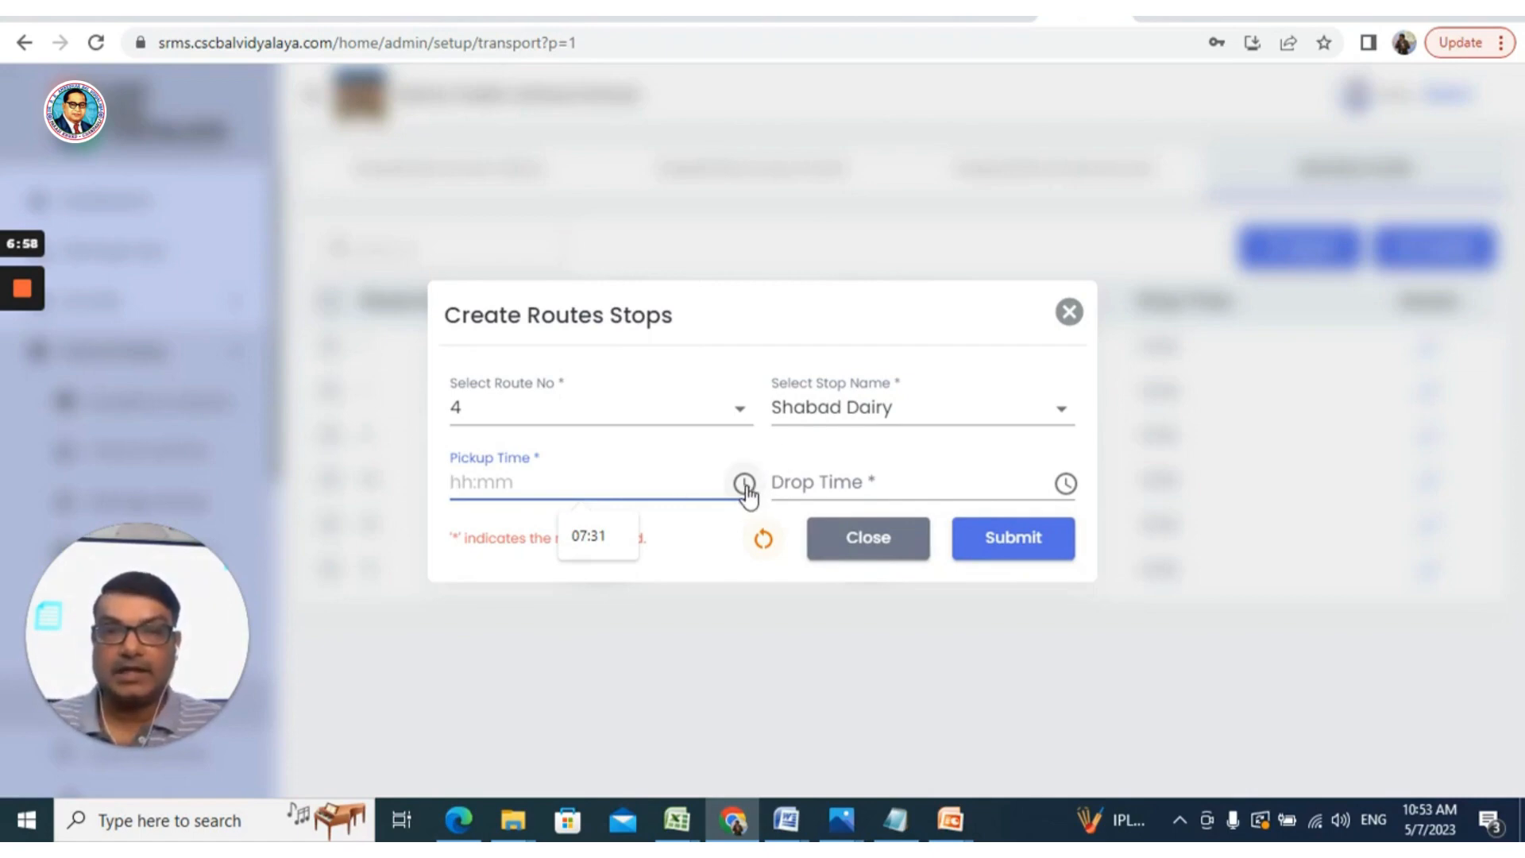
{"action": "left_click", "coordinate": [745, 485]}
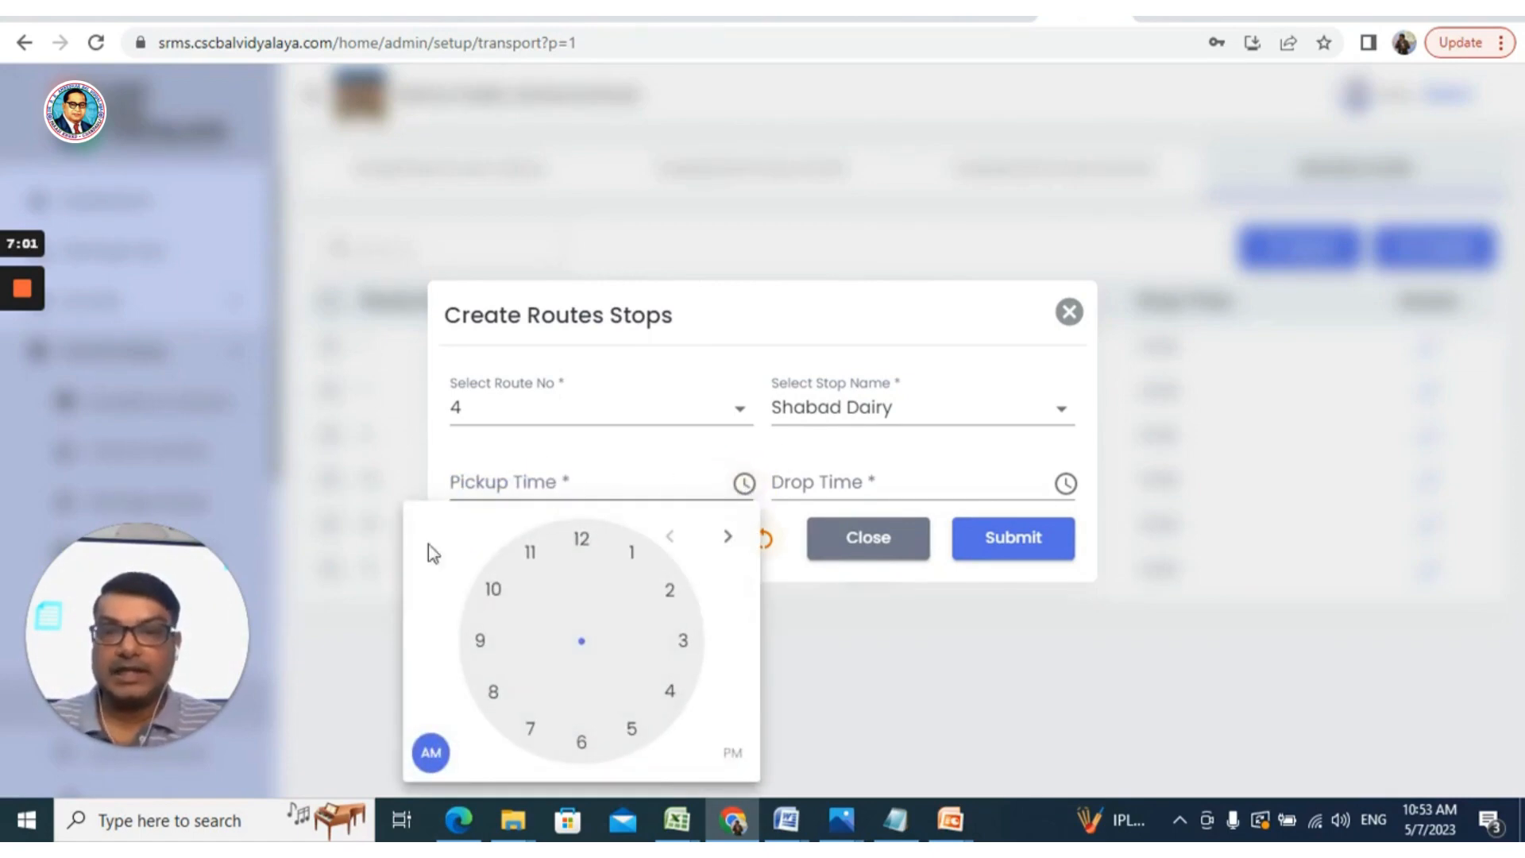
{"action": "left_click", "coordinate": [739, 756]}
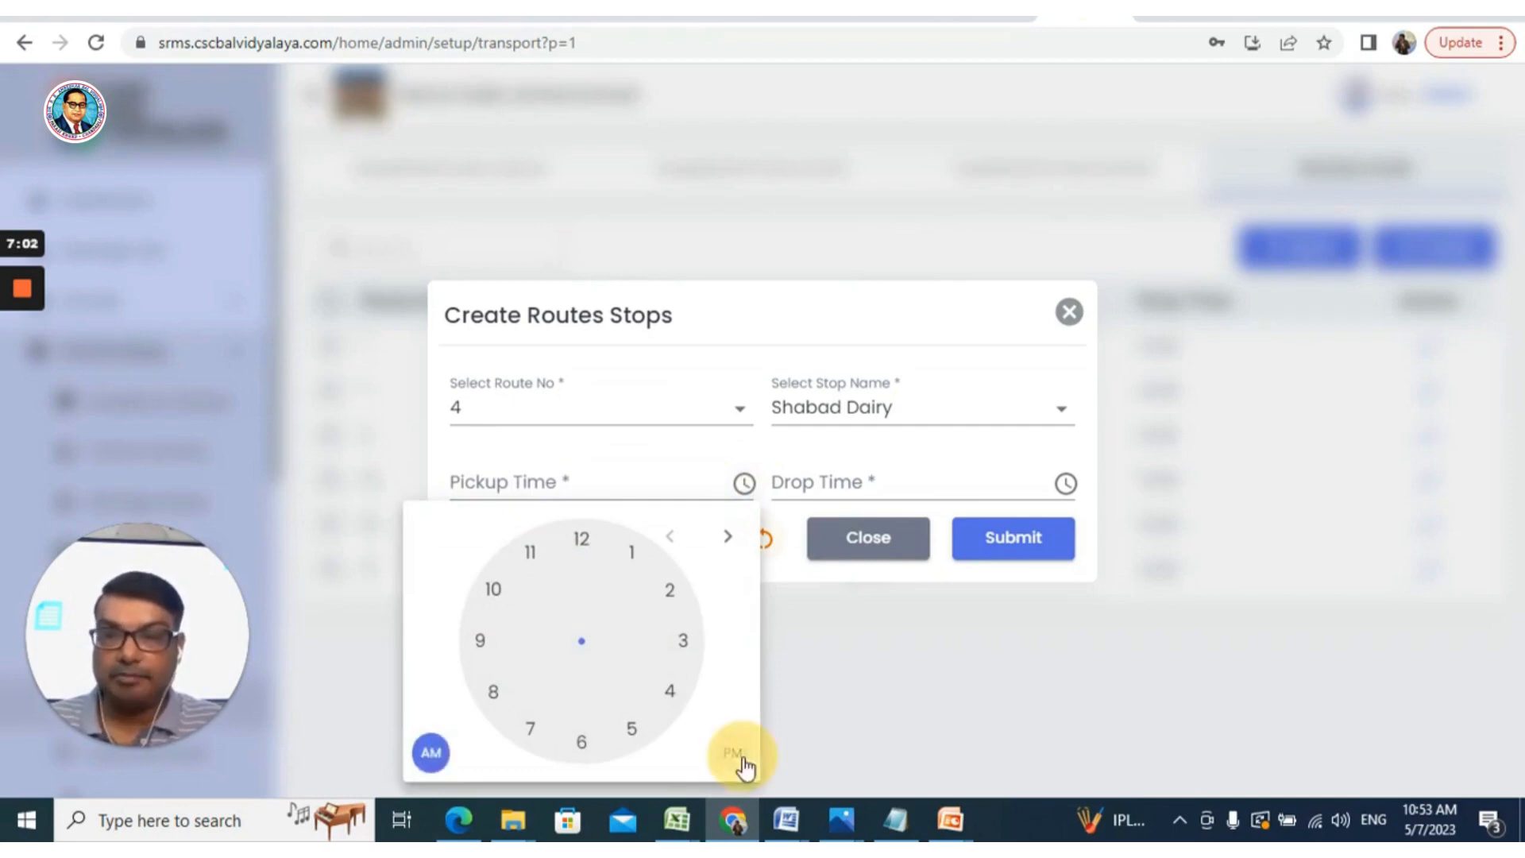
{"action": "left_click", "coordinate": [431, 756]}
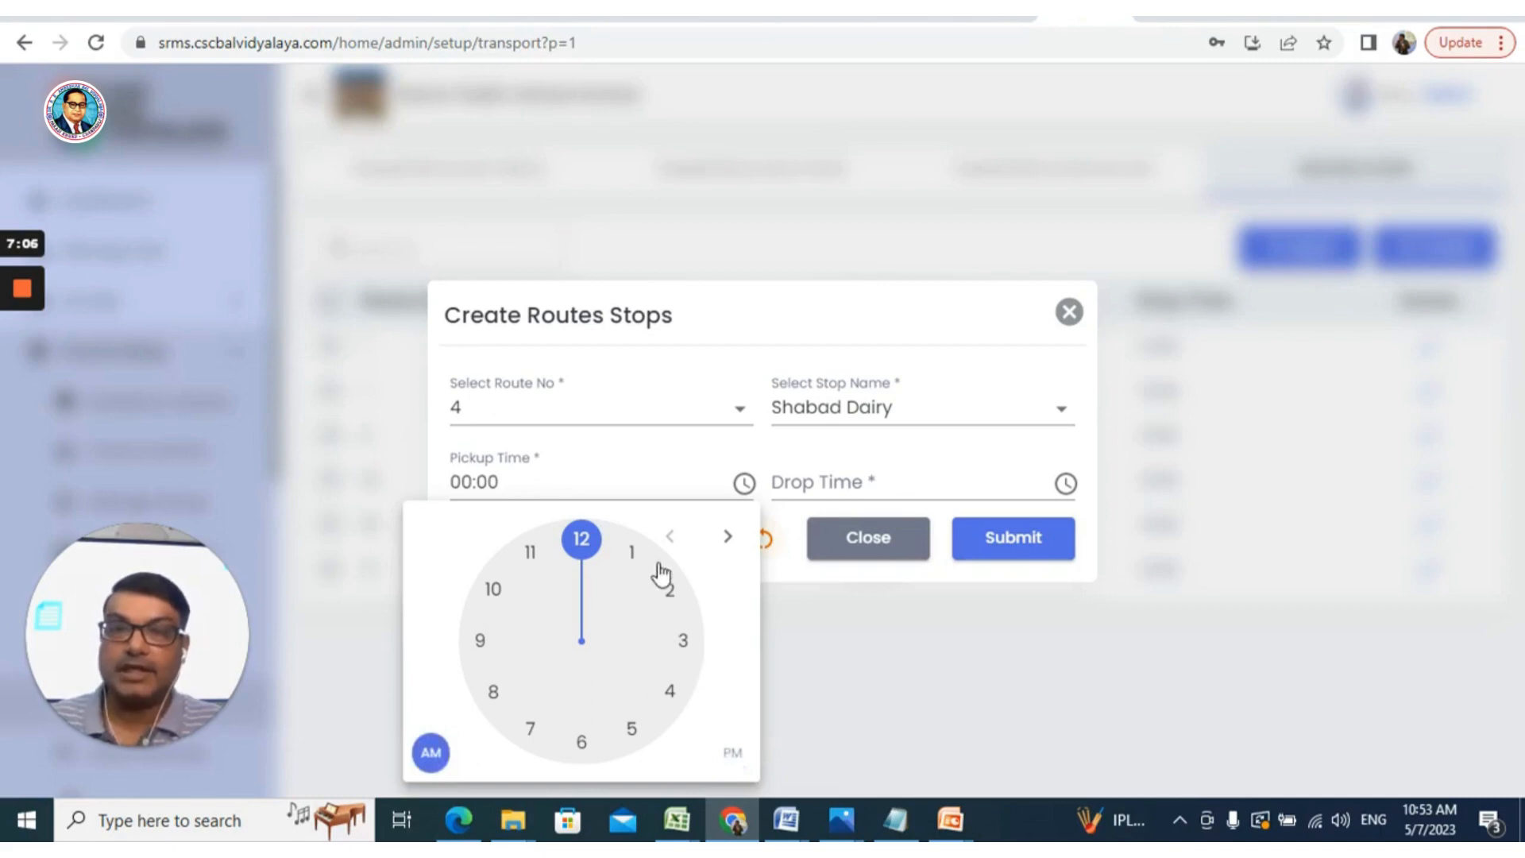
{"action": "left_click", "coordinate": [535, 729]}
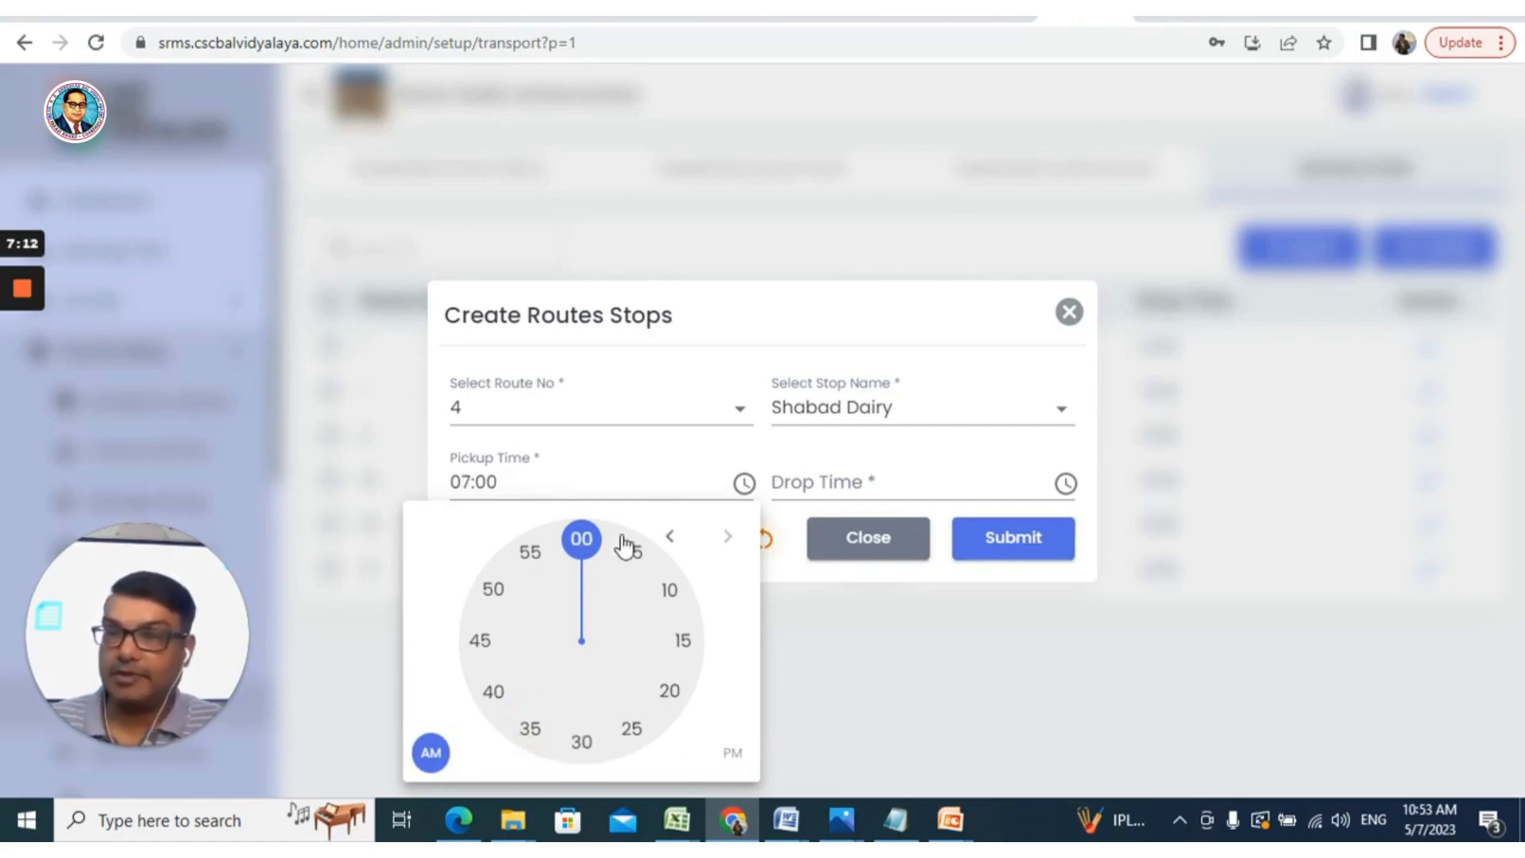
{"action": "left_click", "coordinate": [661, 701]}
{"action": "left_click", "coordinate": [744, 490]}
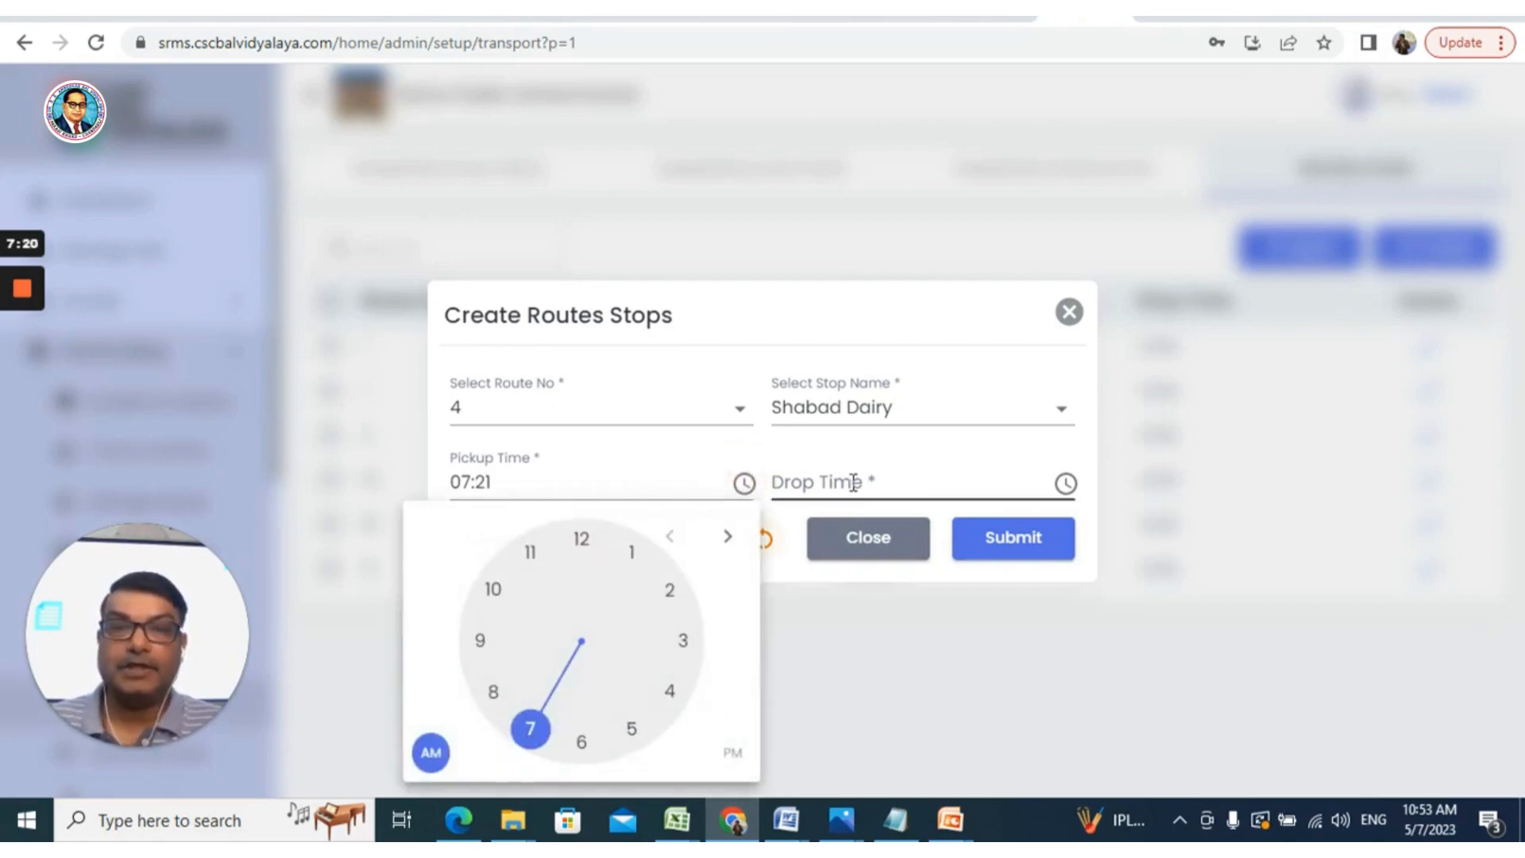
Set the drop time to 2:05 PM and save the route stop
{"action": "left_click", "coordinate": [1065, 484]}
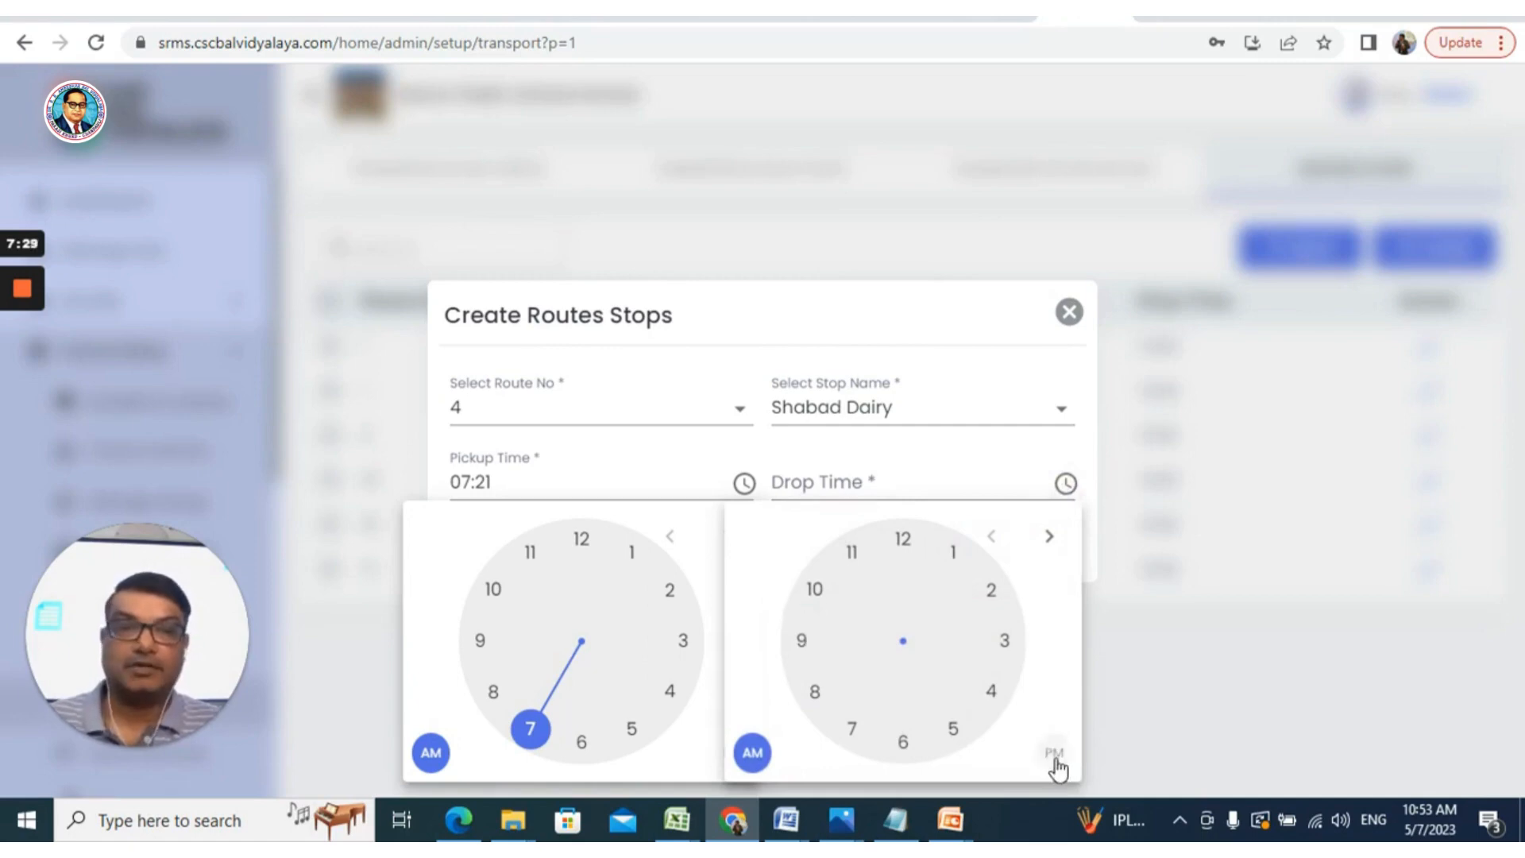
{"action": "left_click", "coordinate": [1050, 752]}
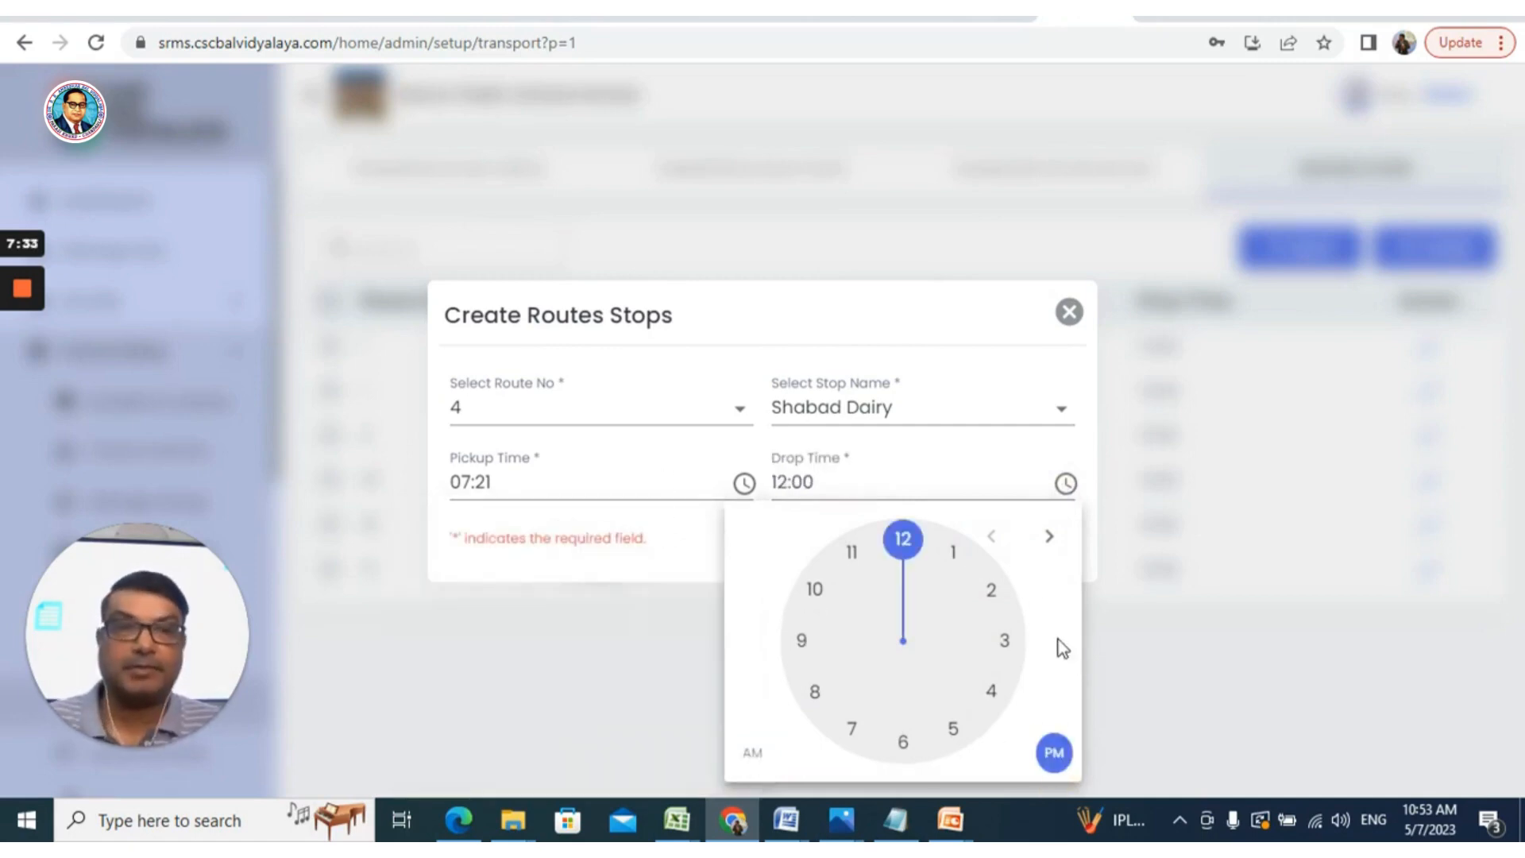
{"action": "left_click", "coordinate": [989, 592]}
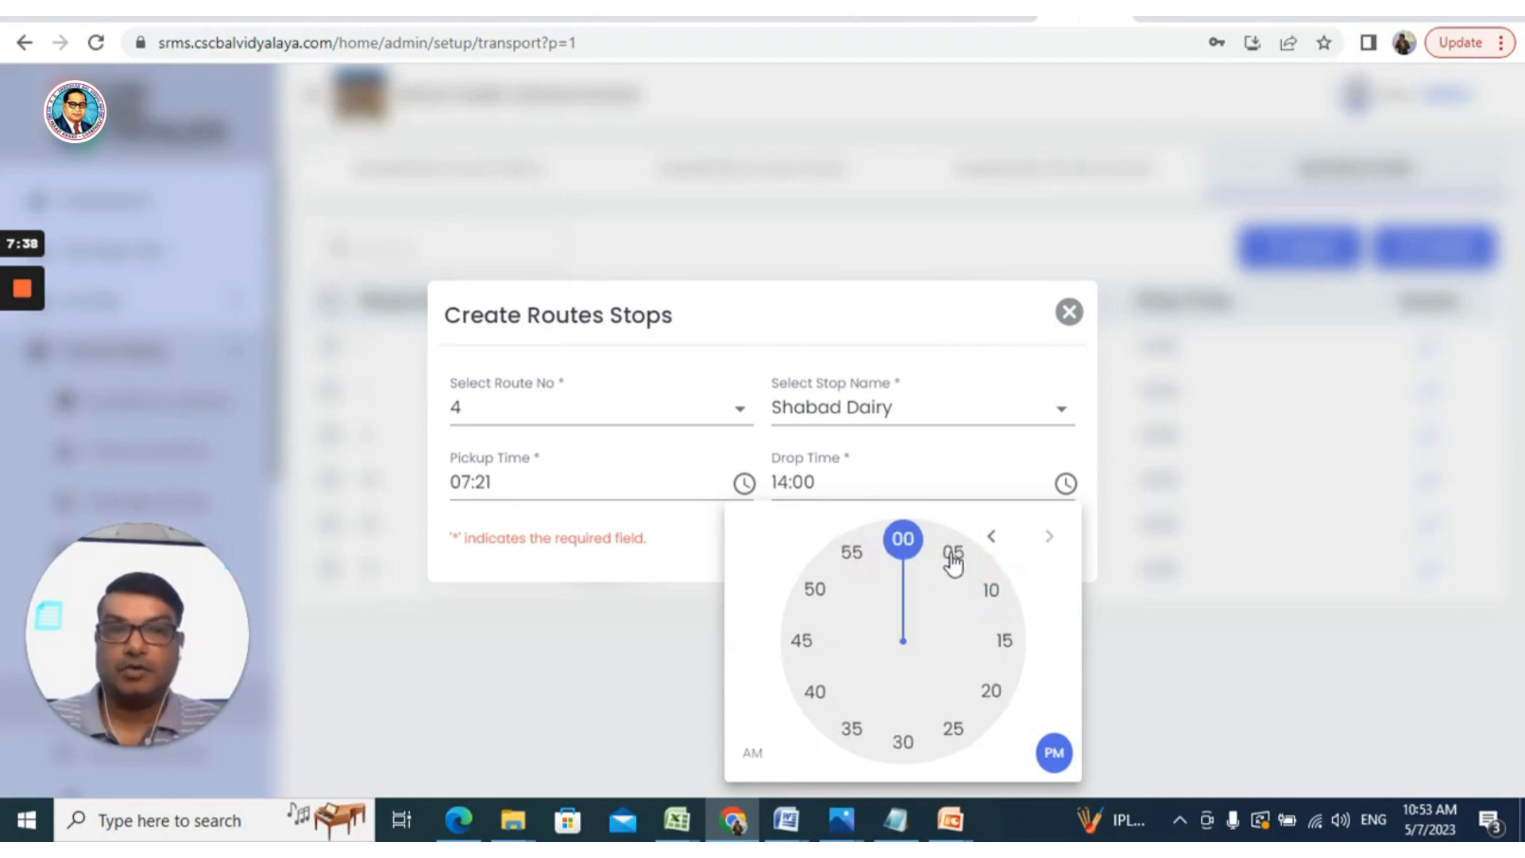
{"action": "left_click", "coordinate": [952, 556]}
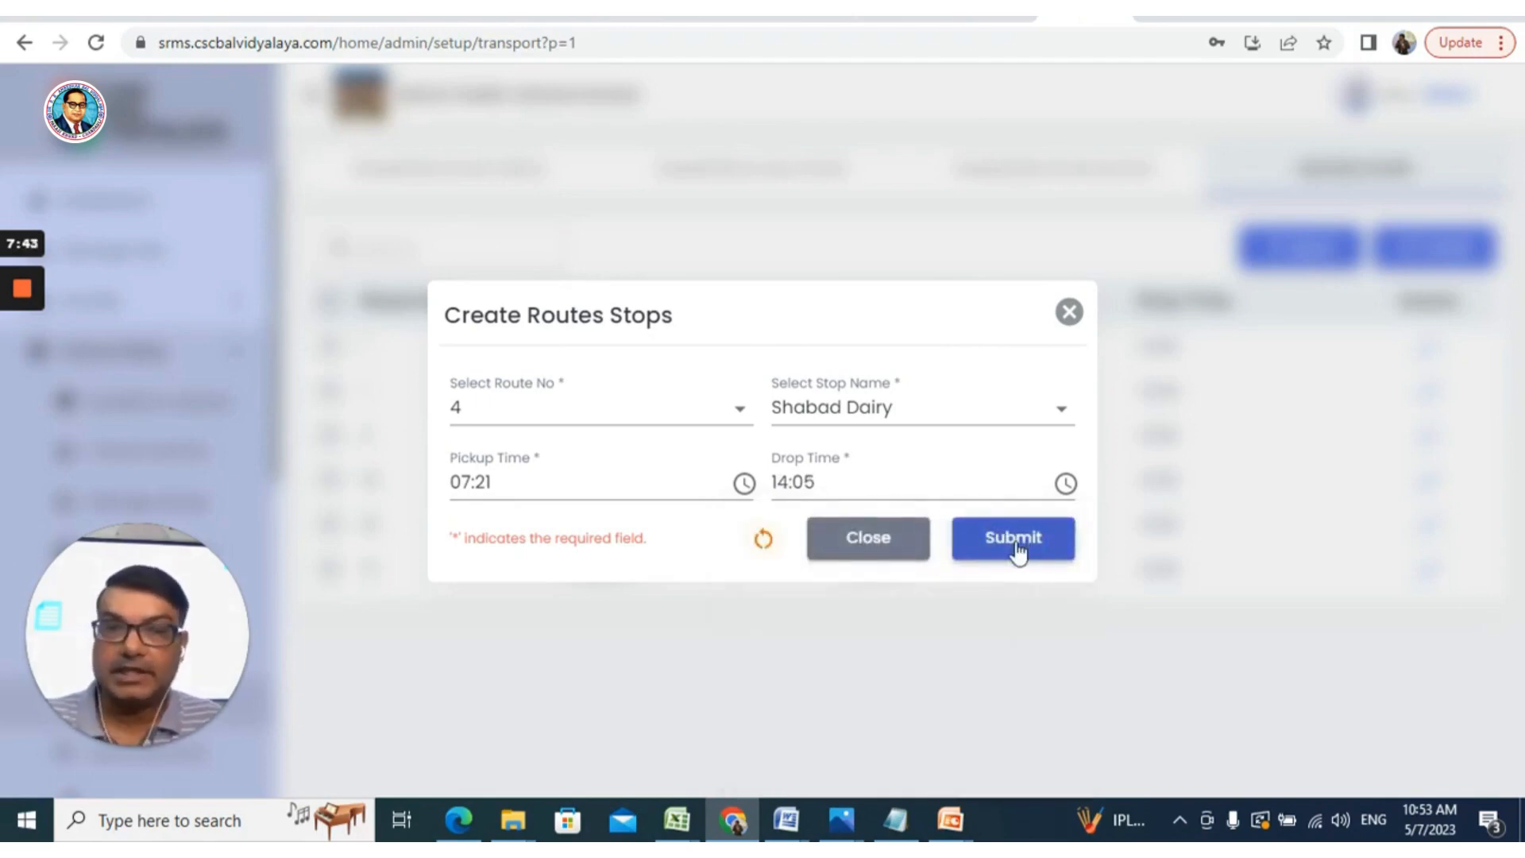
{"action": "left_click", "coordinate": [1016, 544]}
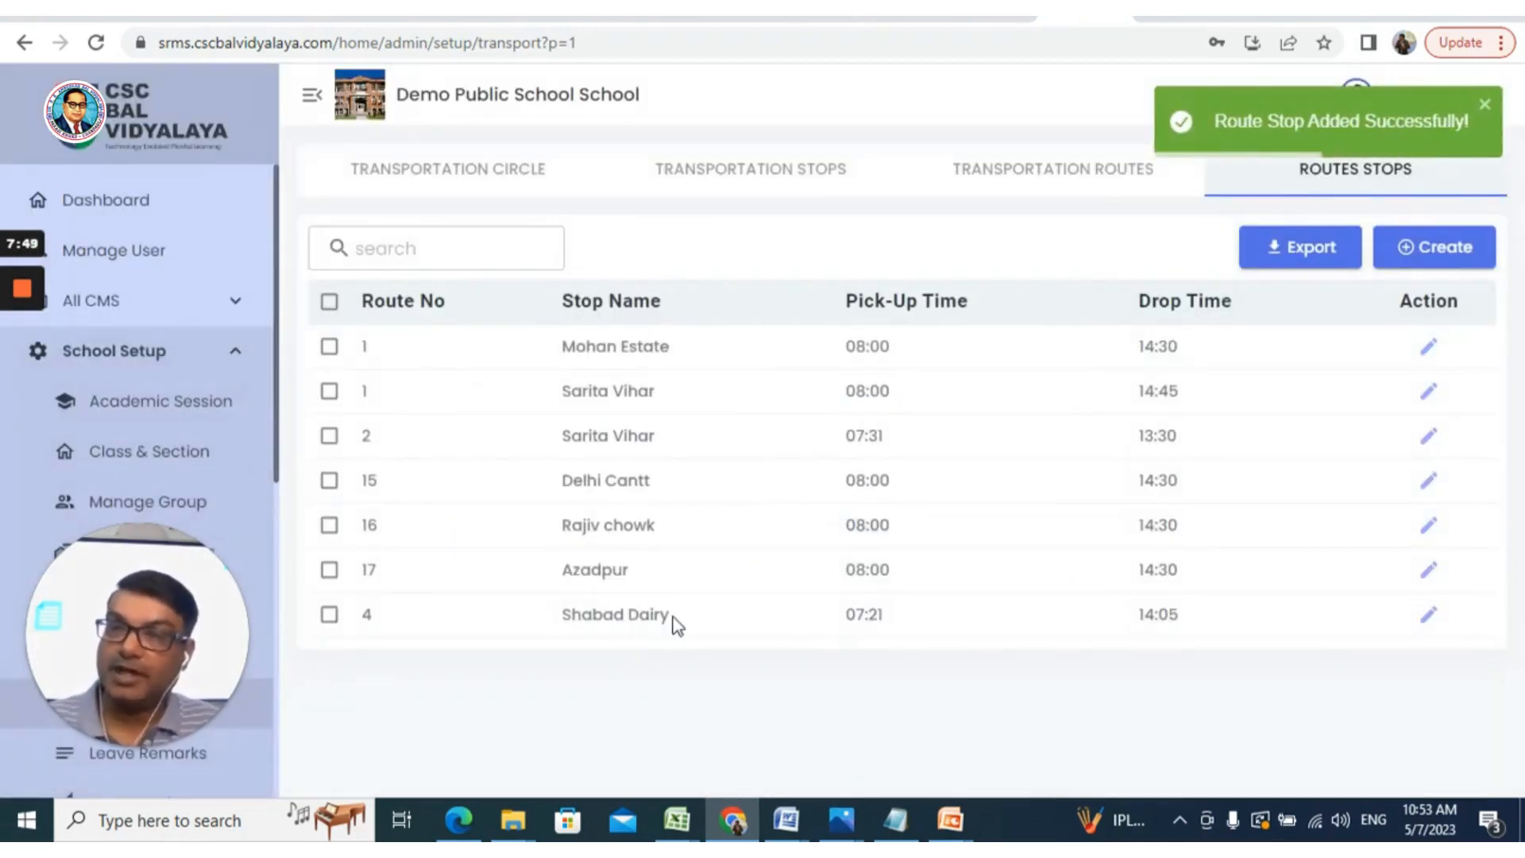
Start a new route stop for route 4 at Rohini Sec 17
{"action": "left_click", "coordinate": [1444, 254]}
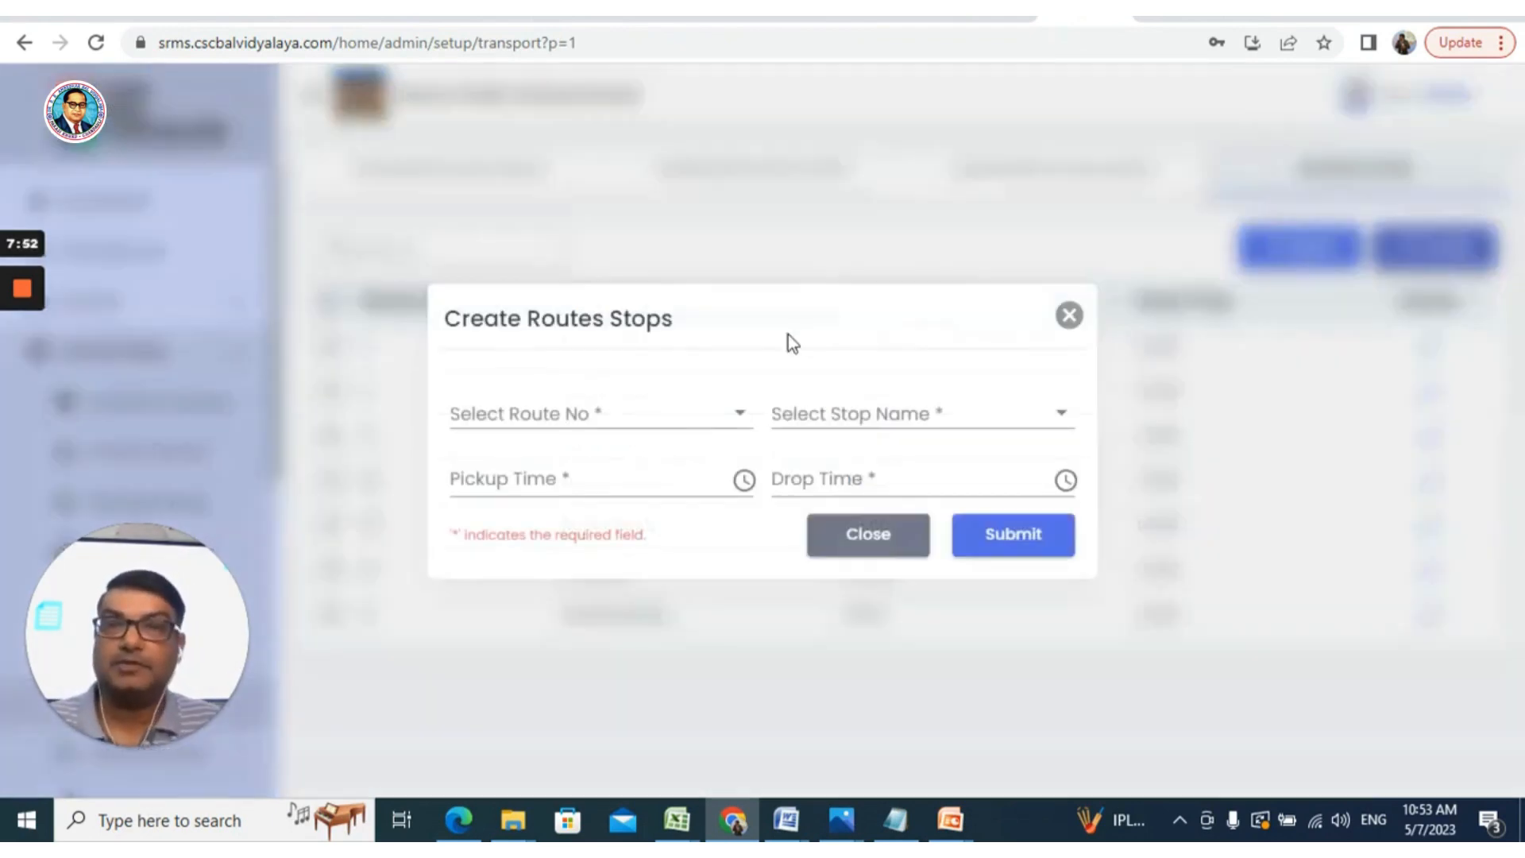
{"action": "left_click", "coordinate": [694, 417]}
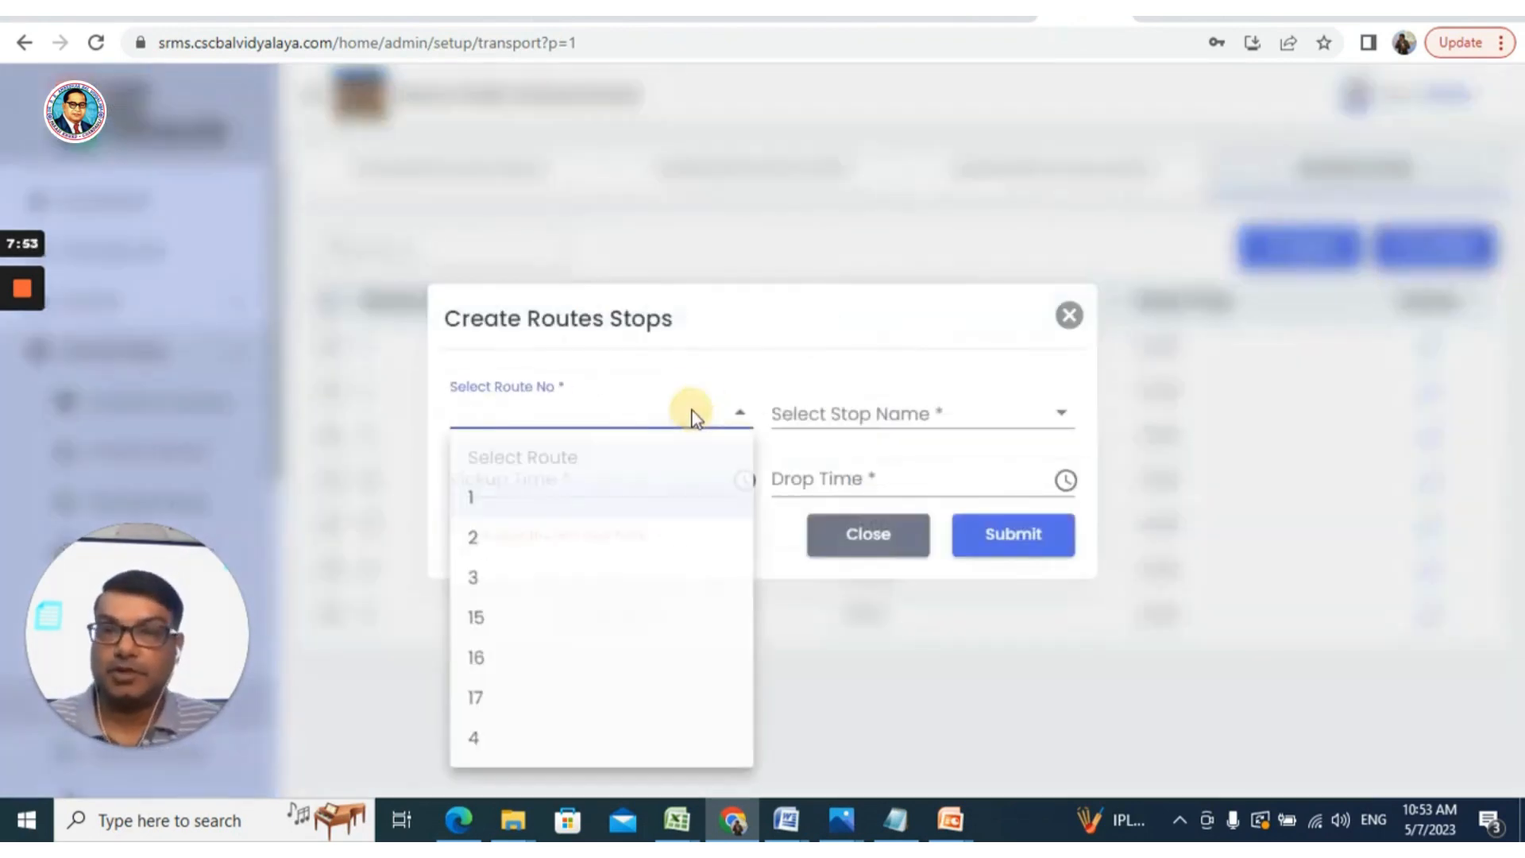
{"action": "left_click", "coordinate": [588, 739]}
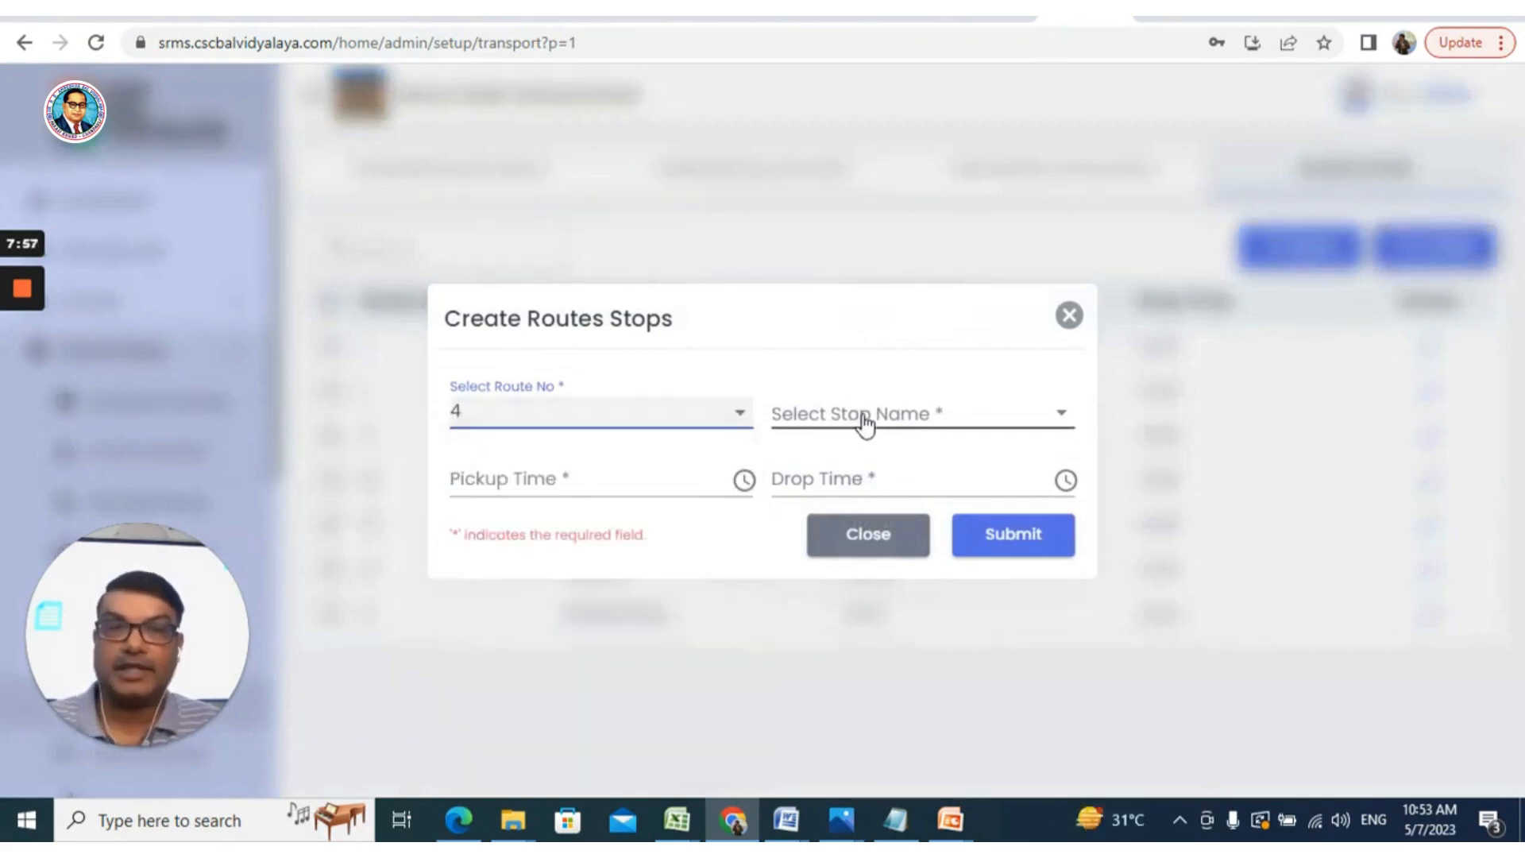
{"action": "left_click", "coordinate": [864, 416]}
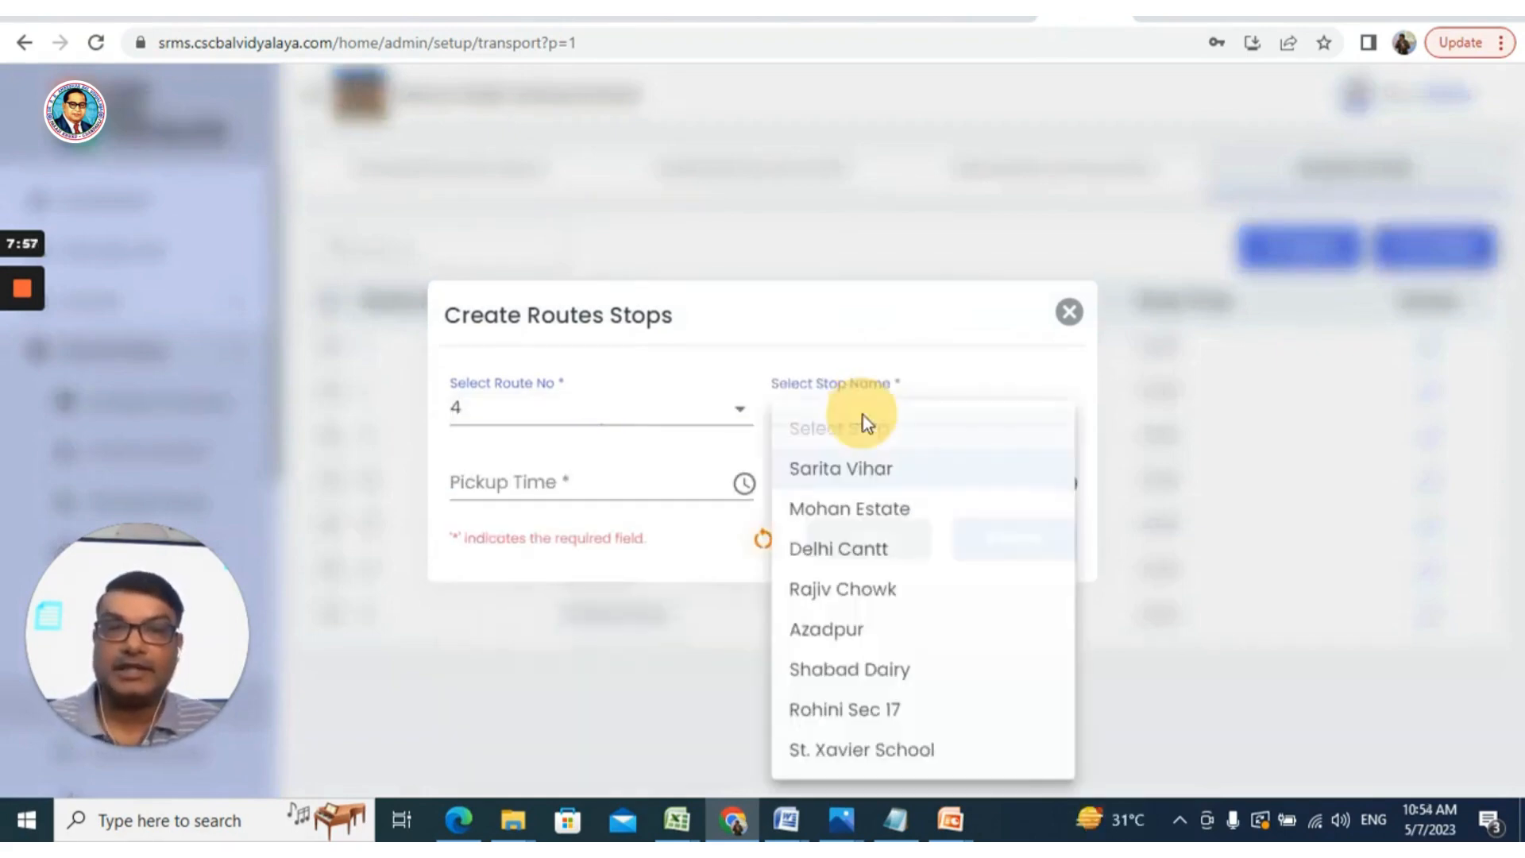
{"action": "left_click", "coordinate": [863, 719]}
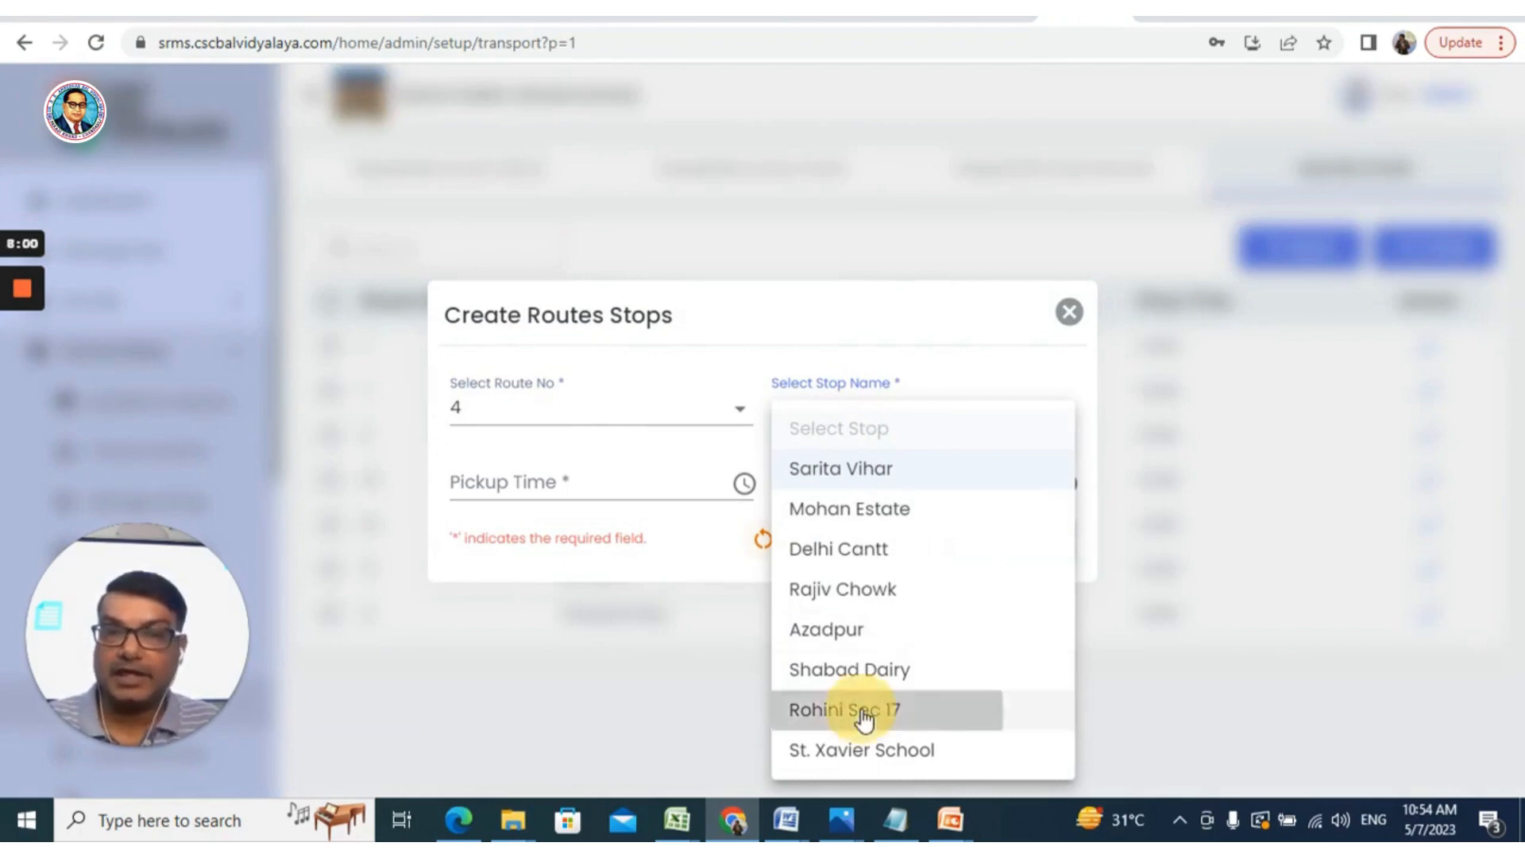
Set pickup to 07:35 AM and drop to 2:06 PM, then submit the stop
{"action": "left_click", "coordinate": [613, 483]}
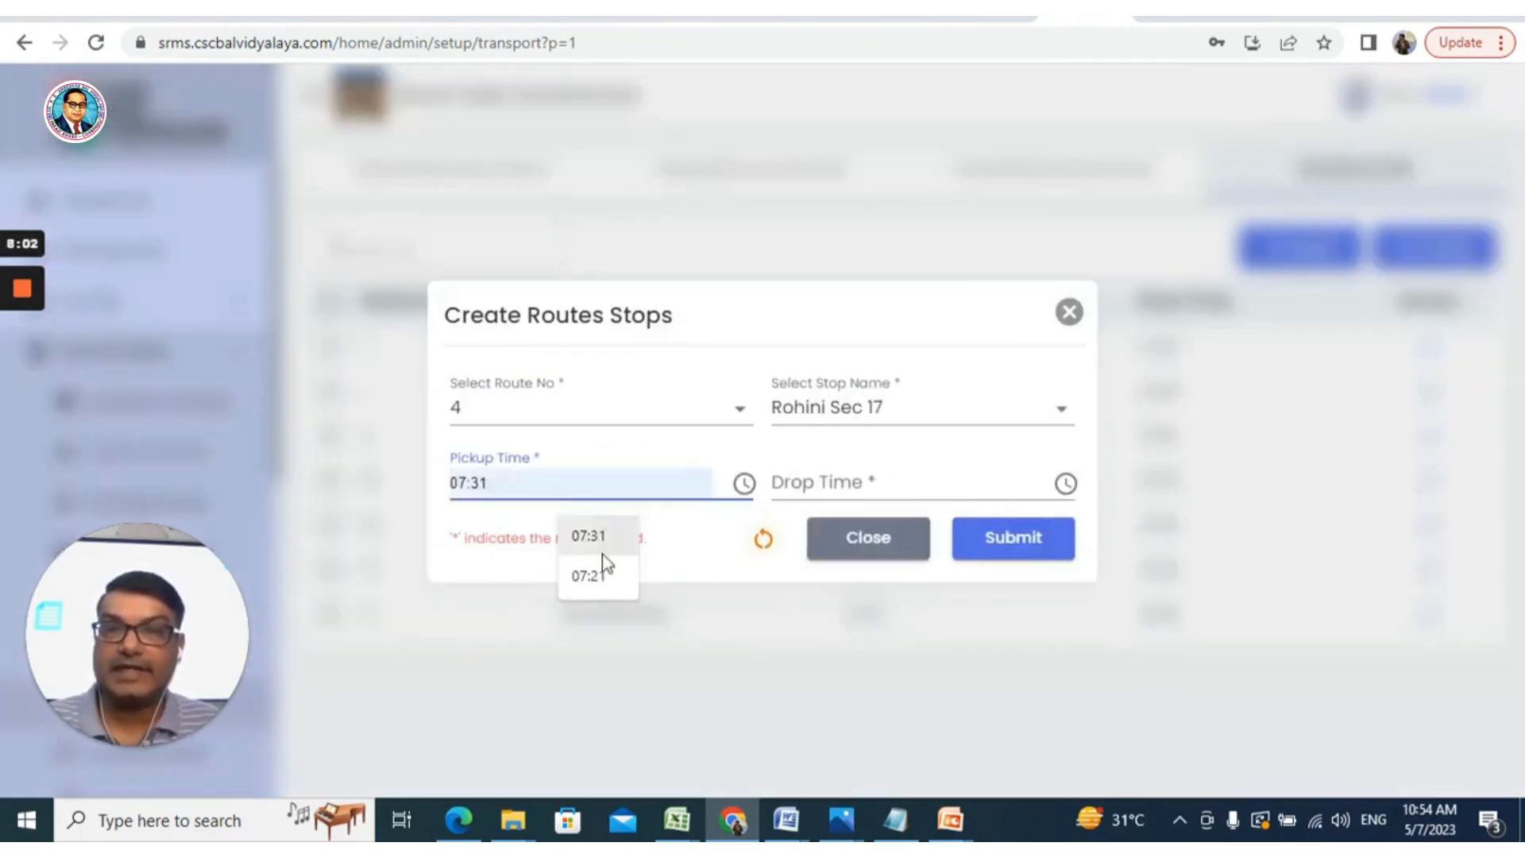
{"action": "left_click", "coordinate": [745, 483]}
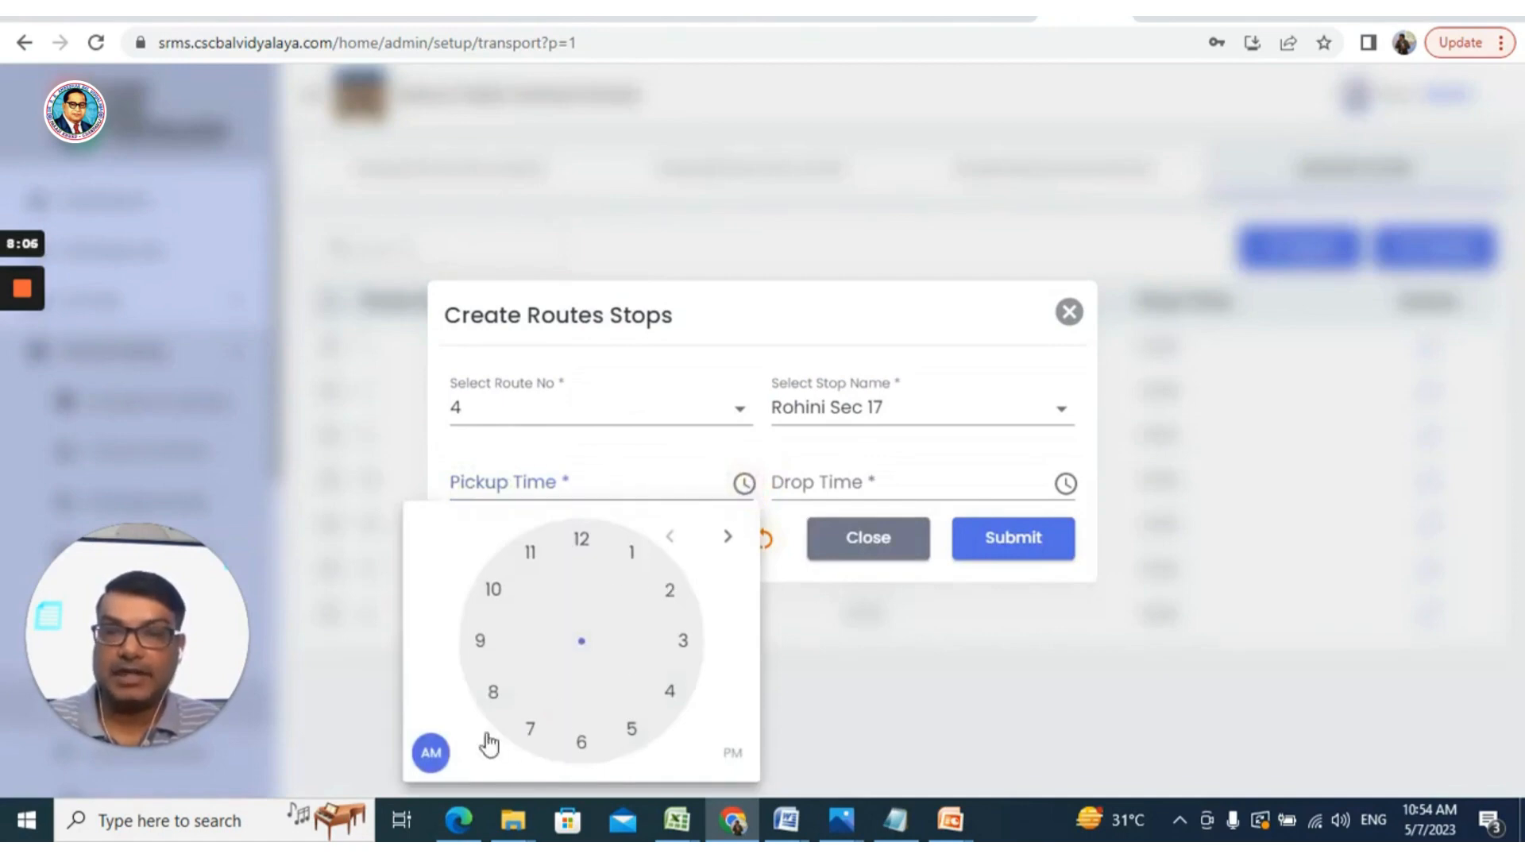
{"action": "left_click", "coordinate": [432, 752]}
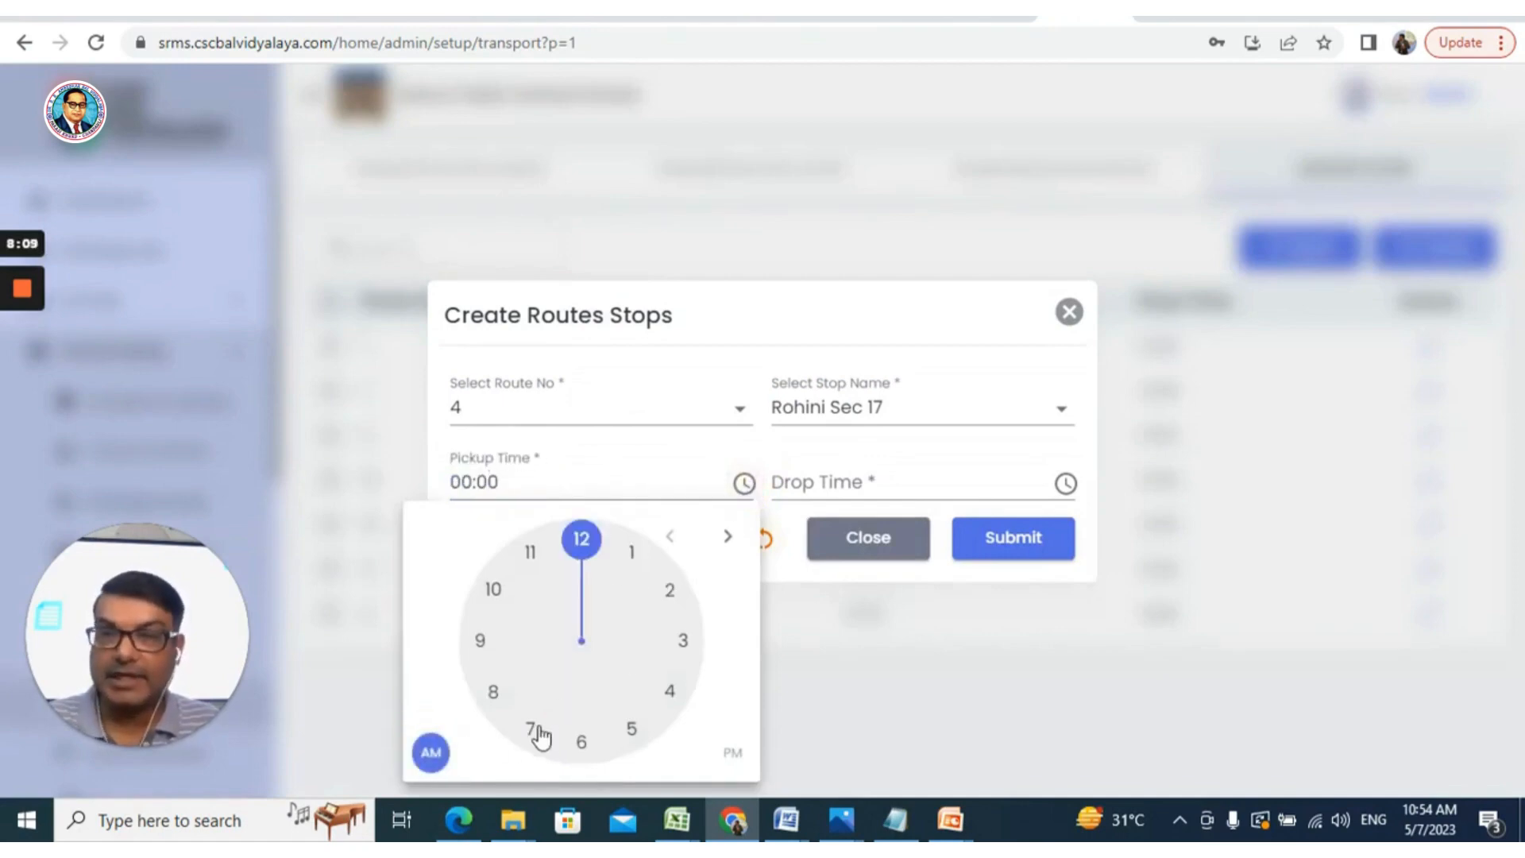
{"action": "left_click", "coordinate": [532, 726]}
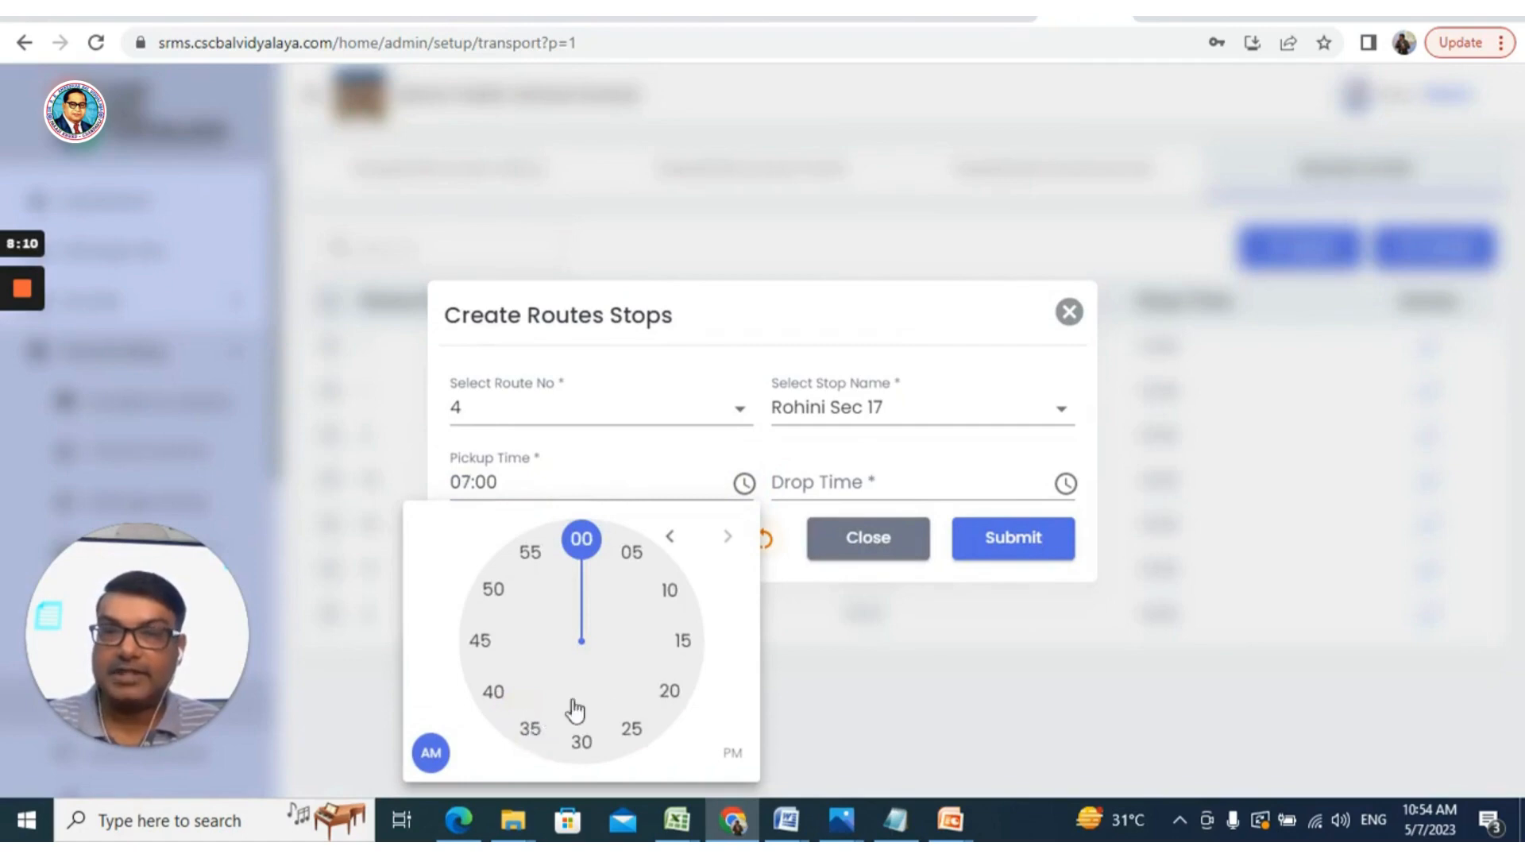
{"action": "left_click", "coordinate": [531, 731]}
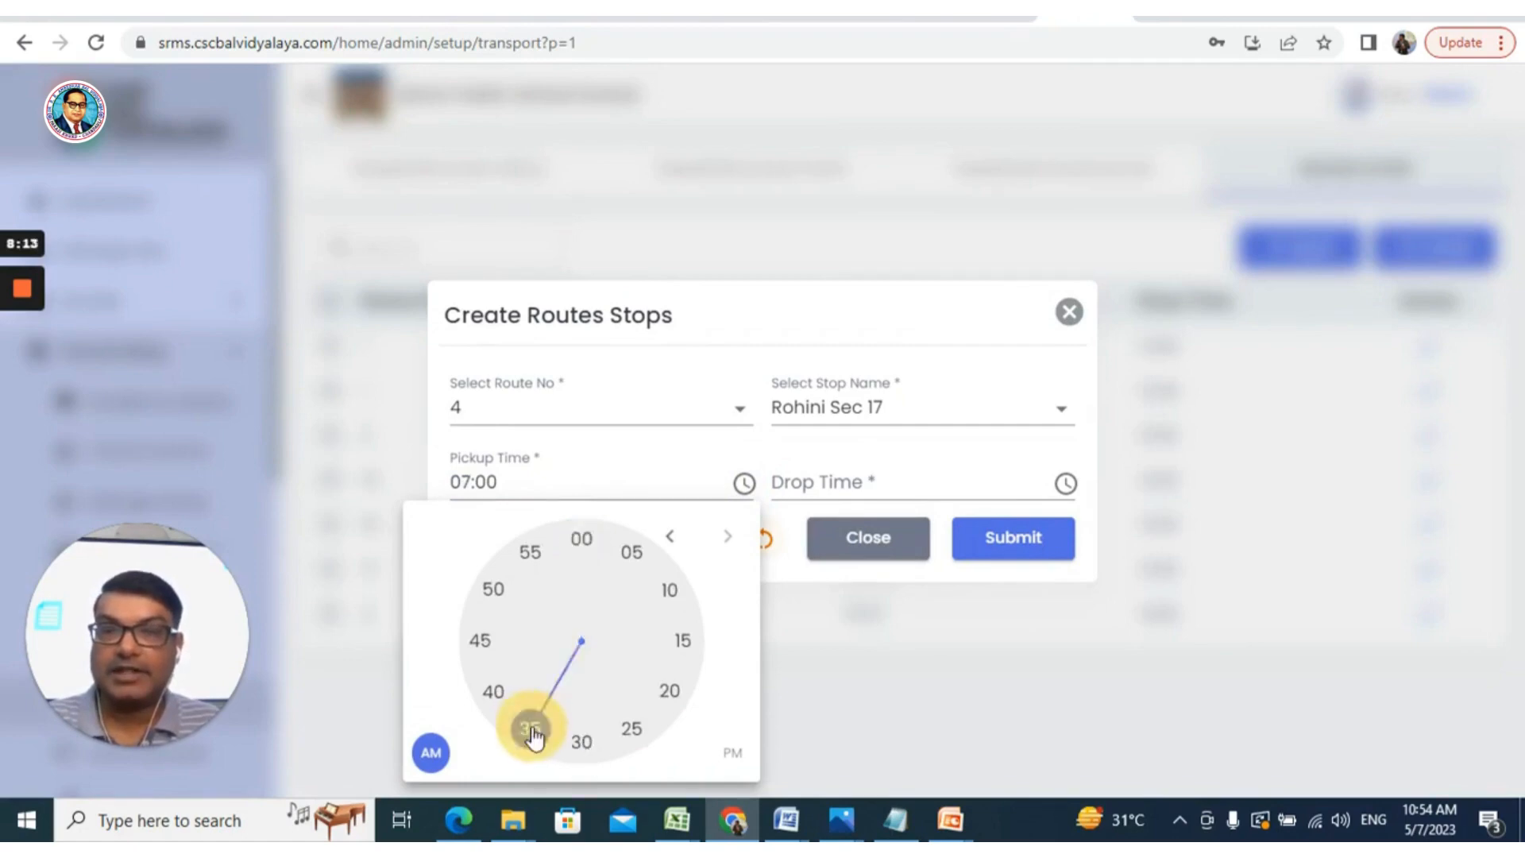
{"action": "left_click", "coordinate": [1065, 485]}
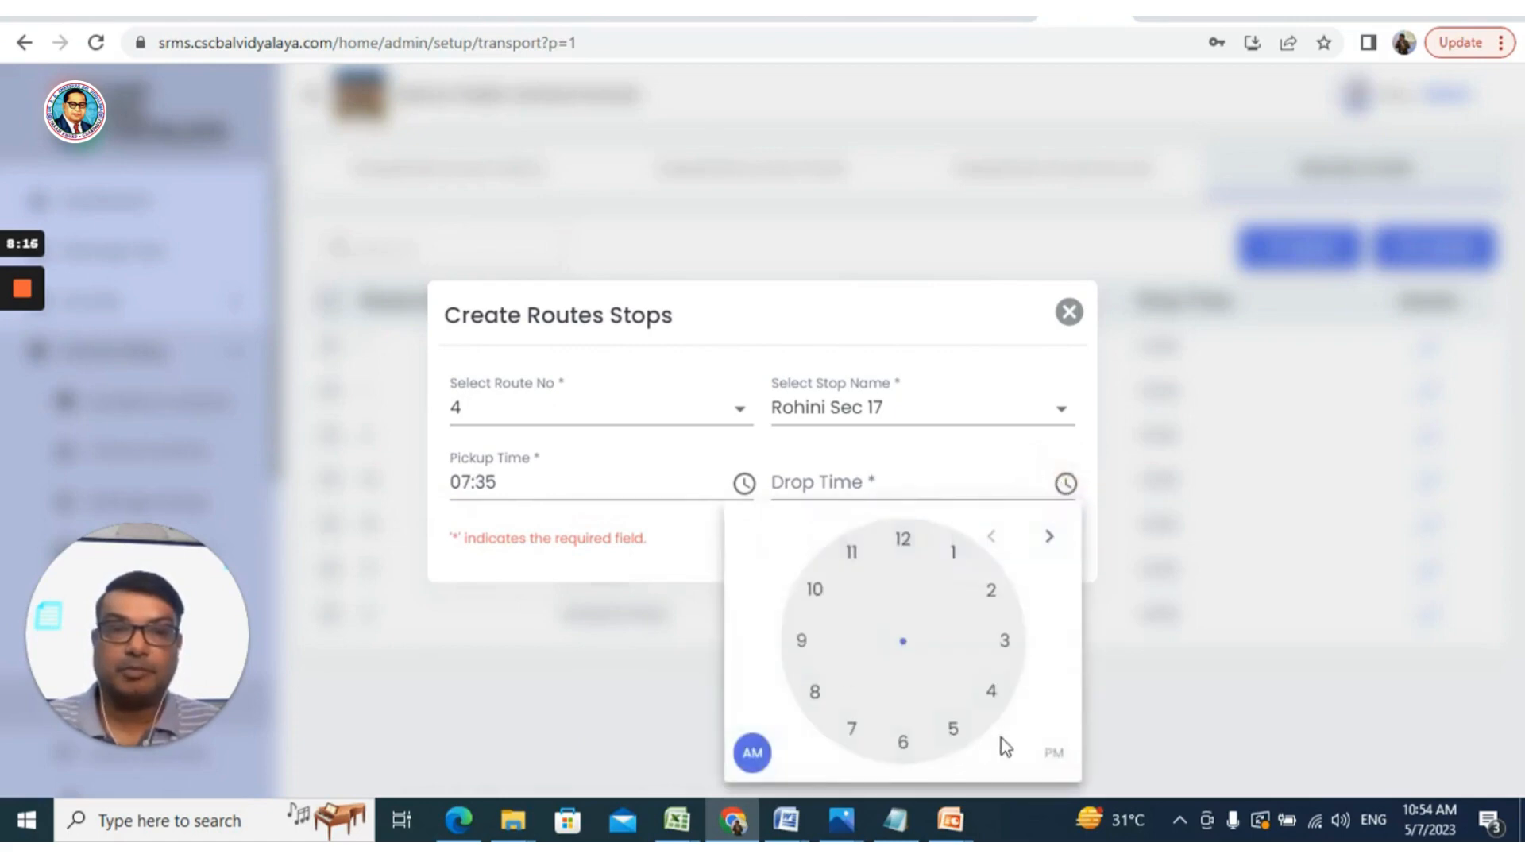
{"action": "left_click", "coordinate": [1055, 754]}
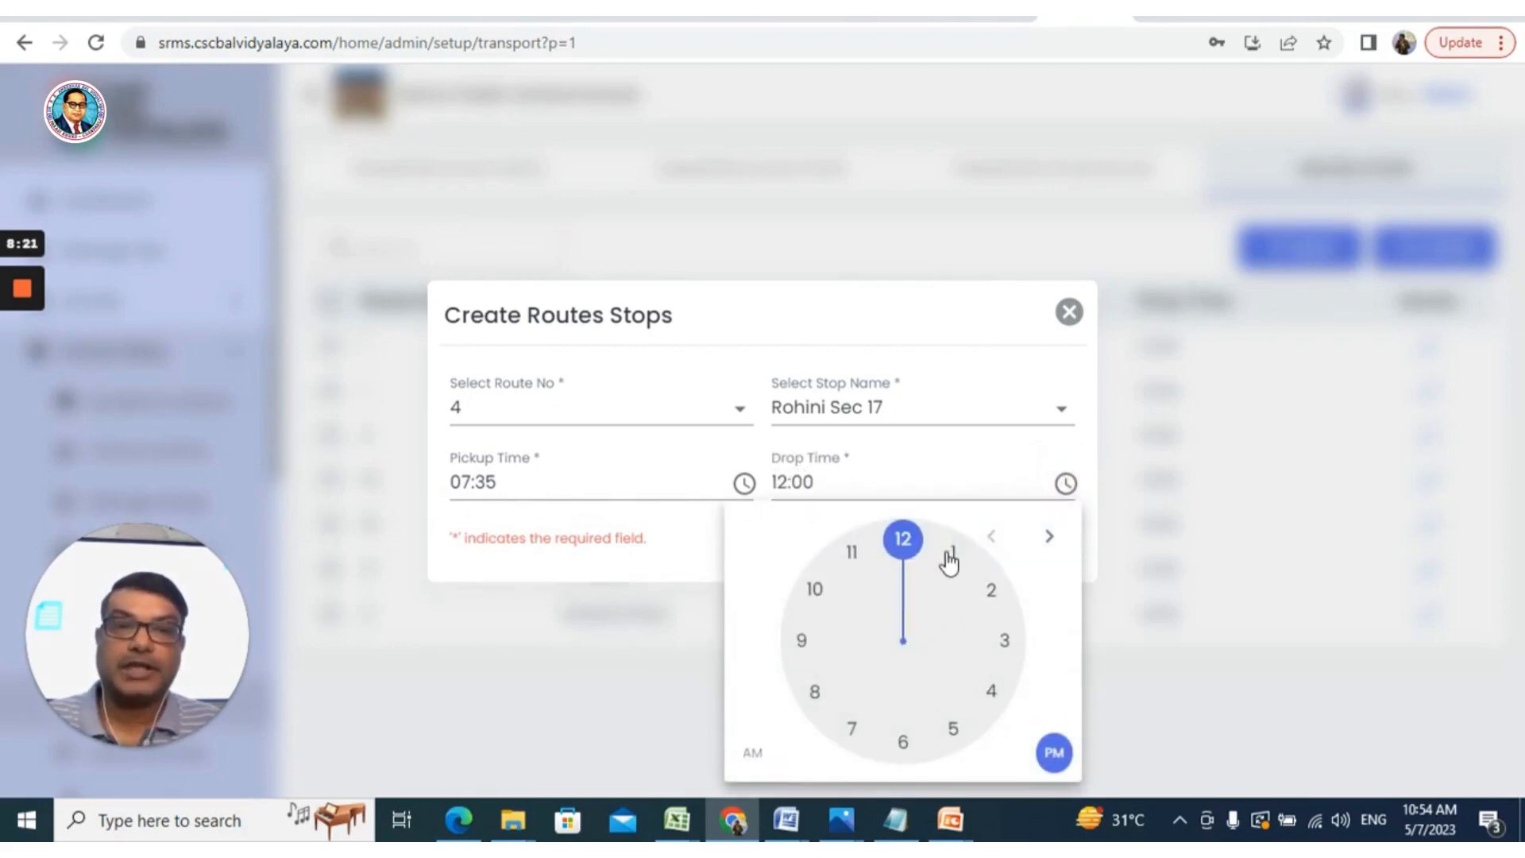
{"action": "left_click", "coordinate": [993, 594]}
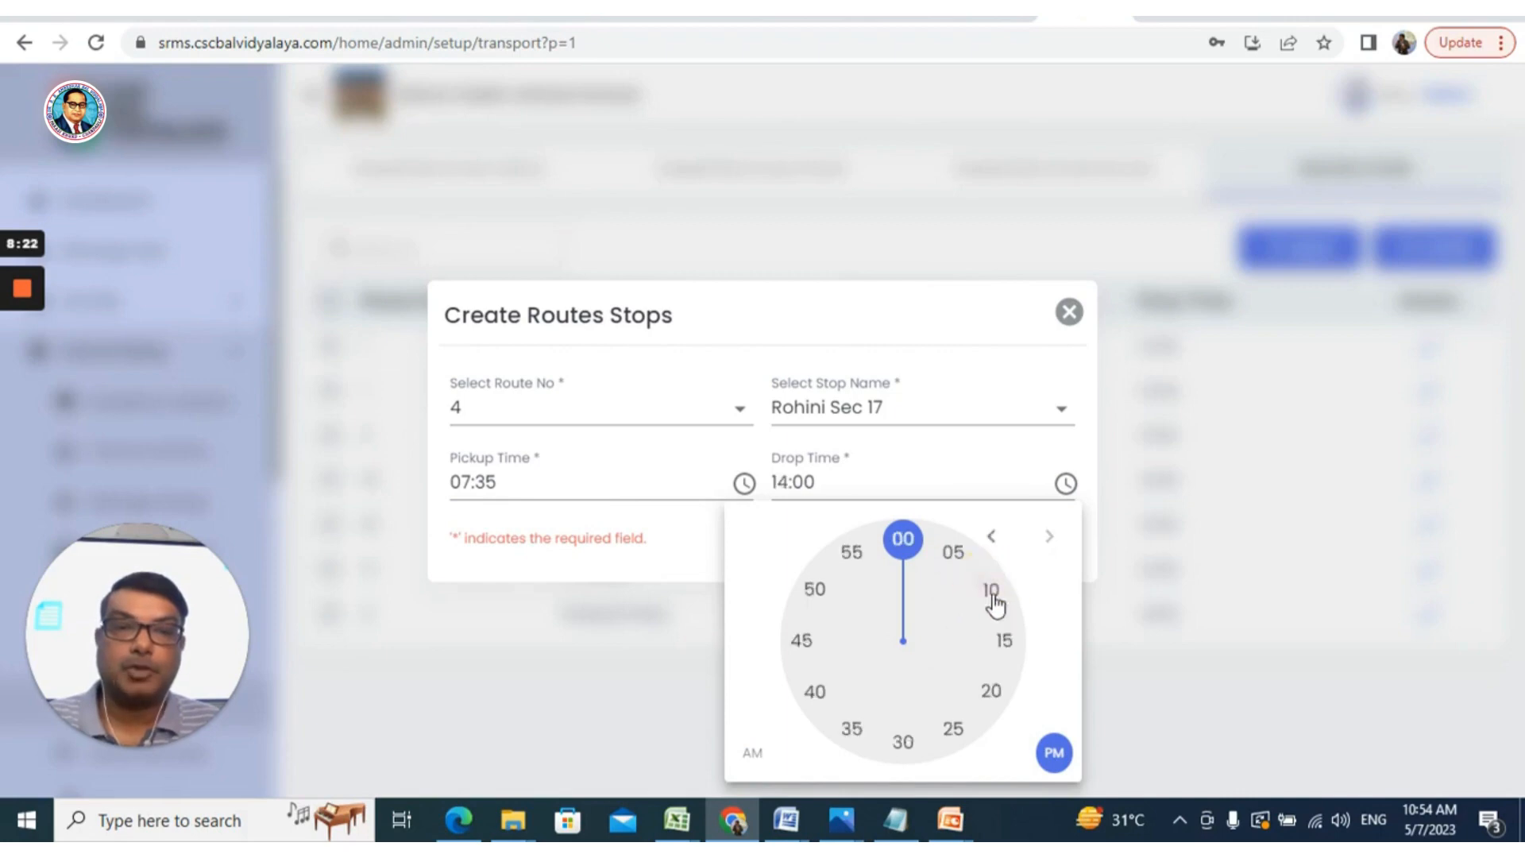
{"action": "left_click", "coordinate": [960, 549]}
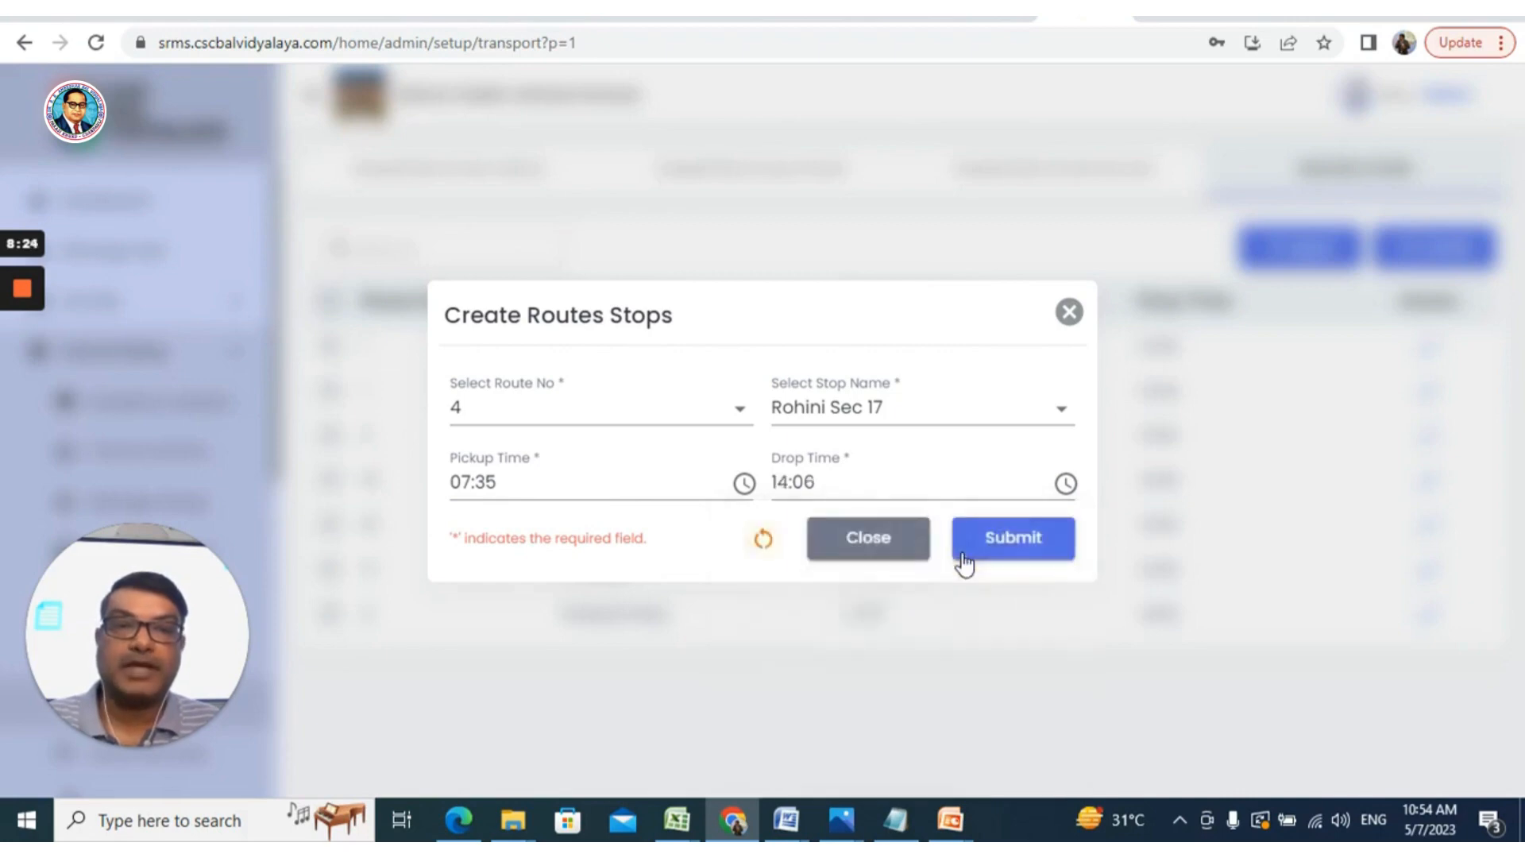
{"action": "left_click", "coordinate": [1015, 545]}
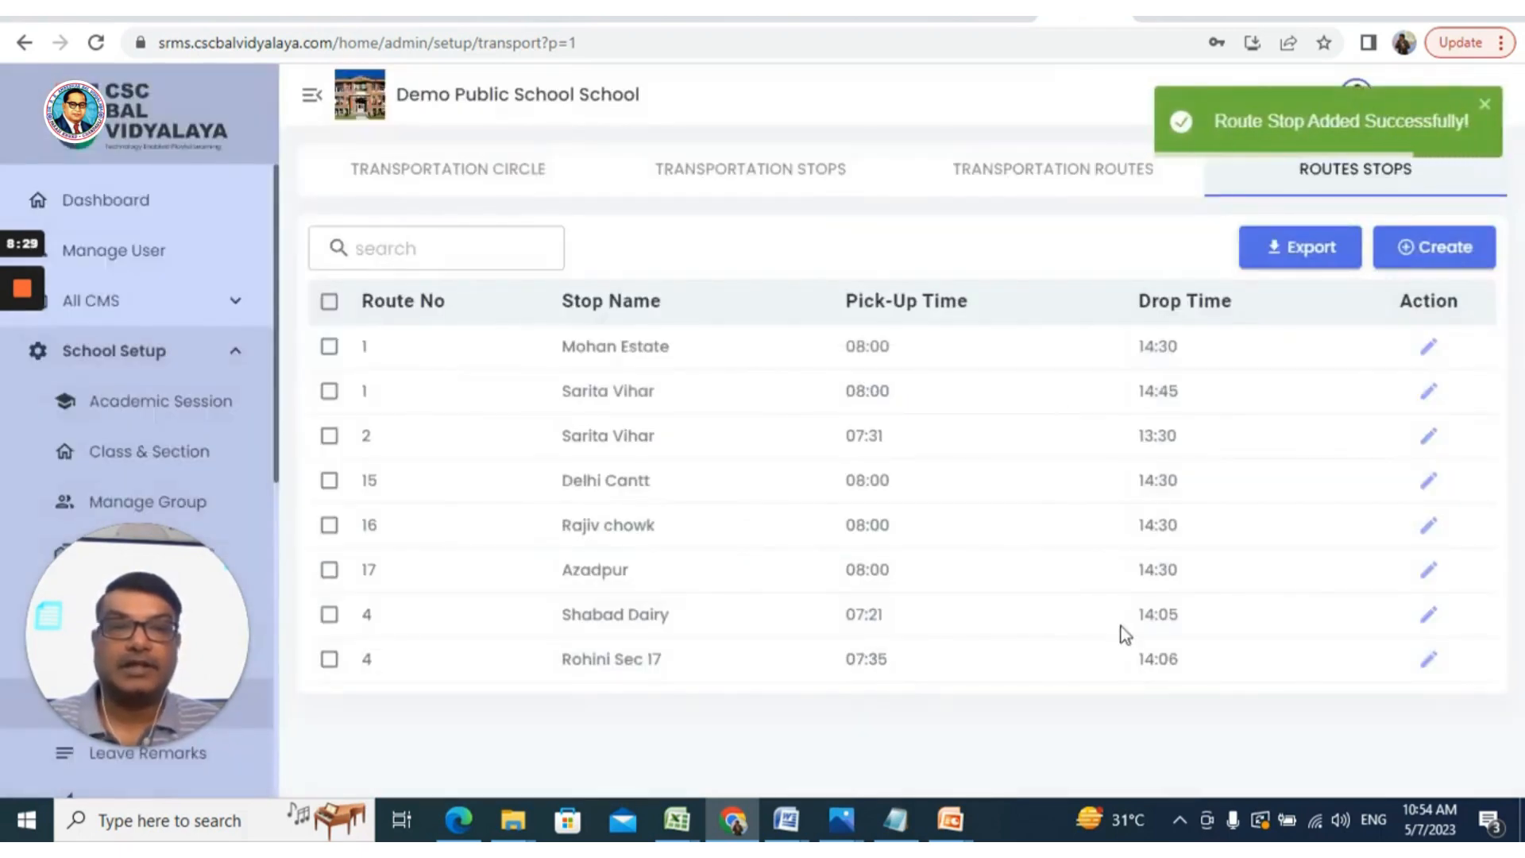
Change the Rohini Sec 17 stop's drop time to 2:25 PM (14:25) and save it
{"action": "left_click", "coordinate": [1433, 664]}
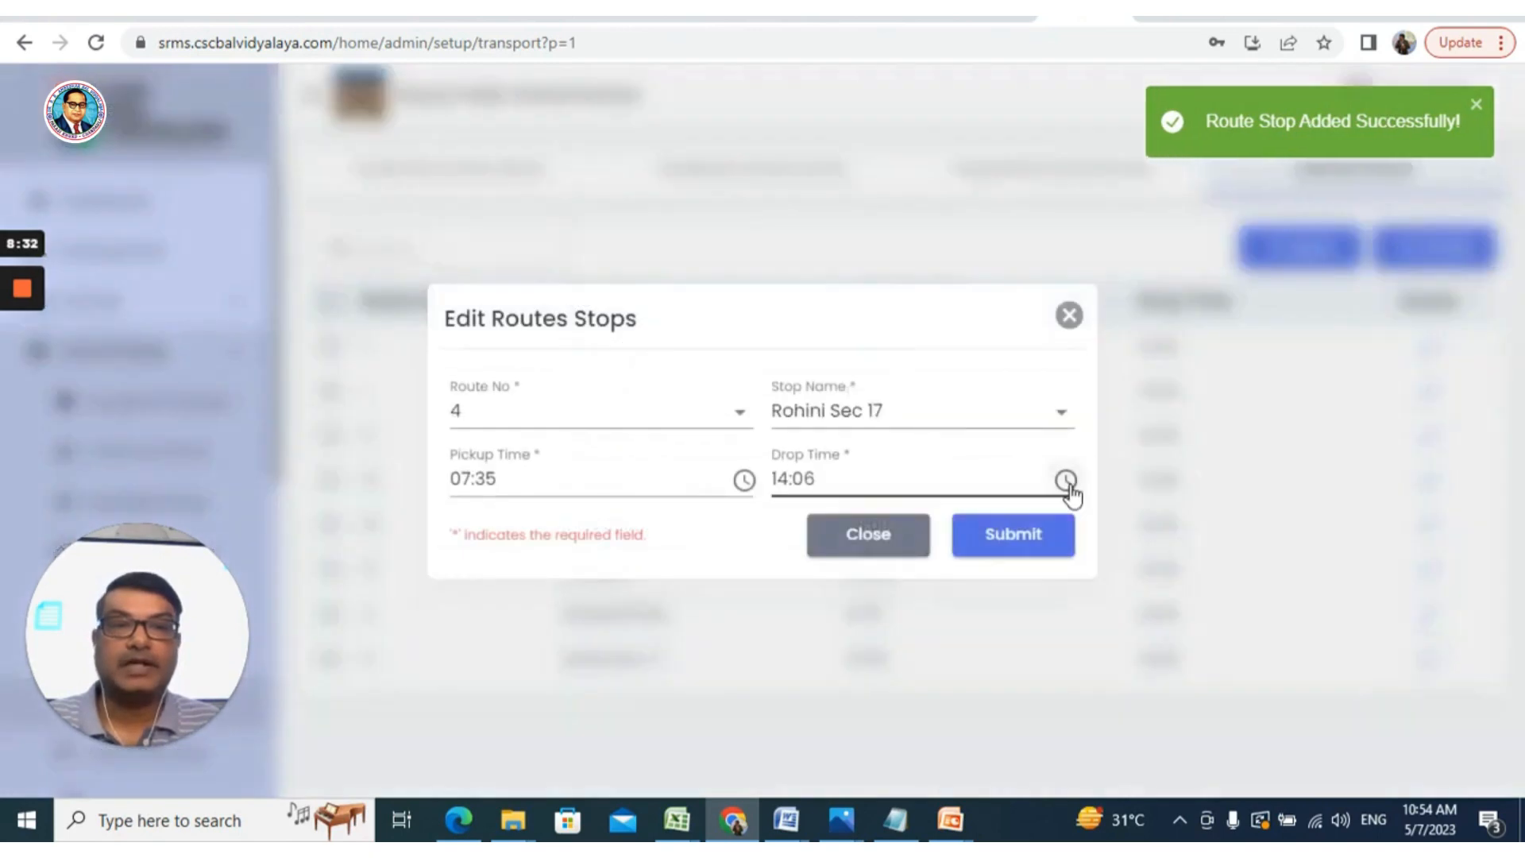
{"action": "left_click", "coordinate": [1066, 483]}
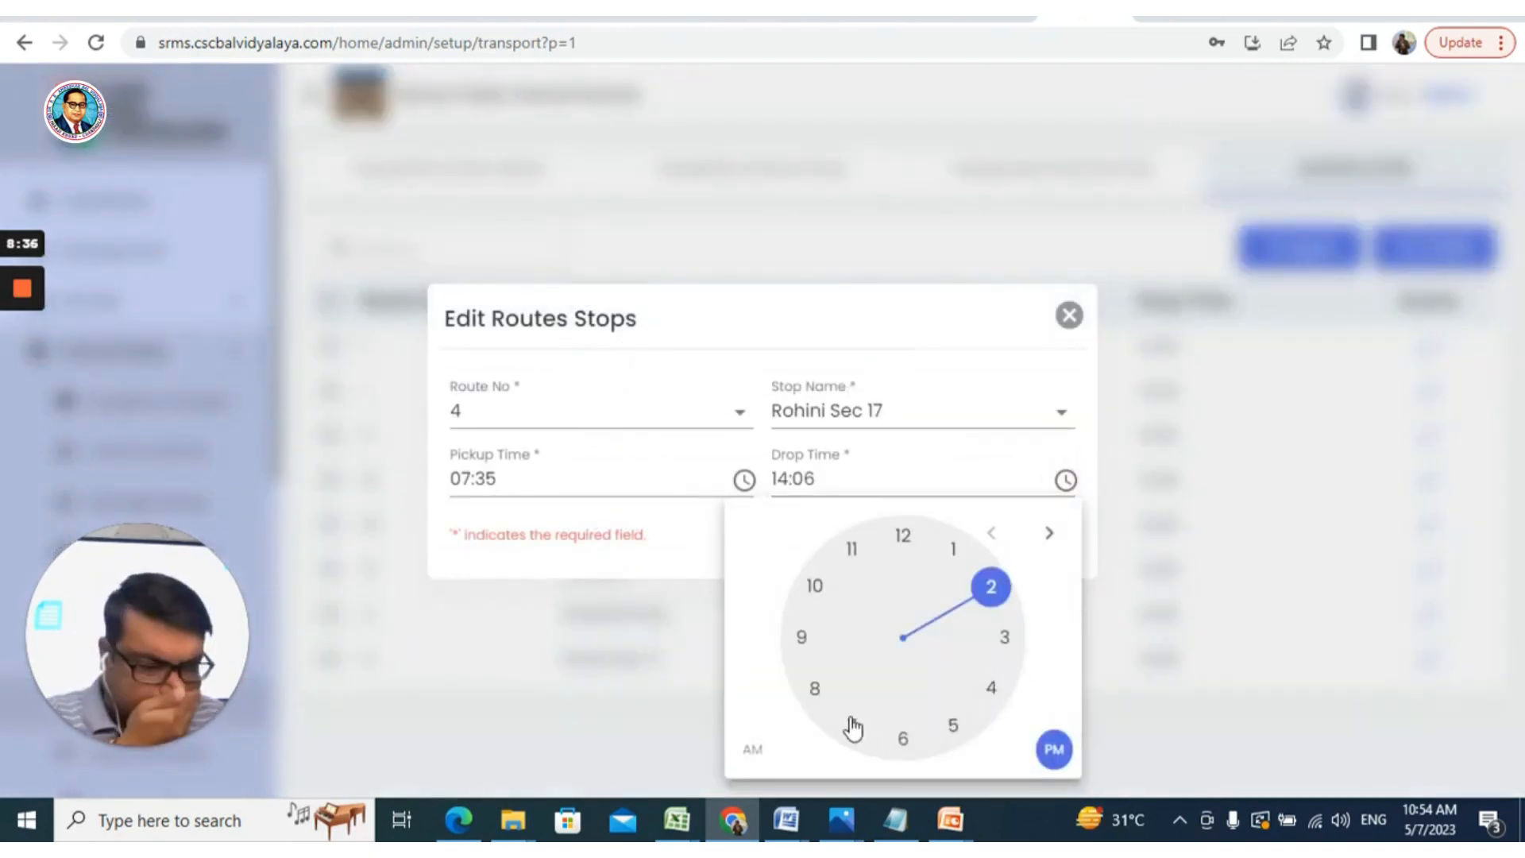
{"action": "left_click", "coordinate": [958, 729]}
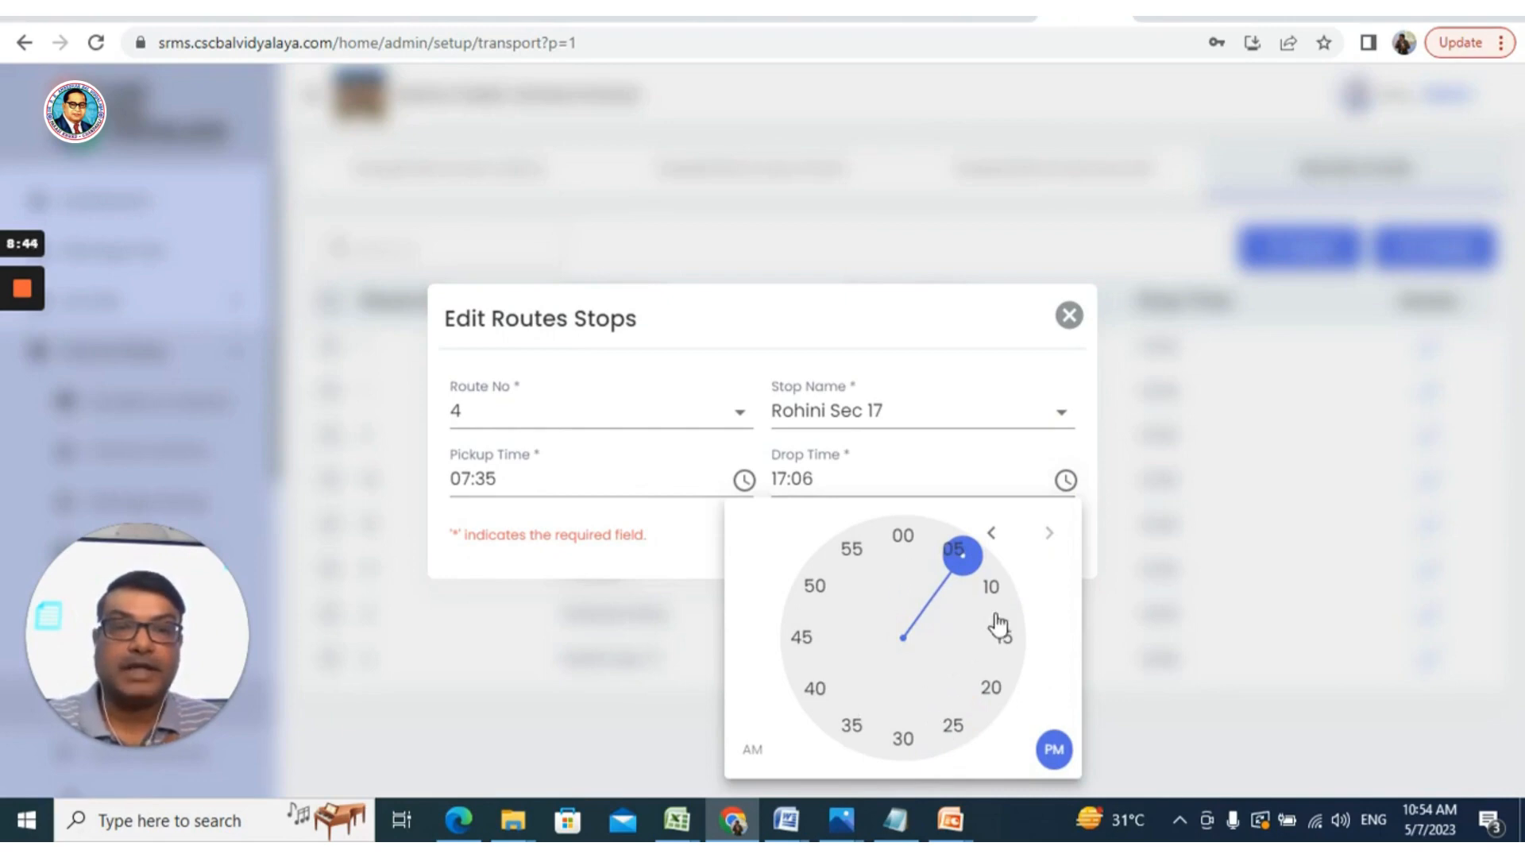
{"action": "left_click", "coordinate": [1067, 484]}
{"action": "left_click", "coordinate": [1066, 481]}
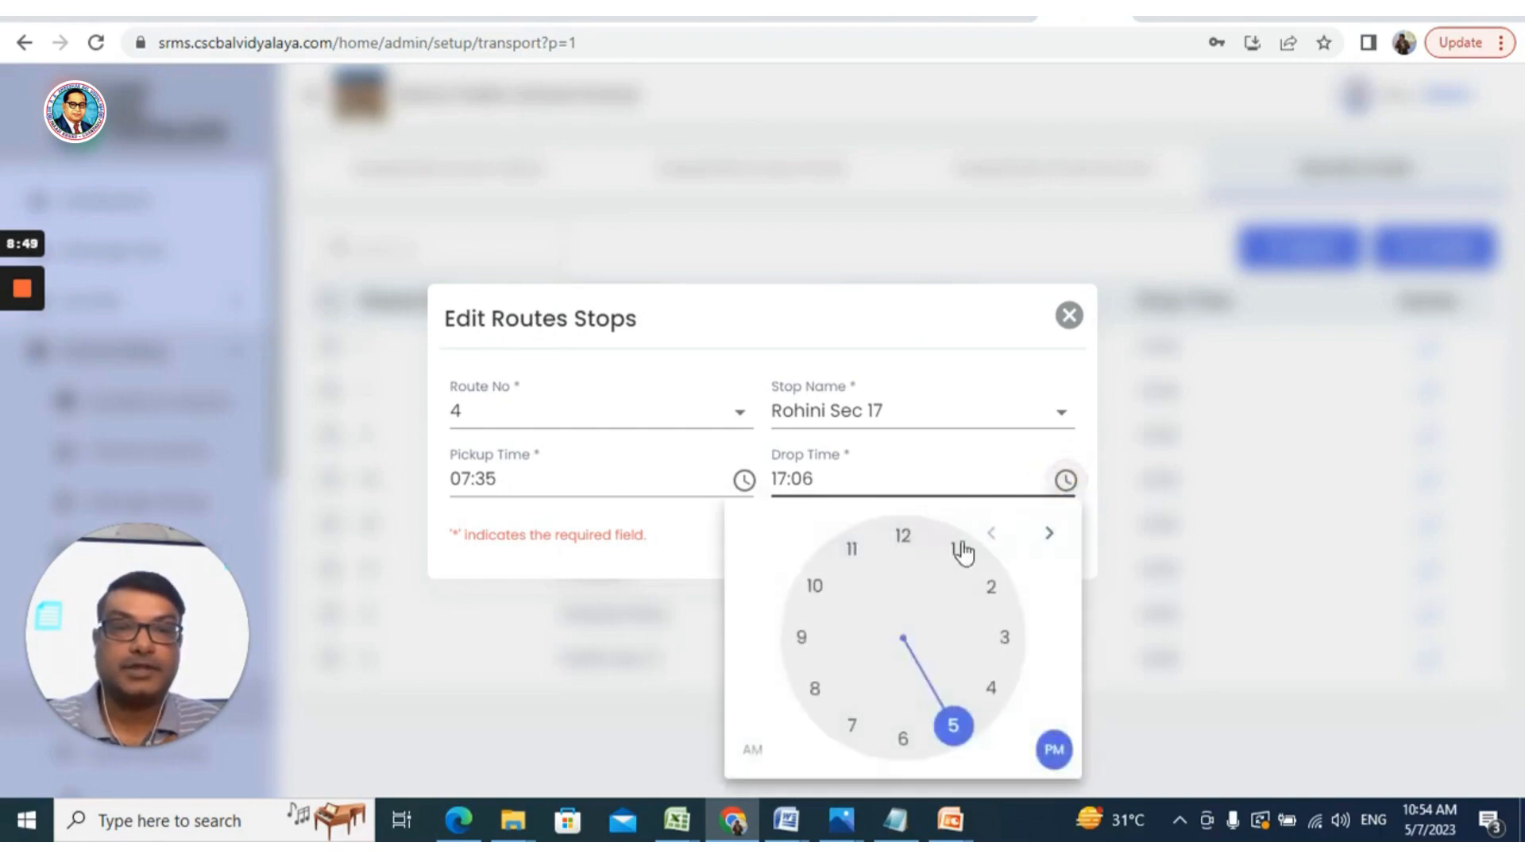
{"action": "left_click", "coordinate": [988, 588]}
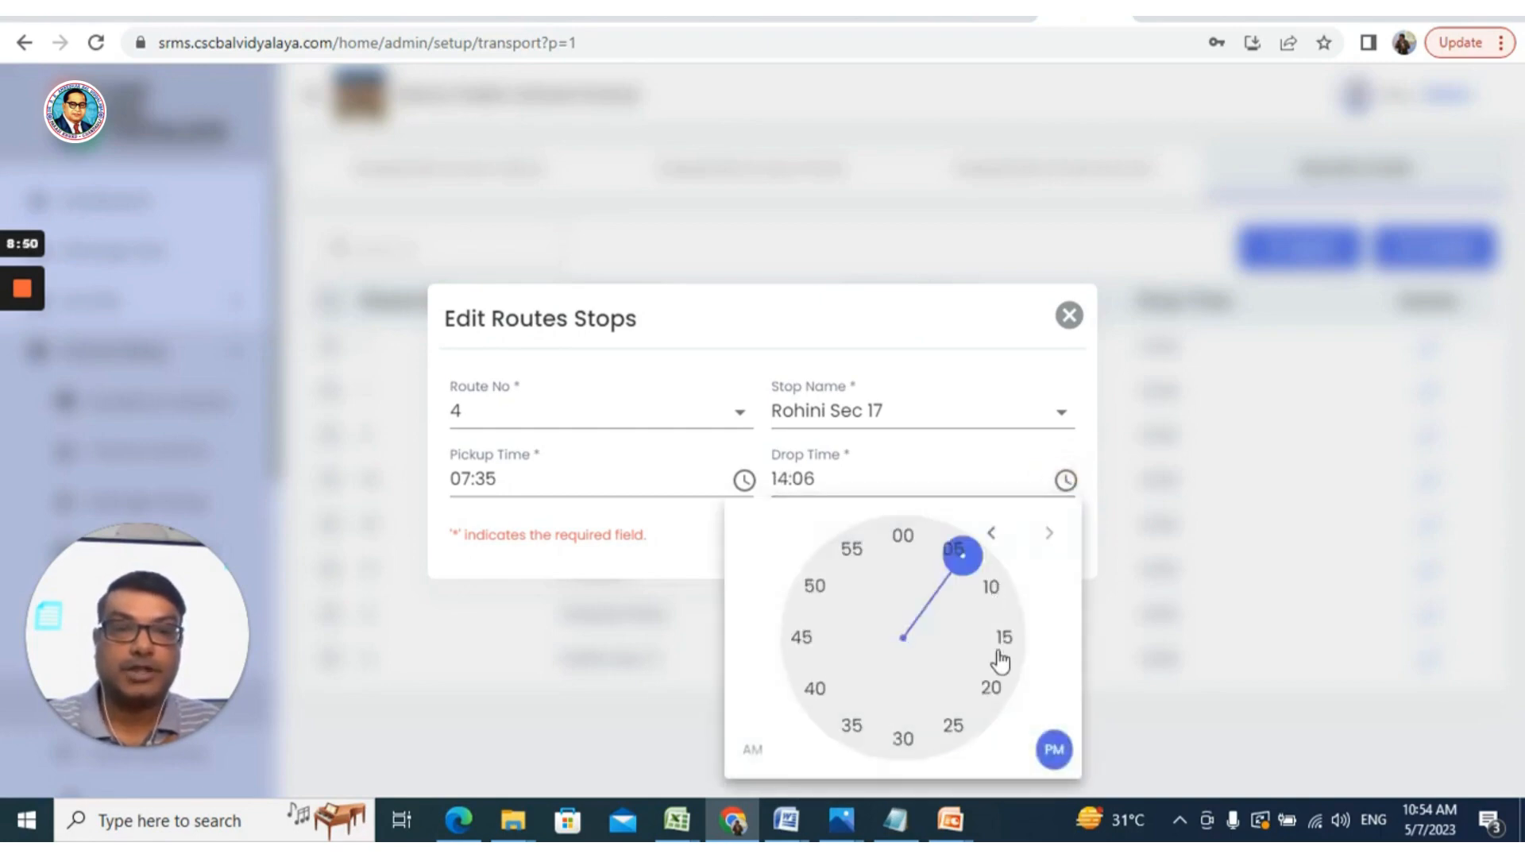
{"action": "left_click", "coordinate": [954, 732]}
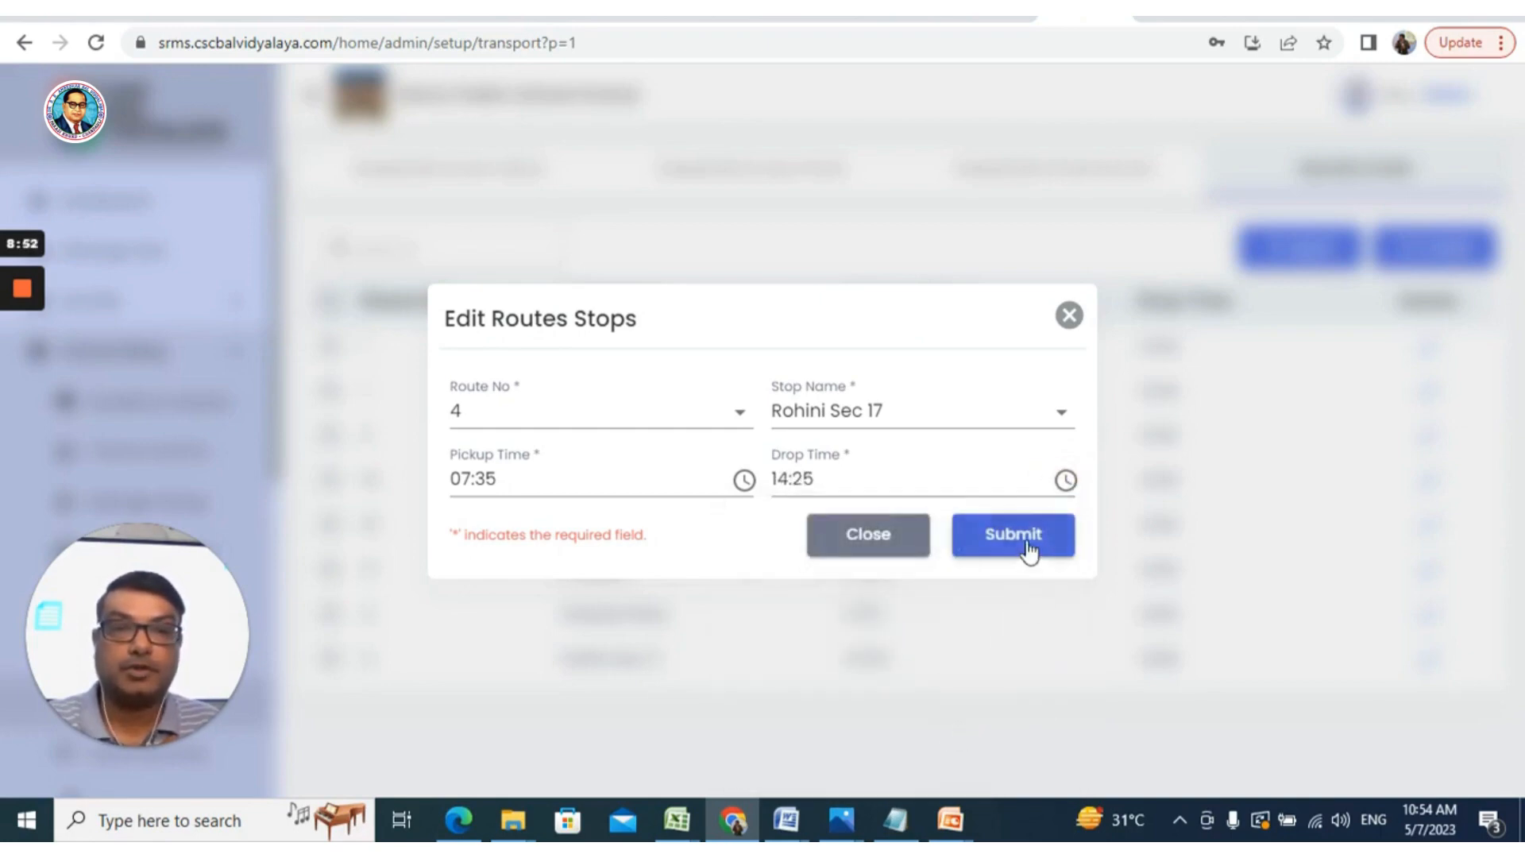
{"action": "left_click", "coordinate": [1027, 544]}
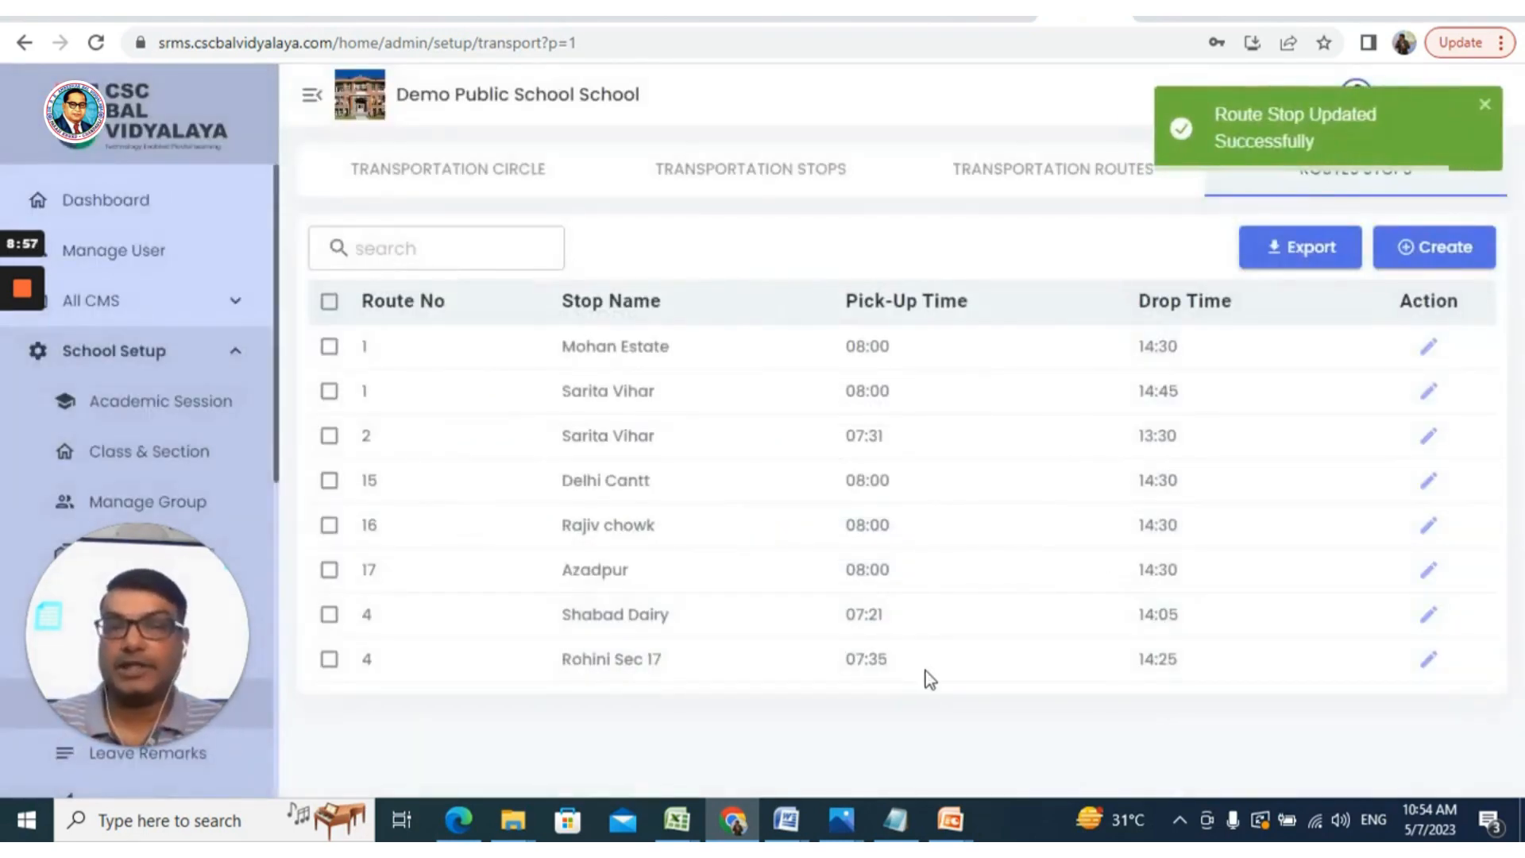
{"action": "left_click", "coordinate": [1450, 245]}
Choose route 4 and St. Xavier School as the stop
{"action": "left_click", "coordinate": [675, 418]}
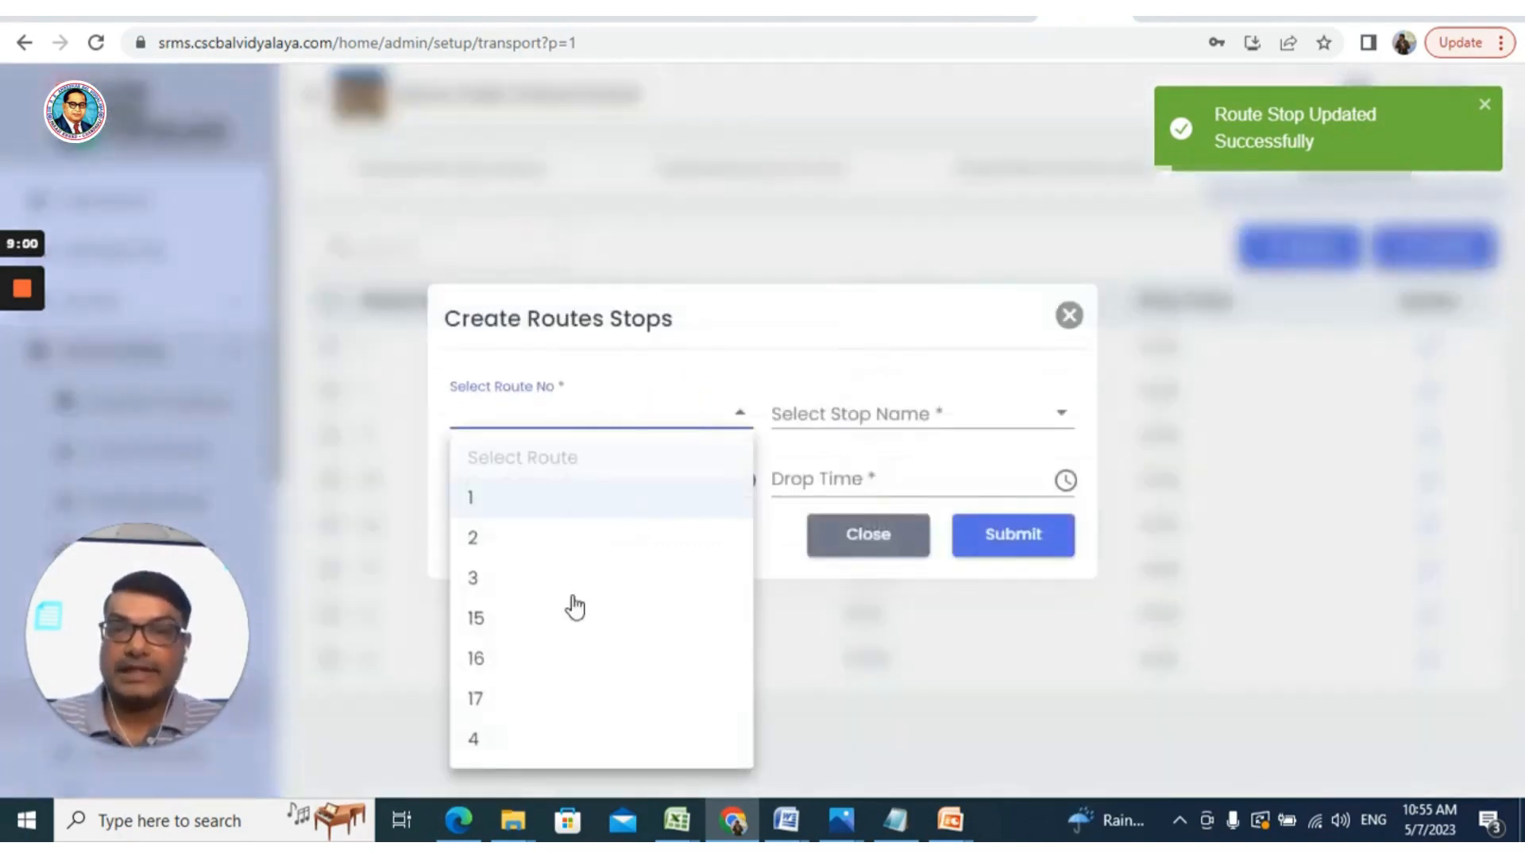
{"action": "left_click", "coordinate": [534, 742]}
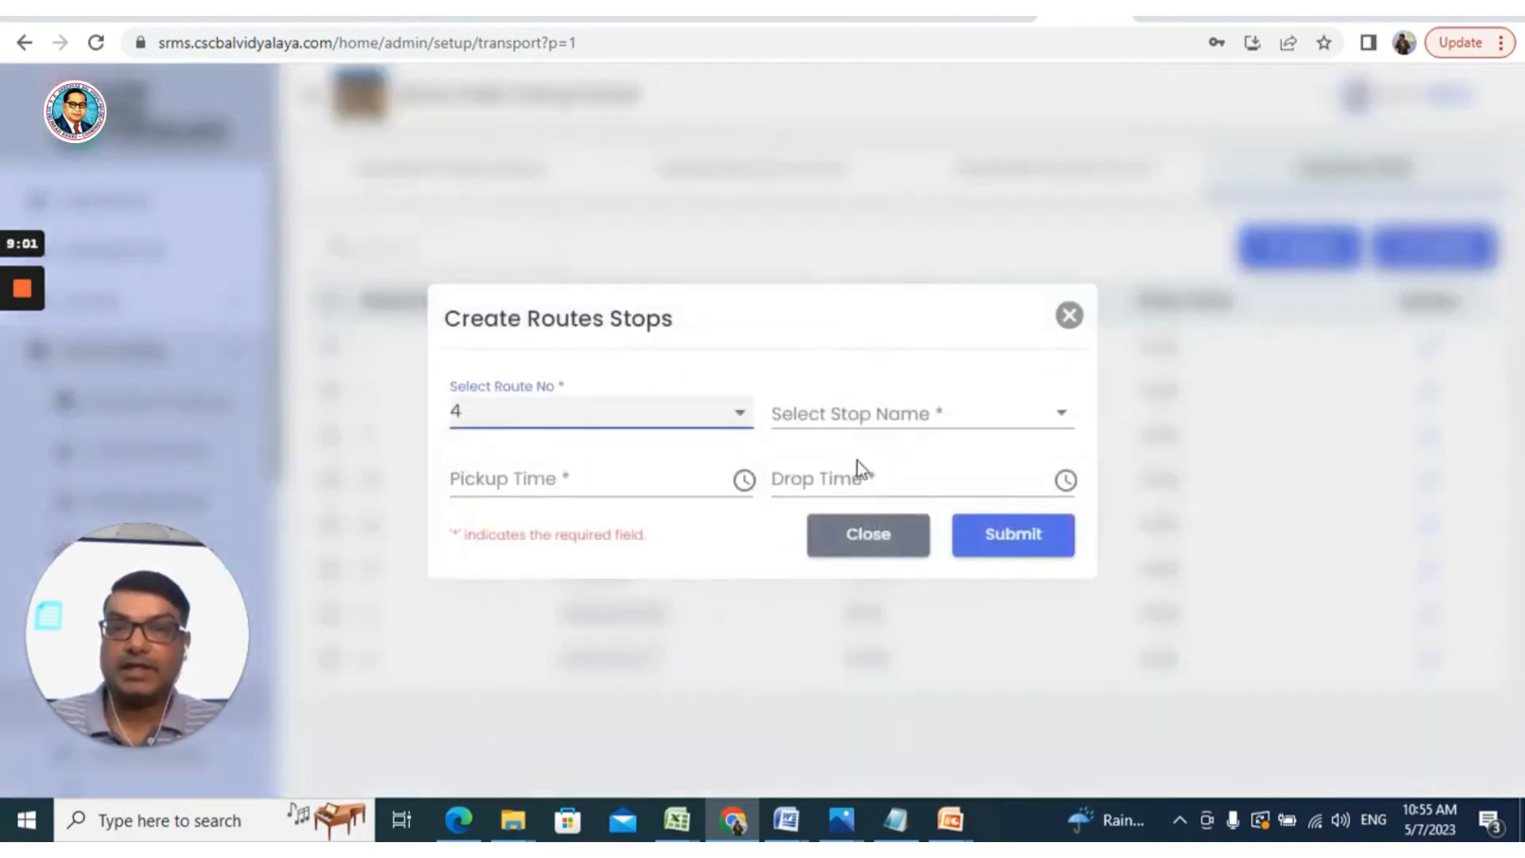
{"action": "left_click", "coordinate": [857, 410]}
{"action": "left_click", "coordinate": [871, 755]}
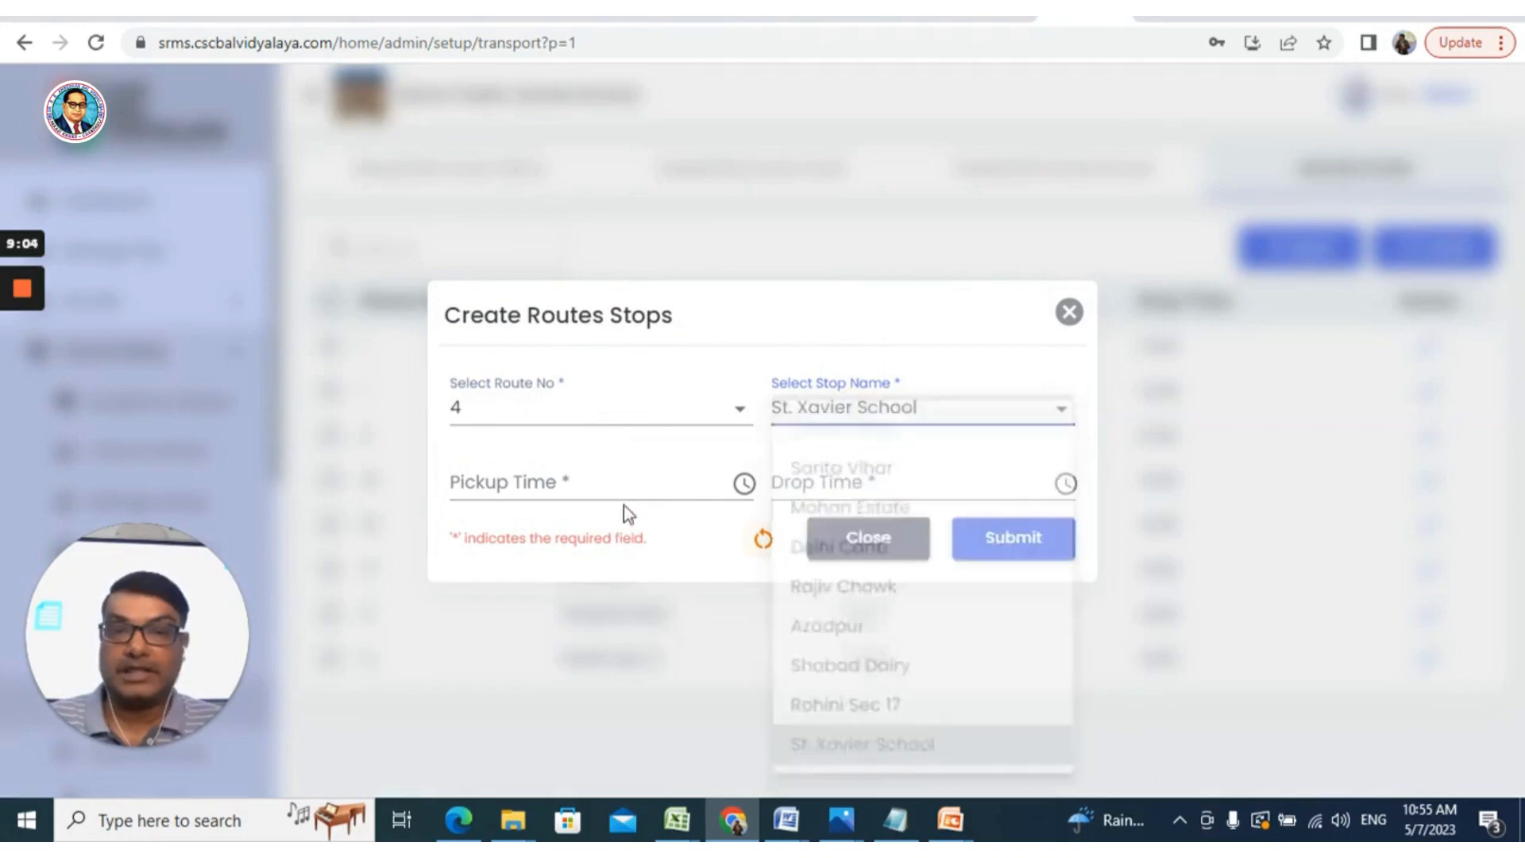
Set pickup to 07:34 AM and drop to 2:35 PM, then submit the stop
{"action": "left_click", "coordinate": [743, 486]}
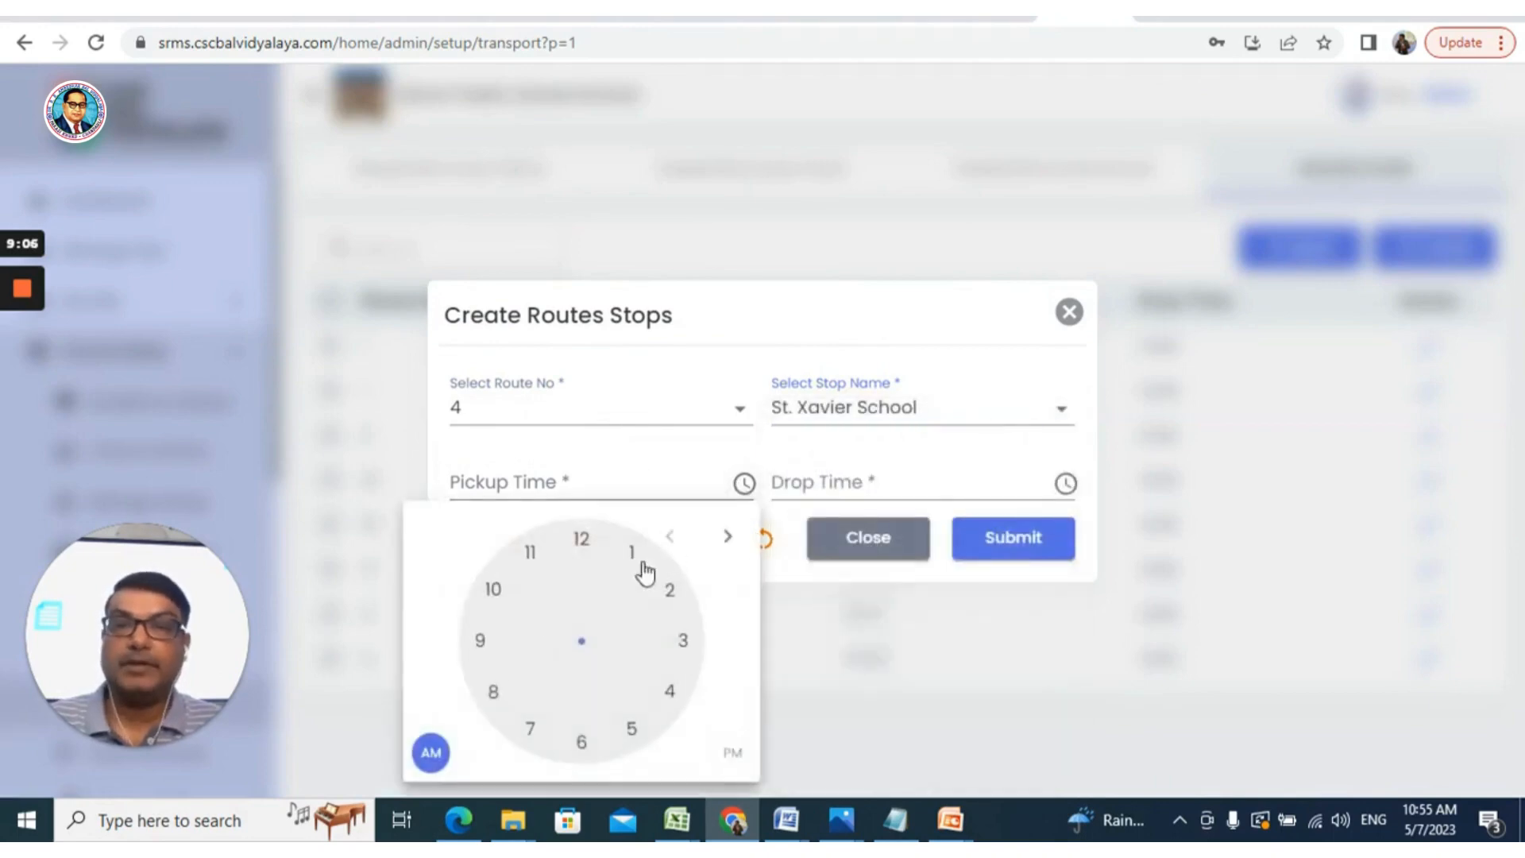
{"action": "left_click", "coordinate": [531, 728]}
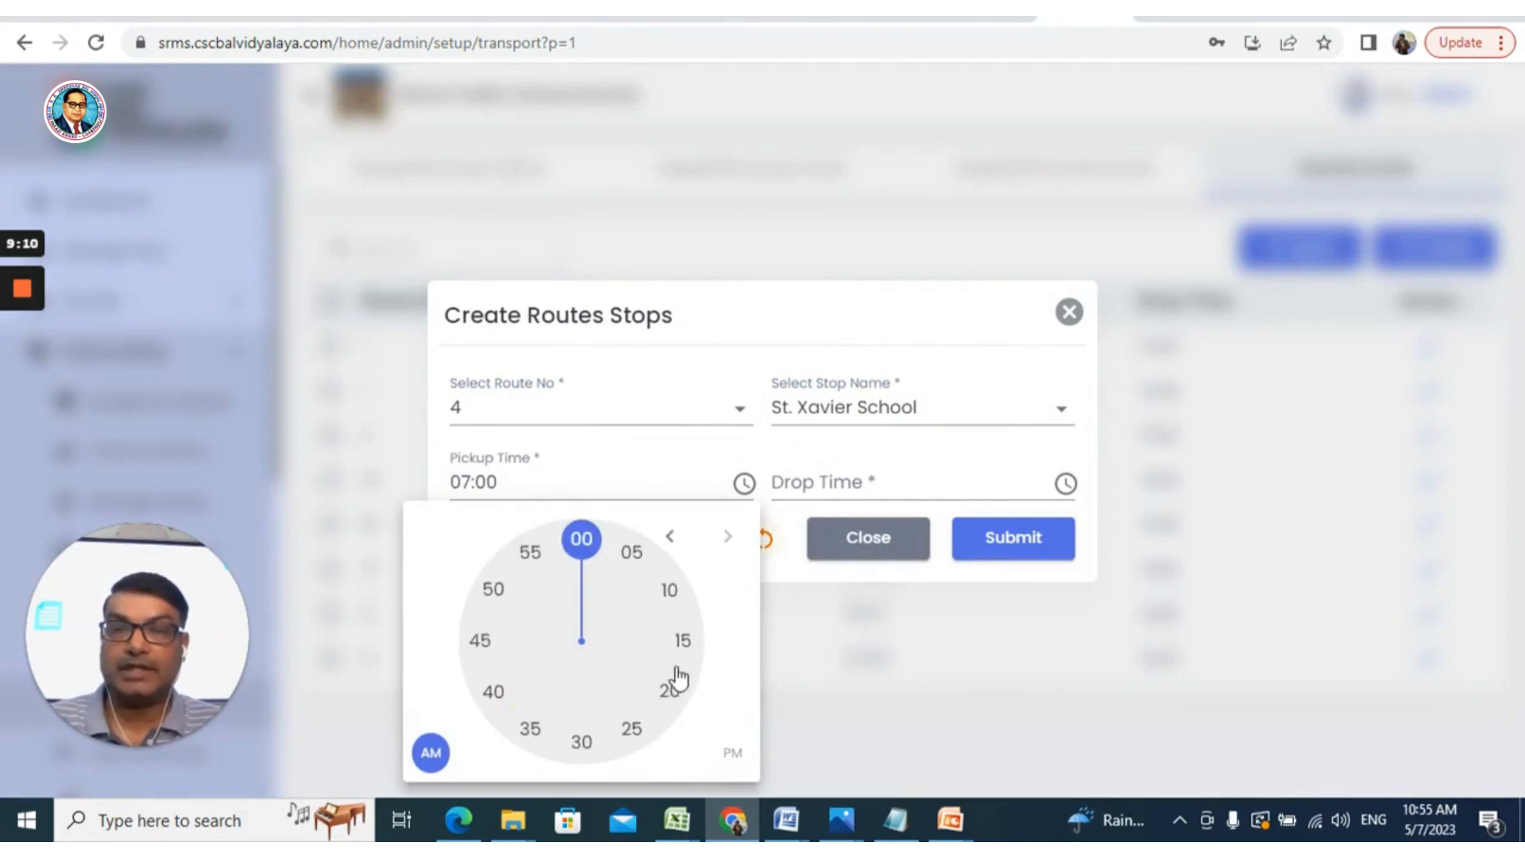
{"action": "left_click", "coordinate": [538, 729]}
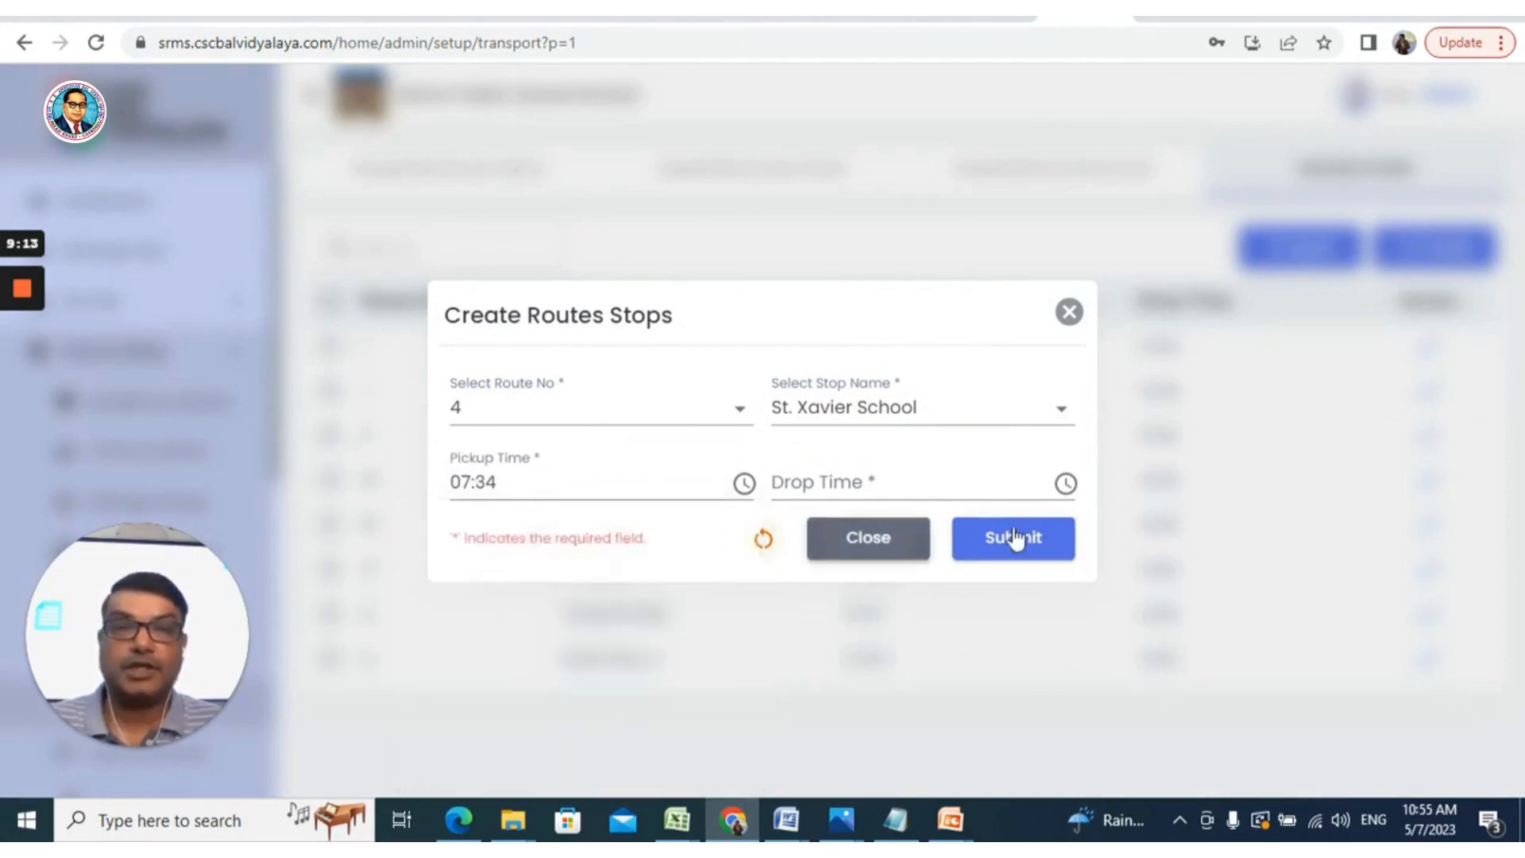
{"action": "left_click", "coordinate": [1065, 484]}
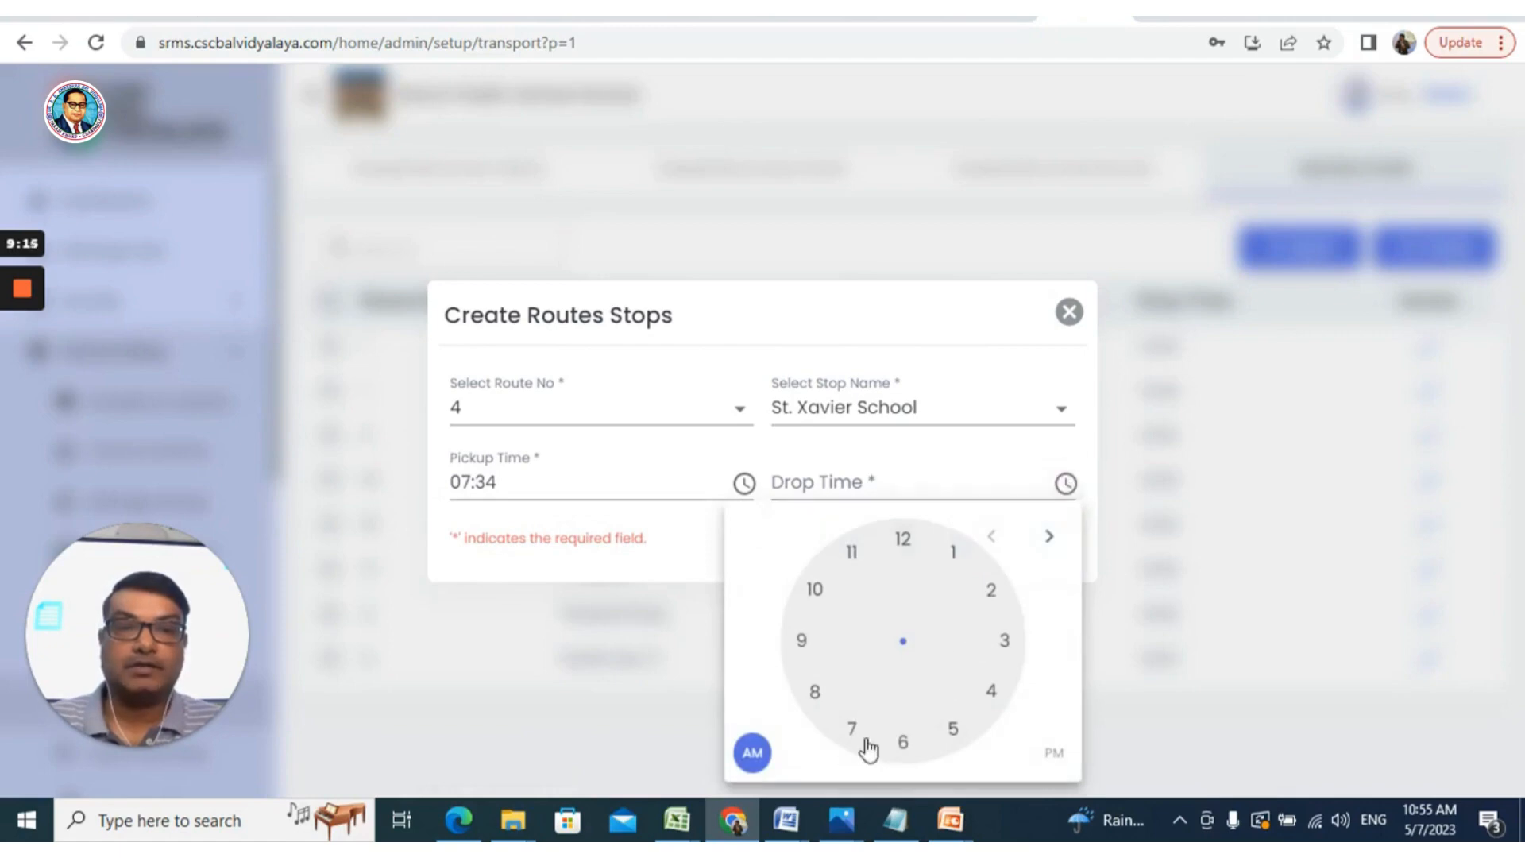
{"action": "left_click", "coordinate": [991, 590]}
{"action": "left_click", "coordinate": [1055, 759]}
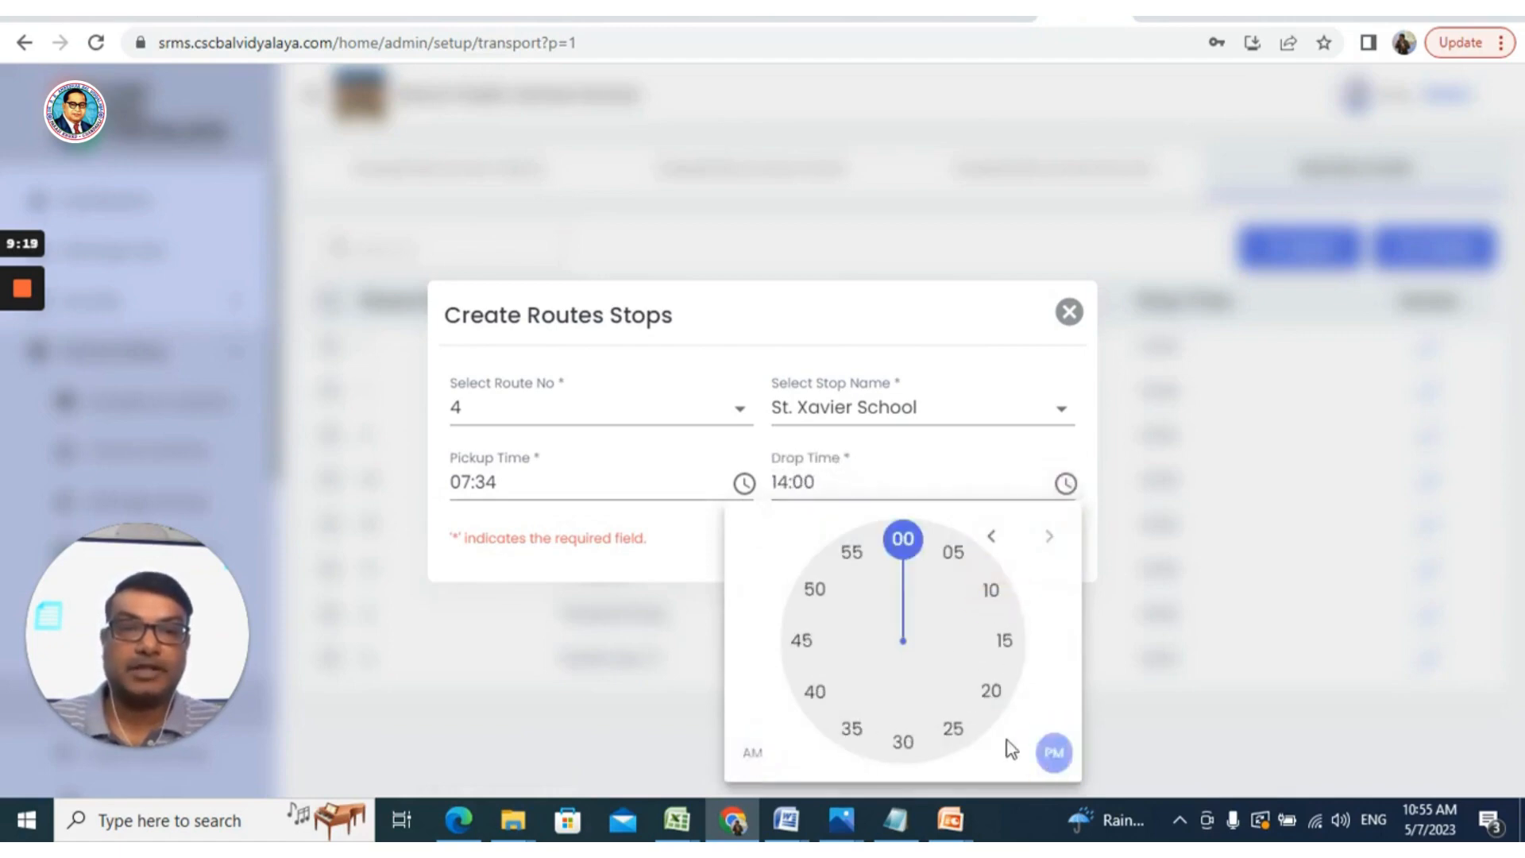
{"action": "left_click", "coordinate": [854, 729]}
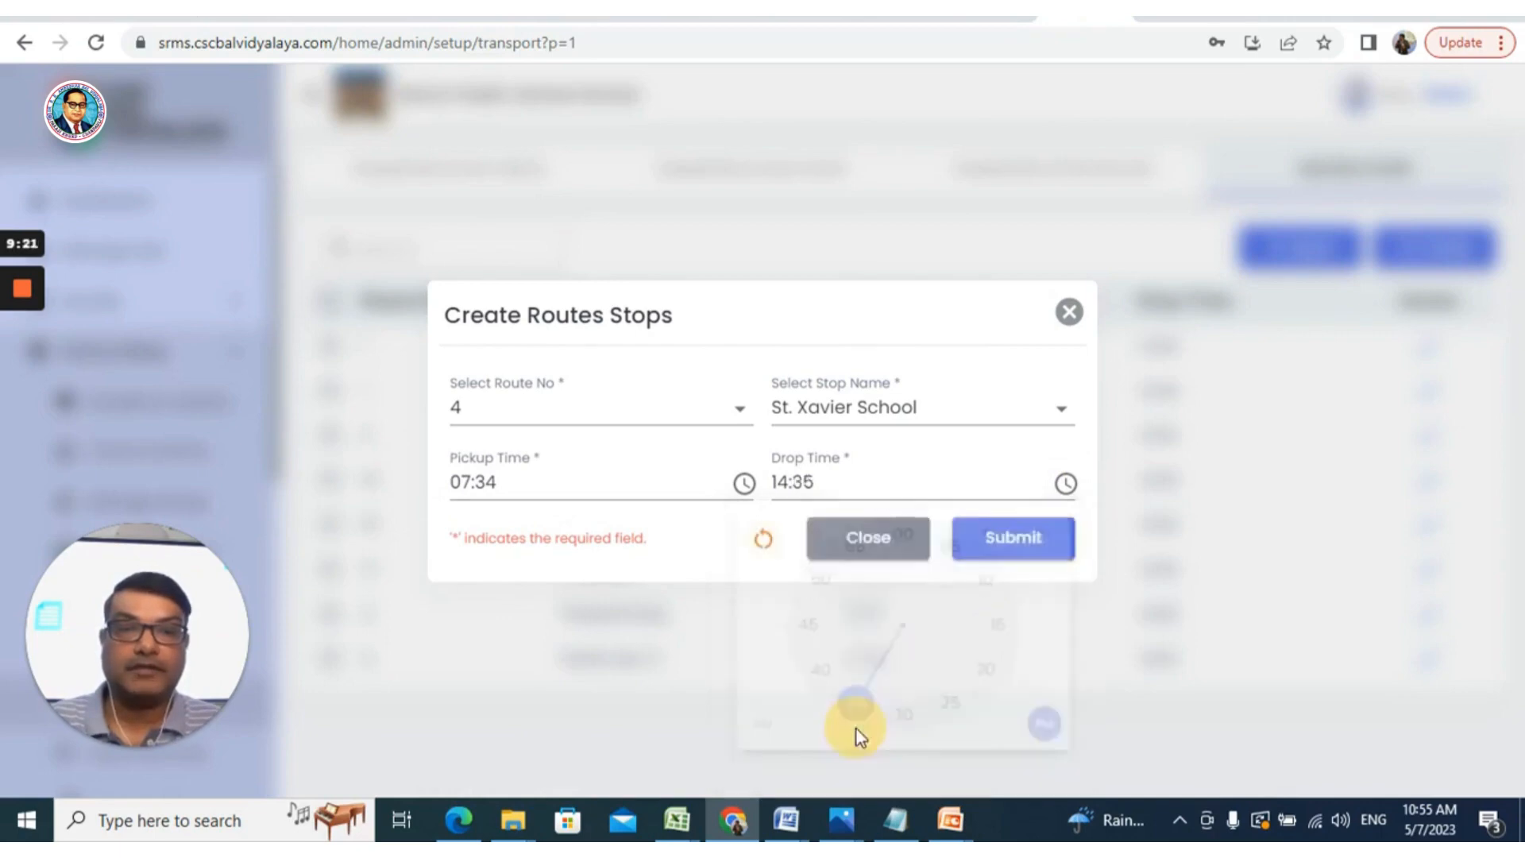
{"action": "left_click", "coordinate": [1010, 542]}
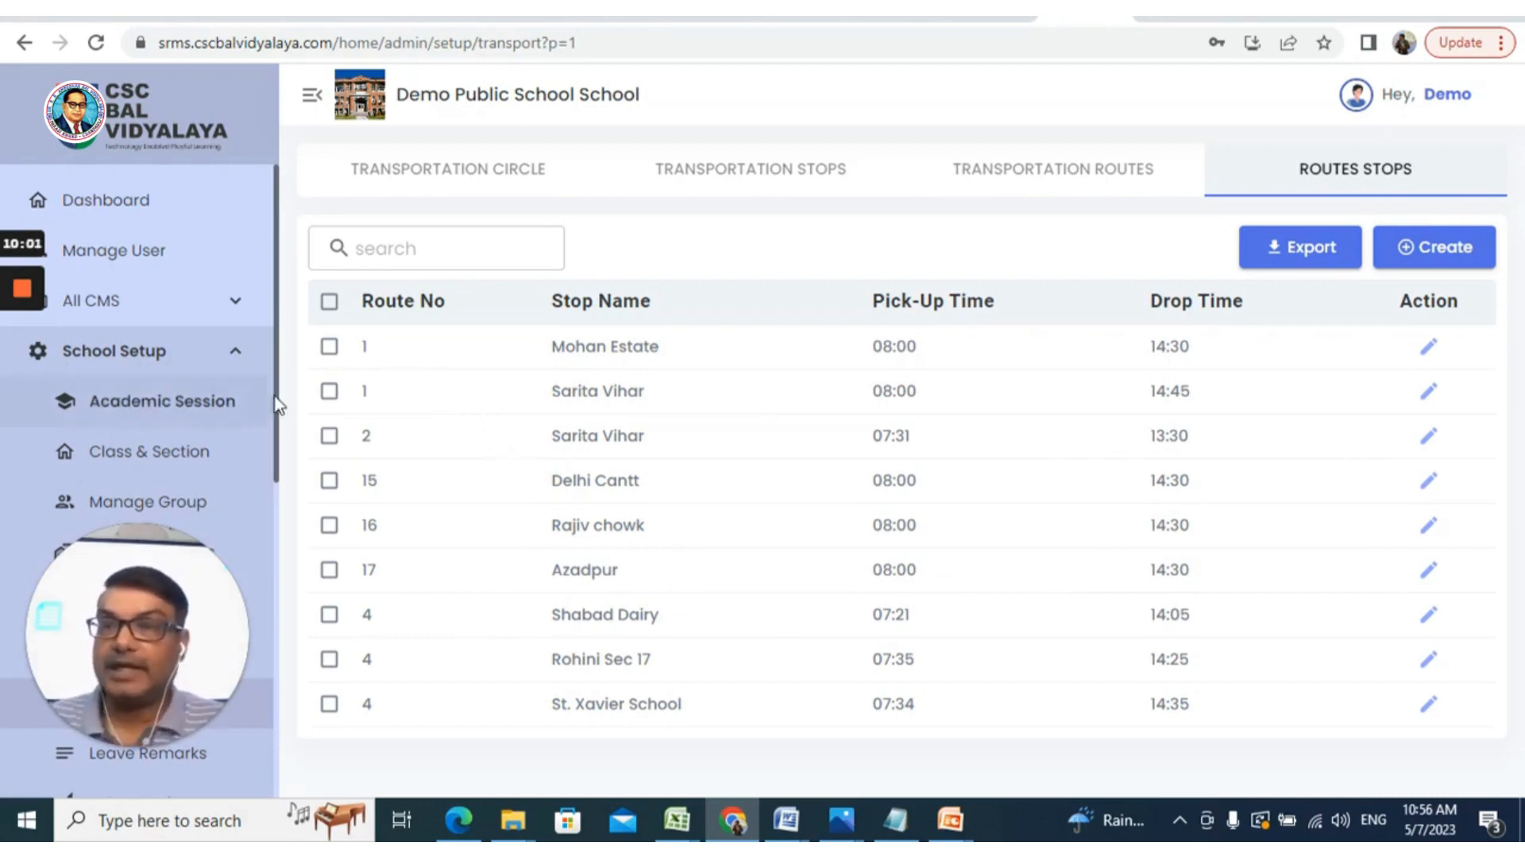
{"action": "left_click_drag", "start_coordinate": [277, 401], "coordinate": [278, 545]}
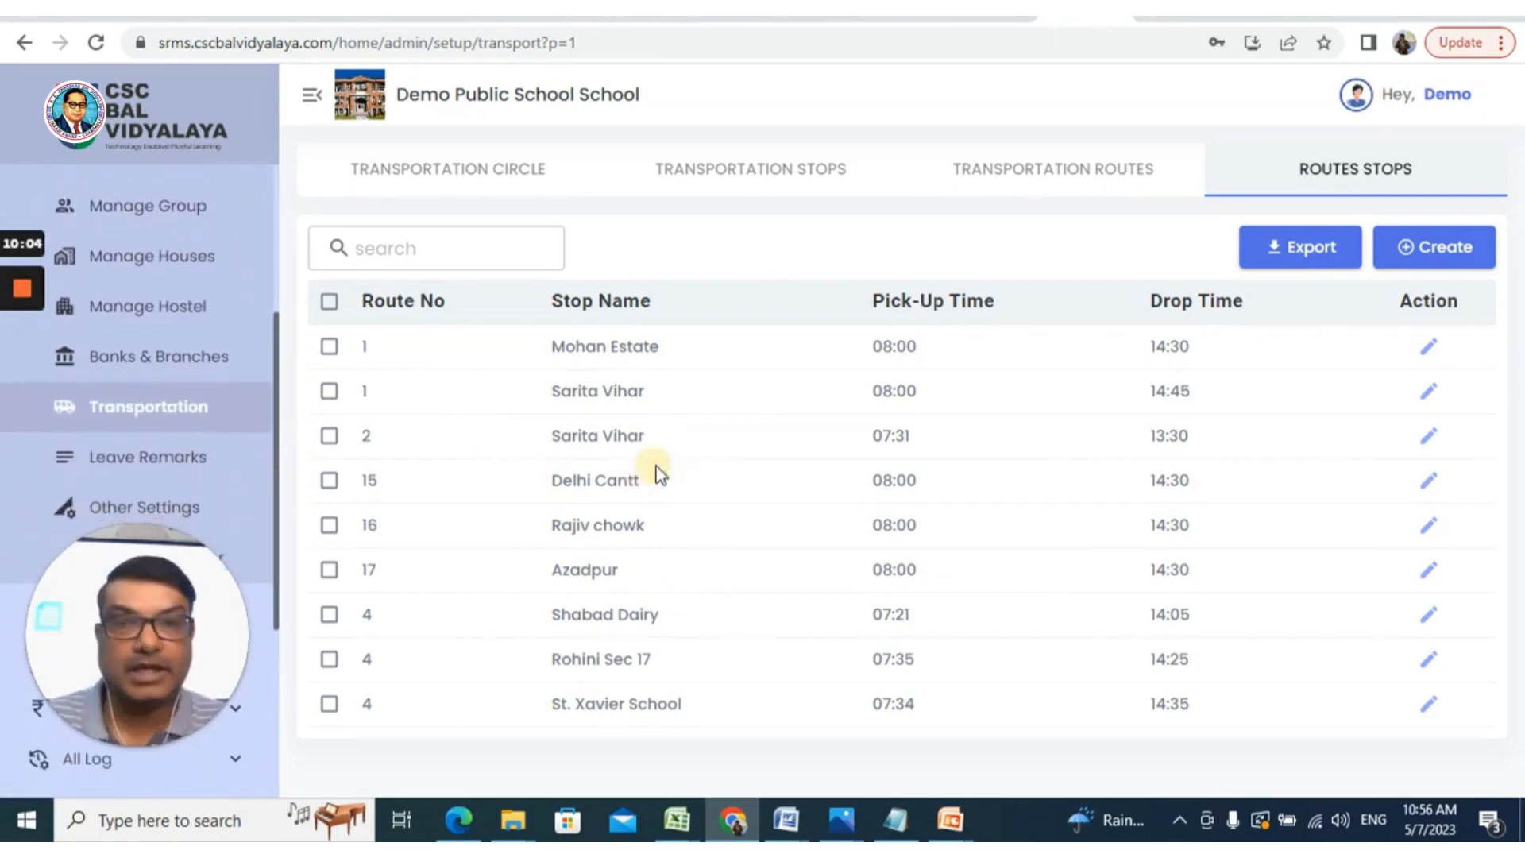